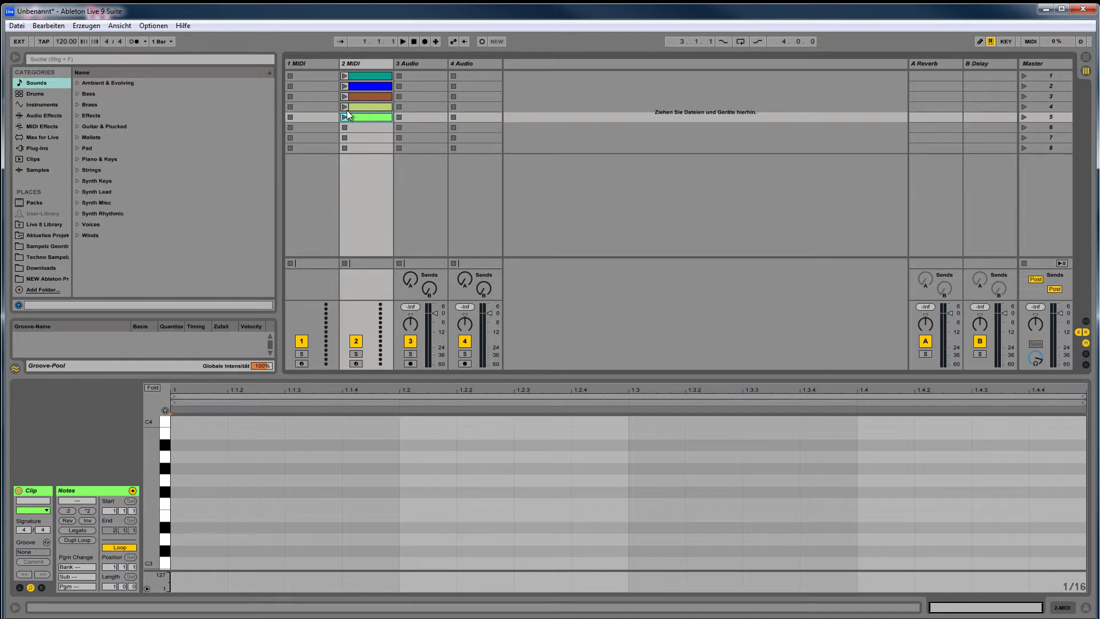
Launch the fourth clip on the 2 MIDI track, followed by the third clip on the same track.
{"action": "left_click", "coordinate": [345, 108]}
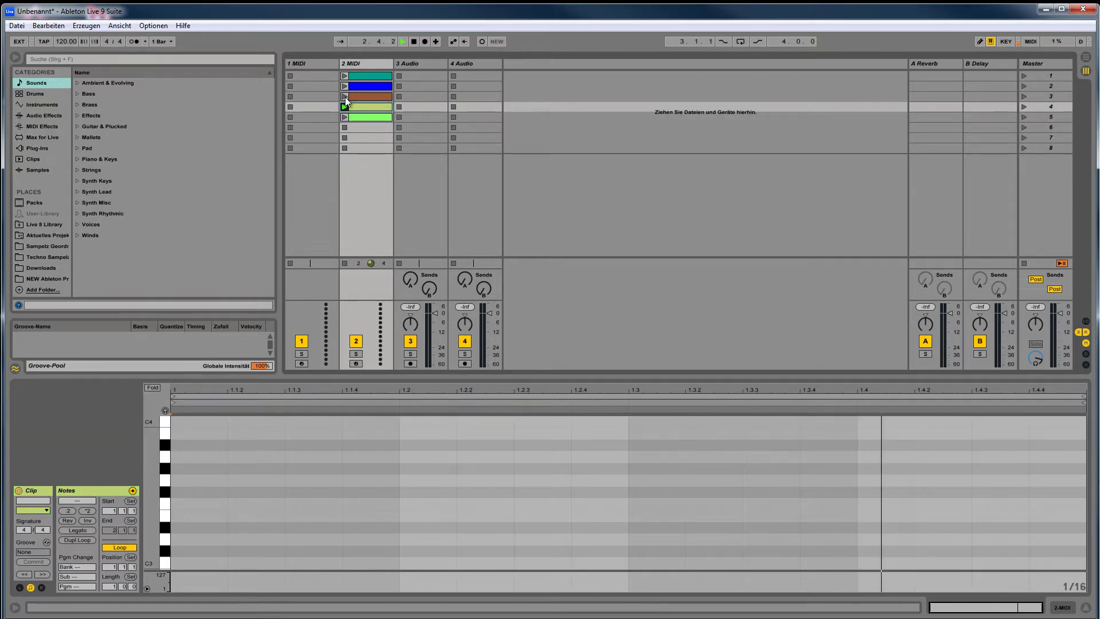
{"action": "left_click", "coordinate": [344, 96]}
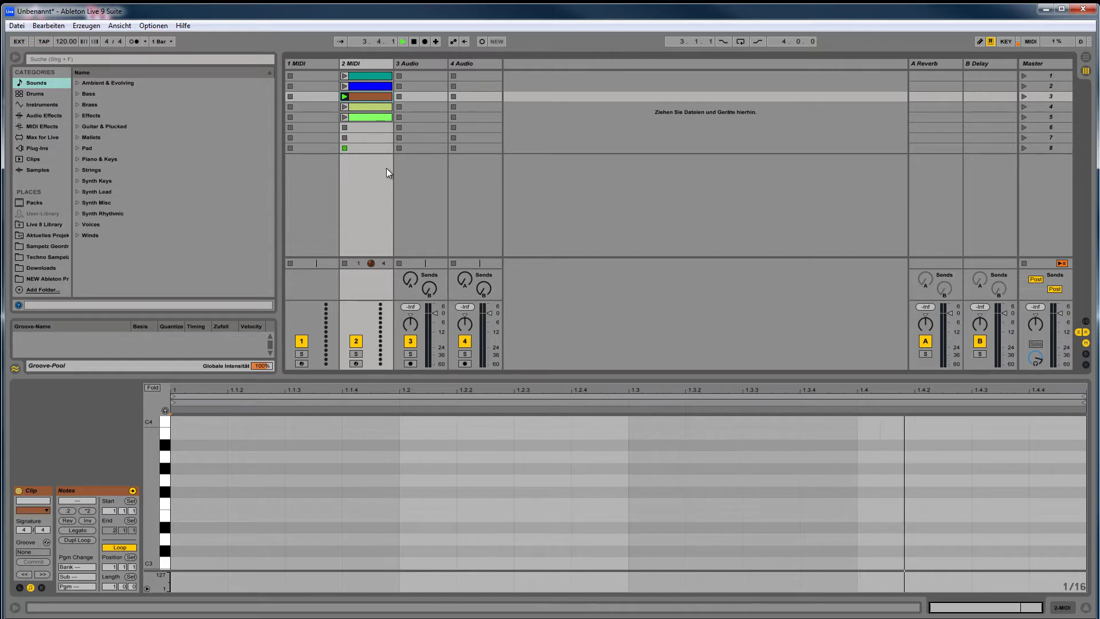
Switch back and forth between the Arrangement View and the Session View, ending in the Session View.
{"action": "left_click", "coordinate": [1086, 58]}
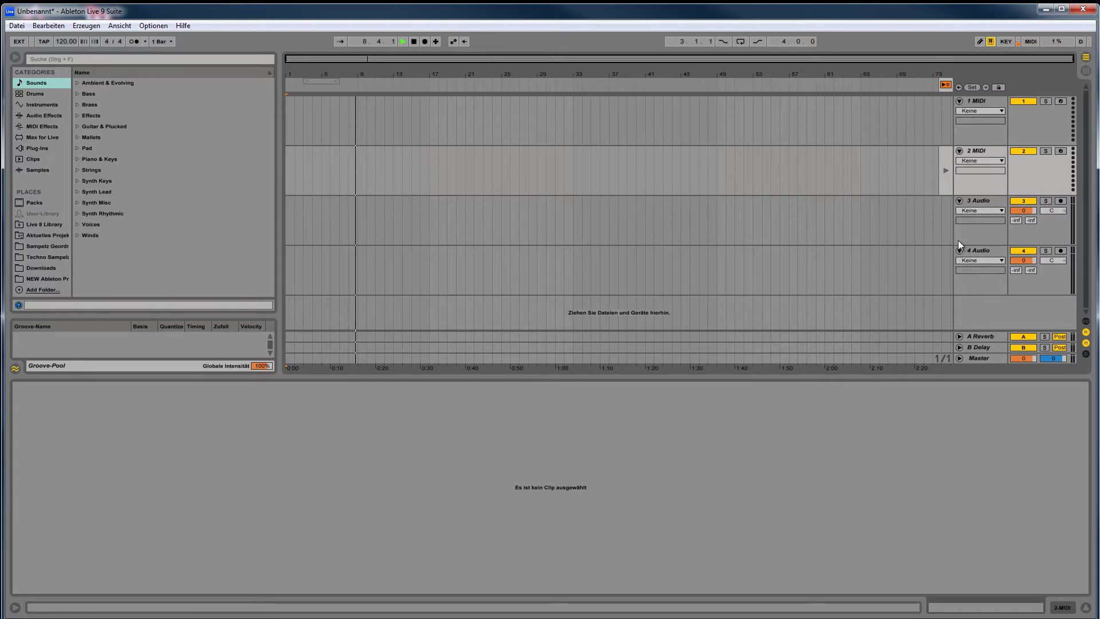
{"action": "key", "text": "Tab"}
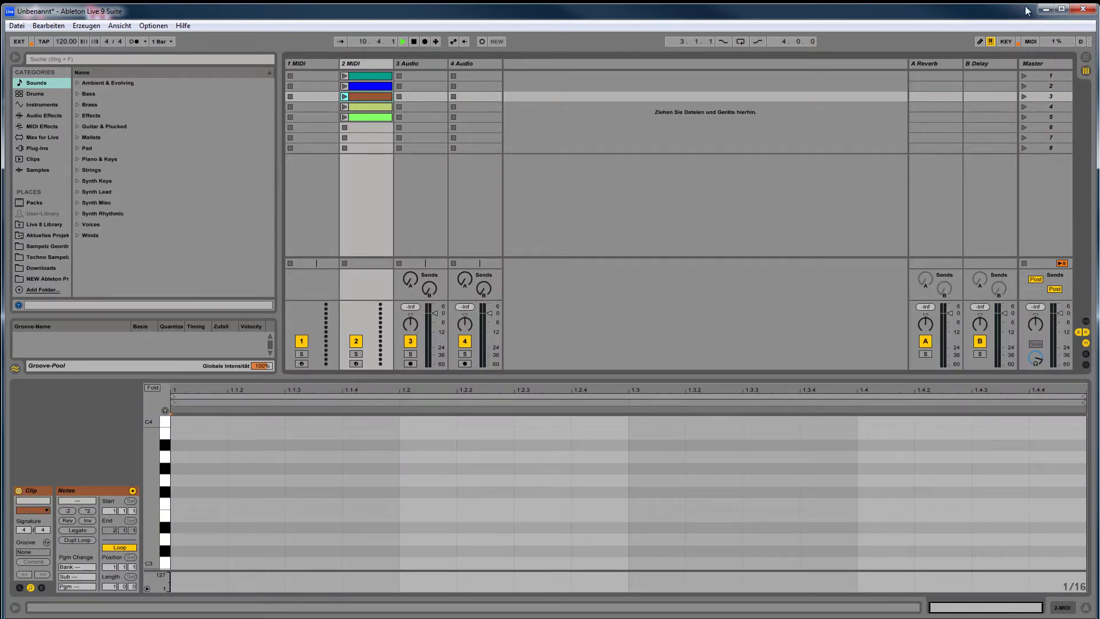
{"action": "left_click", "coordinate": [1086, 58]}
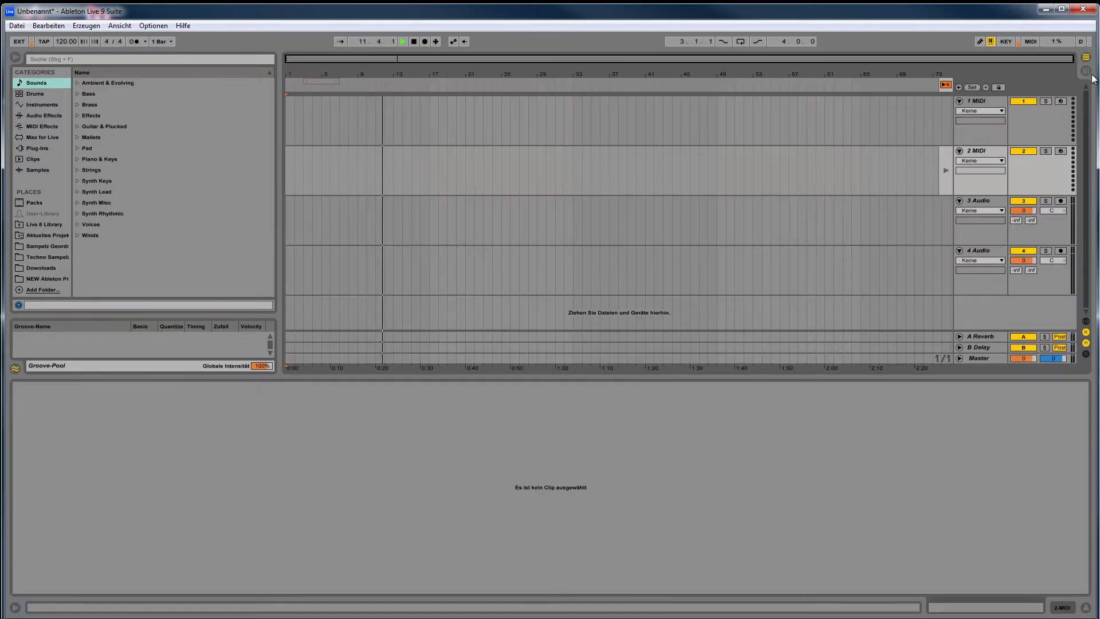
{"action": "left_click", "coordinate": [1087, 71]}
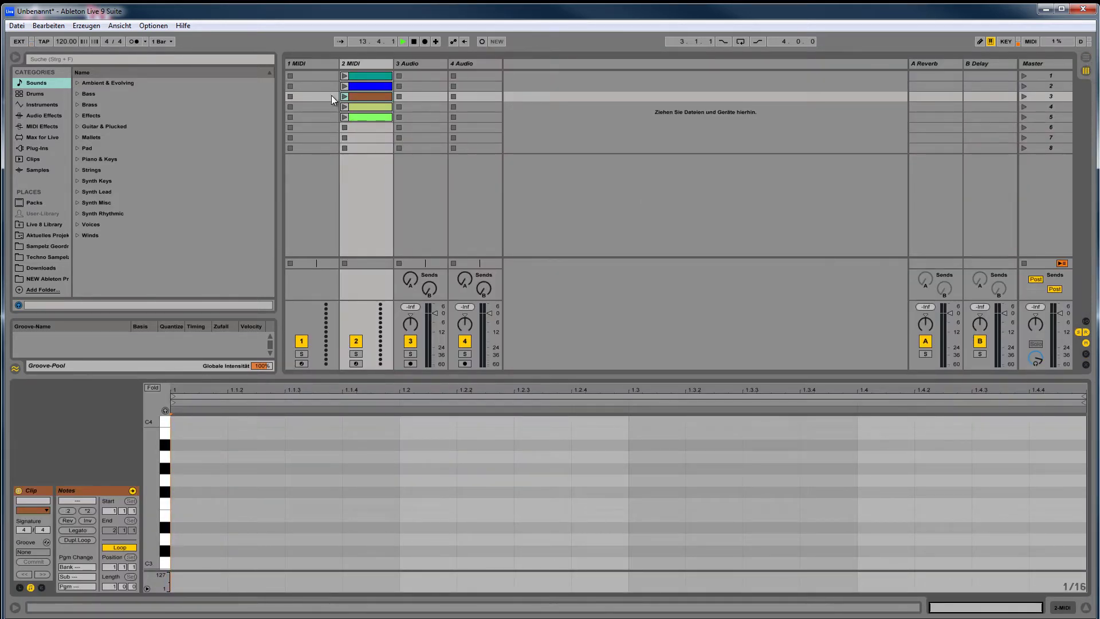
{"action": "key", "text": "Tab"}
{"action": "key", "text": "Tab"}
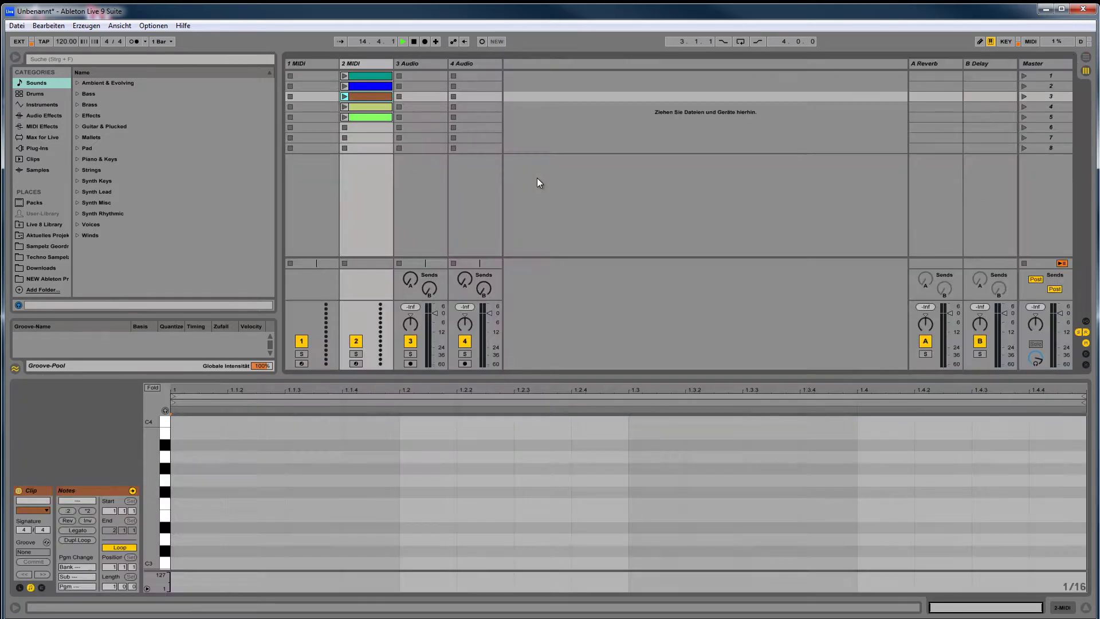
{"action": "key", "text": "Tab"}
{"action": "key", "text": "Tab"}
{"action": "key", "text": "Tab"}
{"action": "key", "text": "Tab"}
{"action": "key", "text": "Tab"}
{"action": "key", "text": "Tab"}
{"action": "key", "text": "Tab"}
{"action": "key", "text": "Tab"}
Reduce the height of the clip detail area and the width of the browser, and hide the browser.
{"action": "left_click_drag", "start_coordinate": [641, 373], "coordinate": [657, 497]}
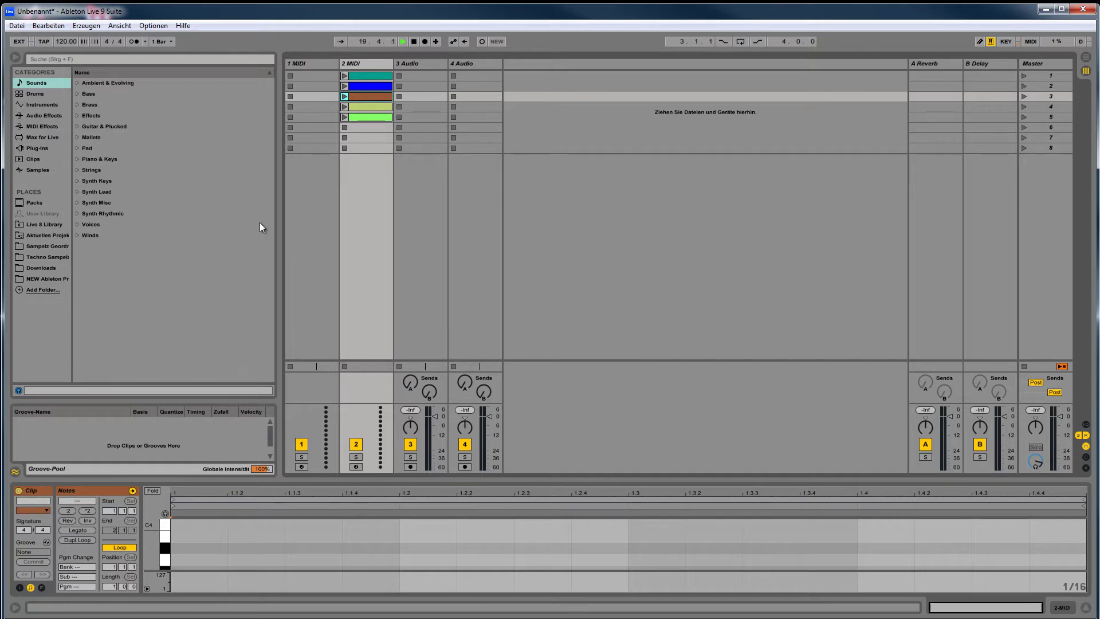
{"action": "left_click_drag", "start_coordinate": [280, 228], "coordinate": [188, 232]}
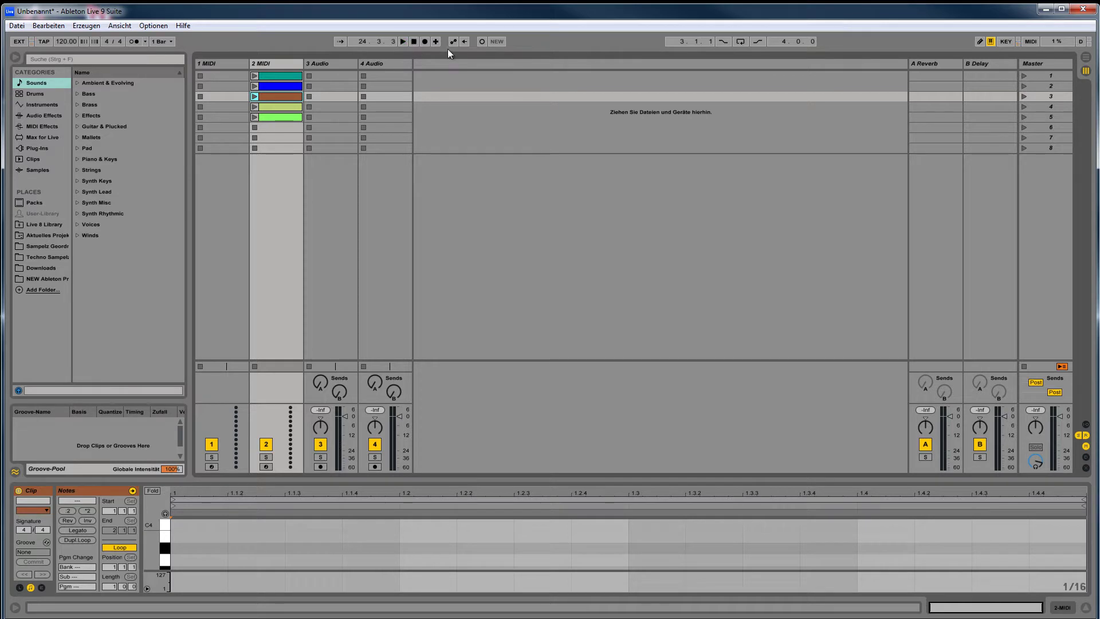
{"action": "left_click", "coordinate": [490, 147]}
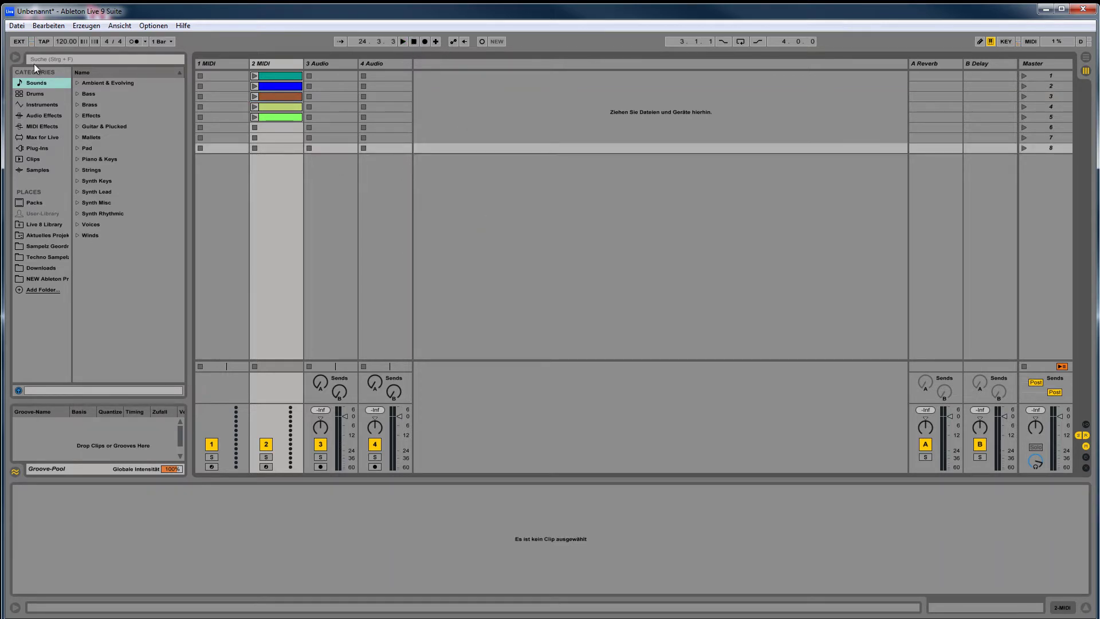
{"action": "left_click", "coordinate": [17, 58]}
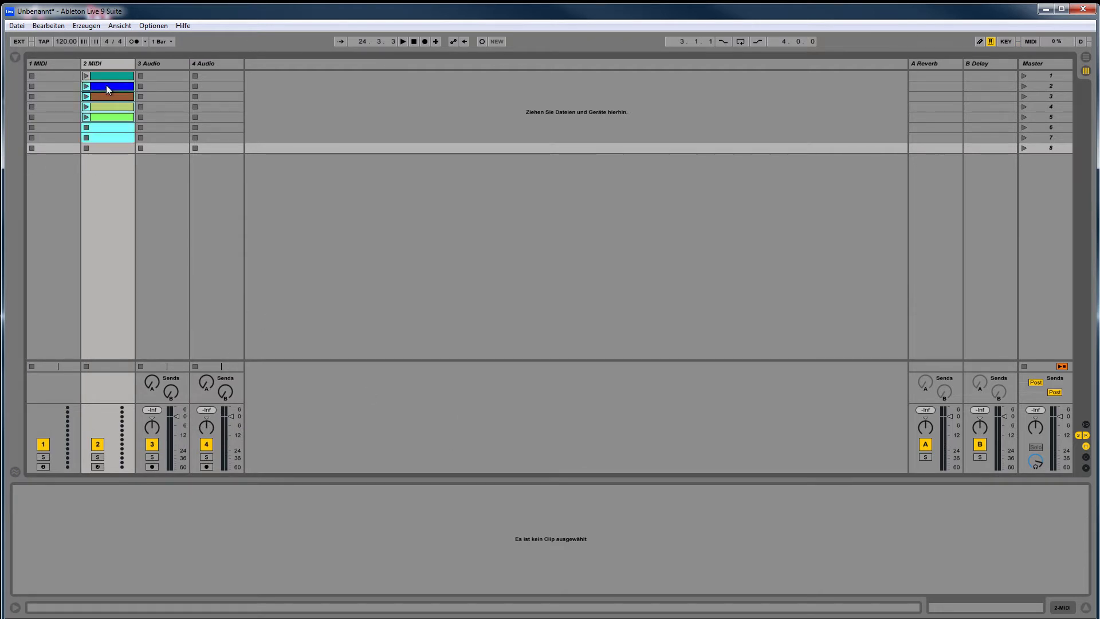
Select the clips on the 2 MIDI track, and the 2 MIDI, 4 Audio and 3 Audio tracks in turn.
{"action": "left_click_drag", "start_coordinate": [107, 86], "coordinate": [107, 75]}
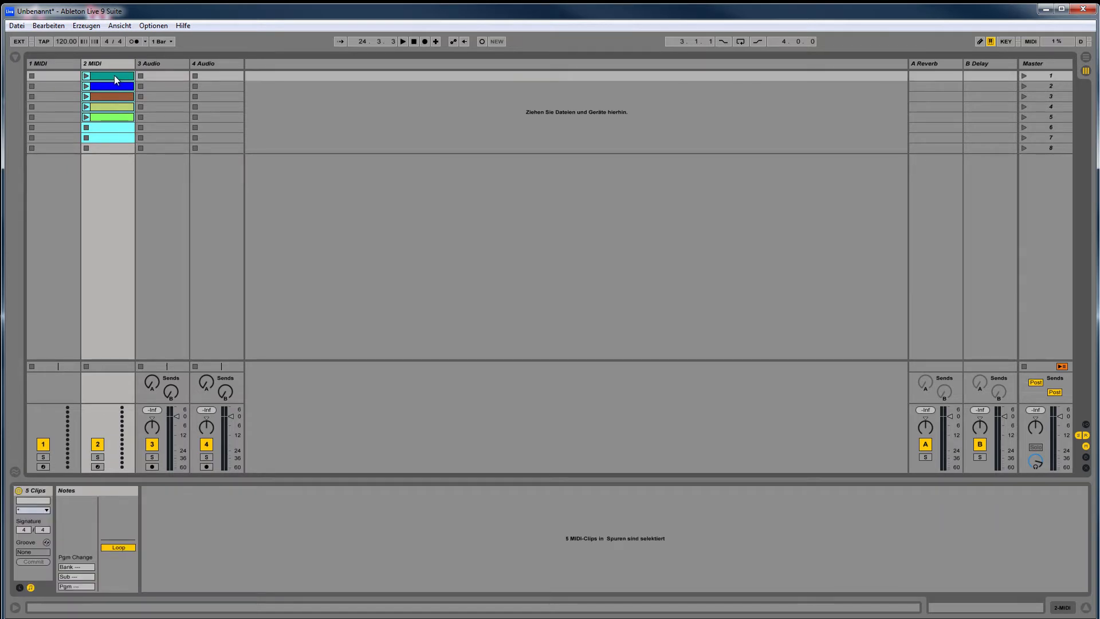
{"action": "left_click", "coordinate": [109, 63]}
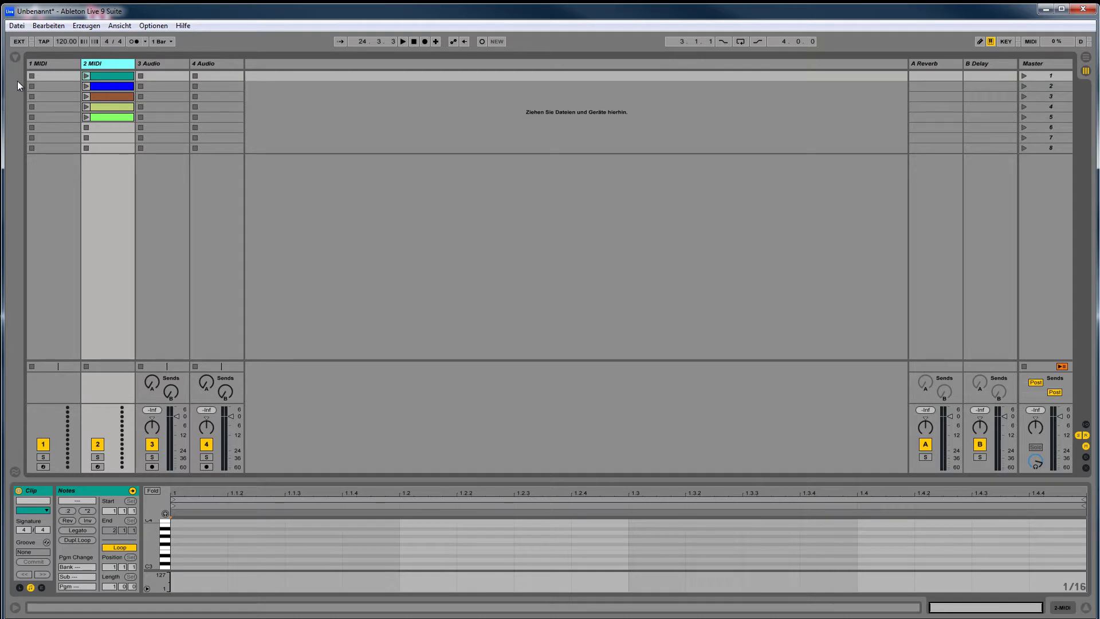
{"action": "left_click", "coordinate": [236, 64]}
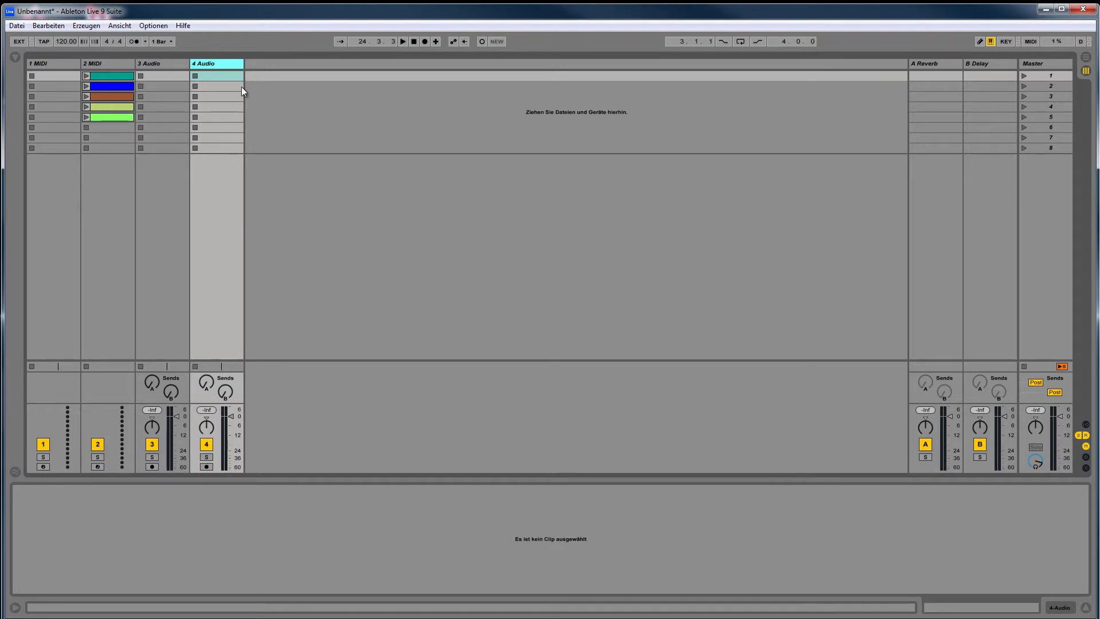
{"action": "left_click", "coordinate": [160, 65]}
{"action": "left_click", "coordinate": [118, 64]}
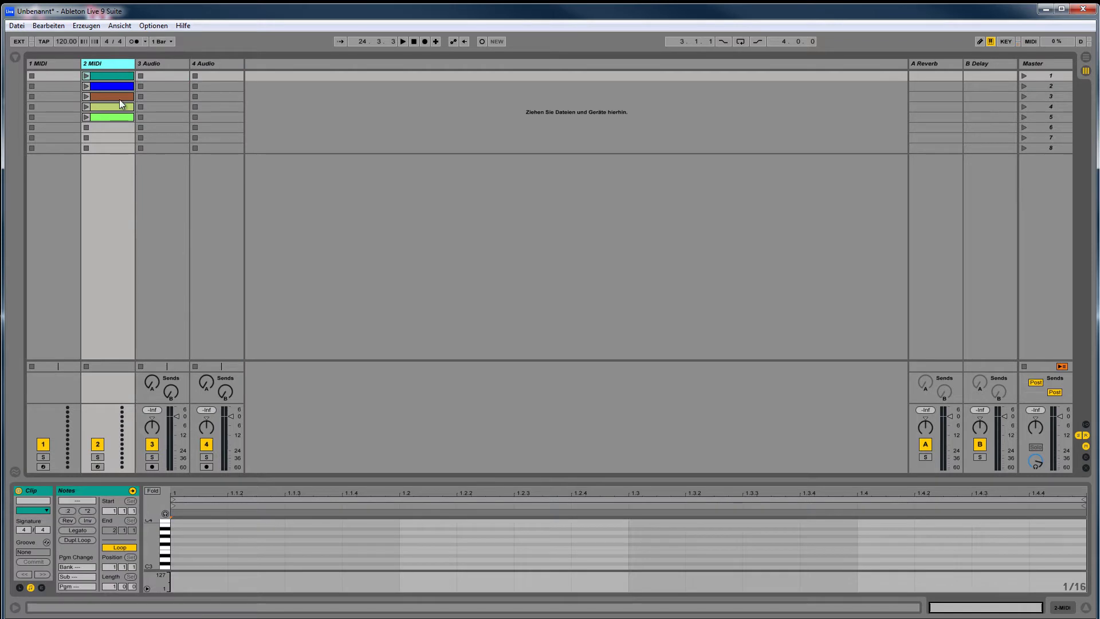
Select the first clip on the 2 MIDI track and adjust its note editor to a medium height.
{"action": "left_click", "coordinate": [117, 74]}
{"action": "left_click_drag", "start_coordinate": [483, 481], "coordinate": [484, 375]}
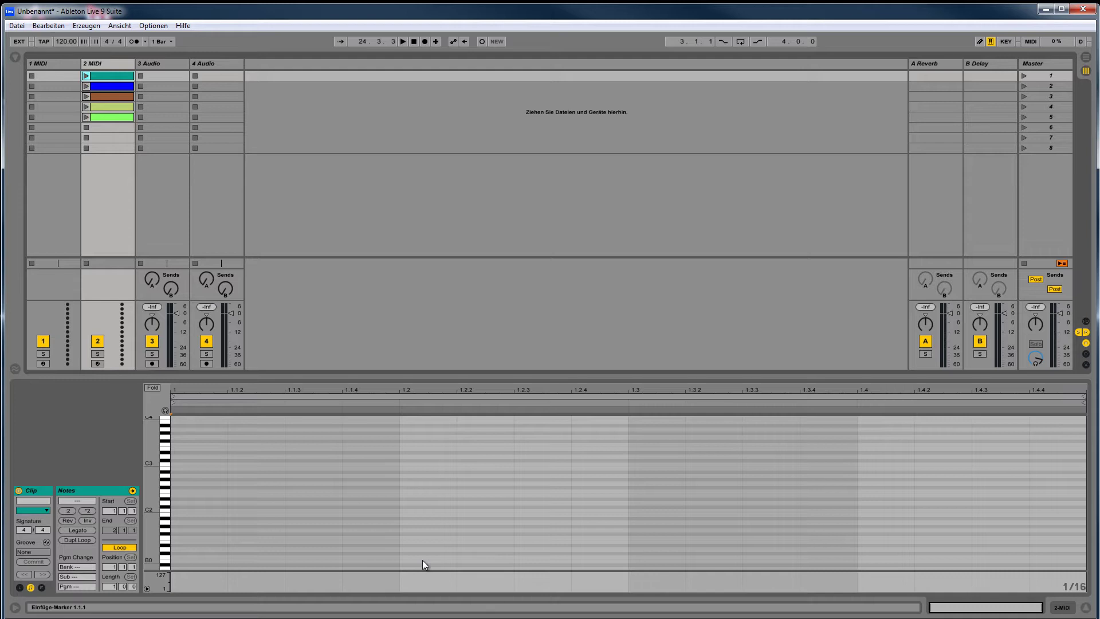
{"action": "mouse_move", "coordinate": [507, 378]}
{"action": "left_mouse_down"}
{"action": "mouse_move", "coordinate": [517, 495]}
{"action": "mouse_move", "coordinate": [524, 376]}
{"action": "left_mouse_up"}
{"action": "left_click_drag", "start_coordinate": [483, 375], "coordinate": [493, 416]}
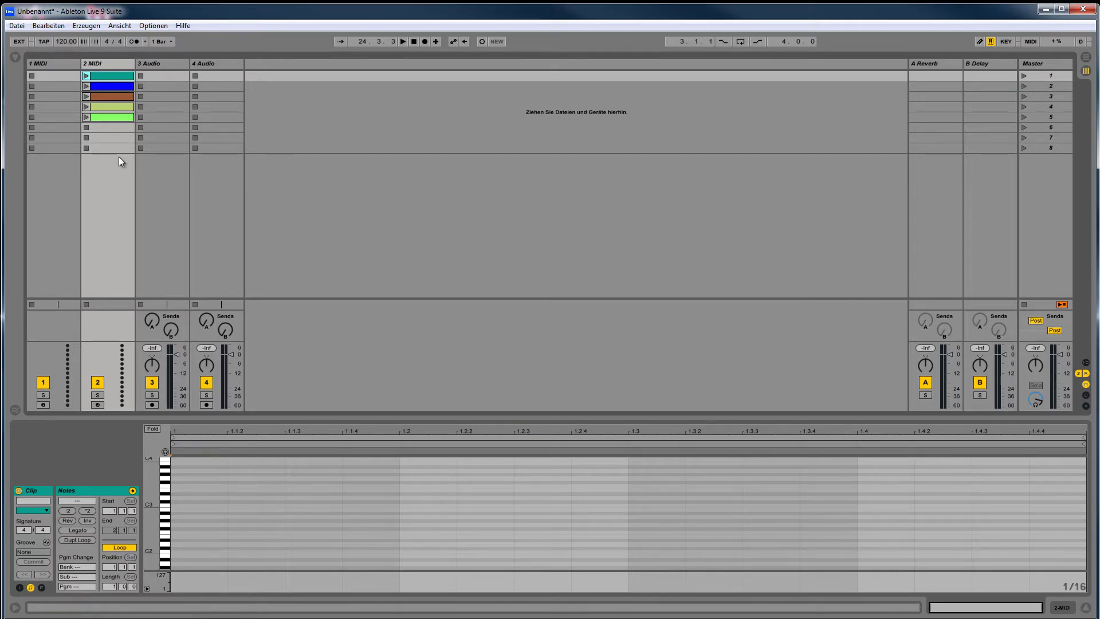
Delete all five clips from the 2 MIDI track, extending the selection from the first slot to the sixth.
{"action": "left_click", "coordinate": [122, 127], "text": "shift"}
{"action": "key", "text": "Delete"}
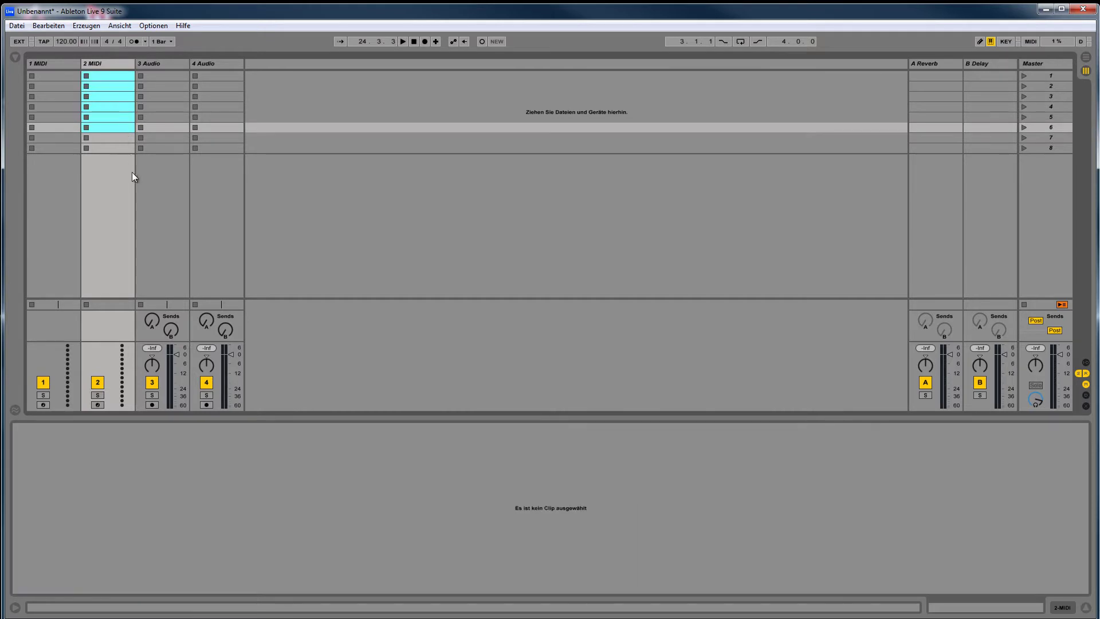
{"action": "left_click", "coordinate": [272, 97]}
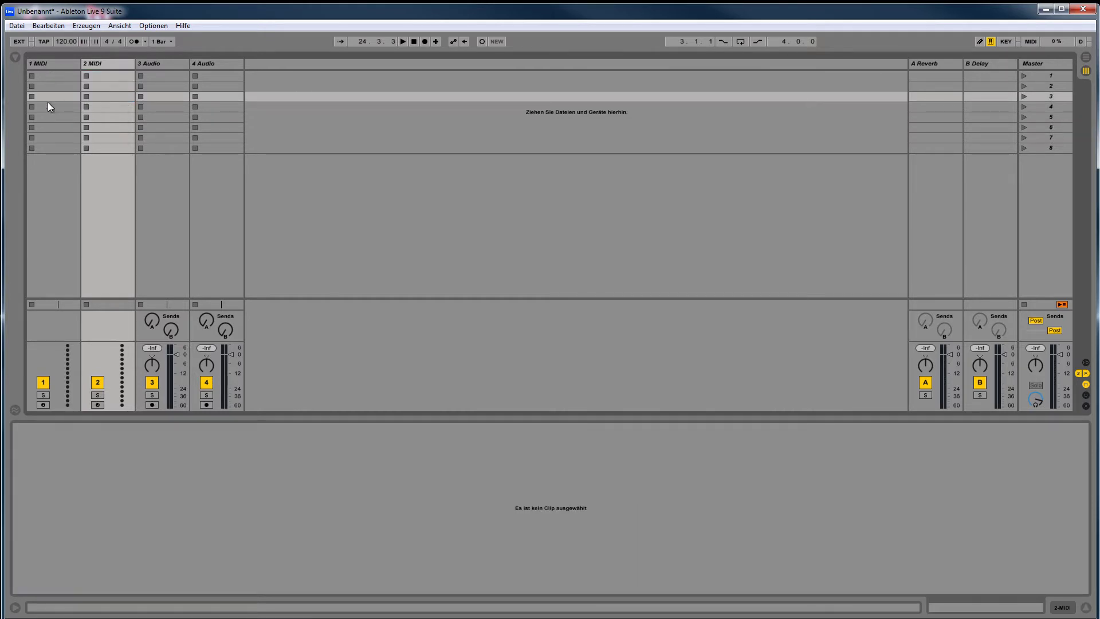
Load the Impulse instrument from the browser's Instruments category onto the 1 MIDI track.
{"action": "left_click", "coordinate": [64, 75]}
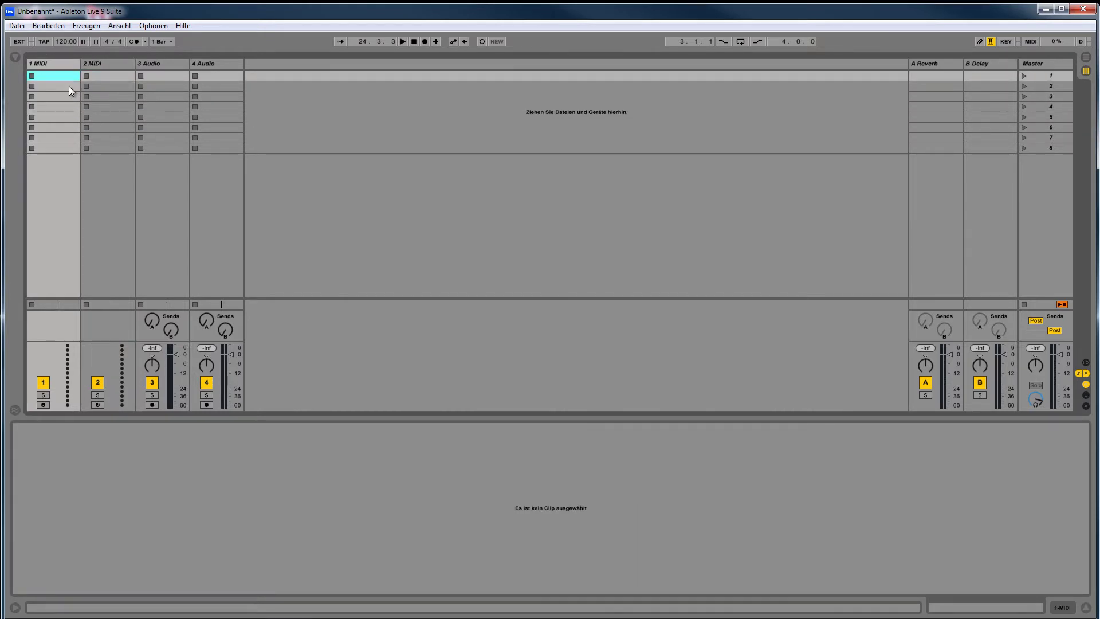
{"action": "left_click", "coordinate": [15, 58]}
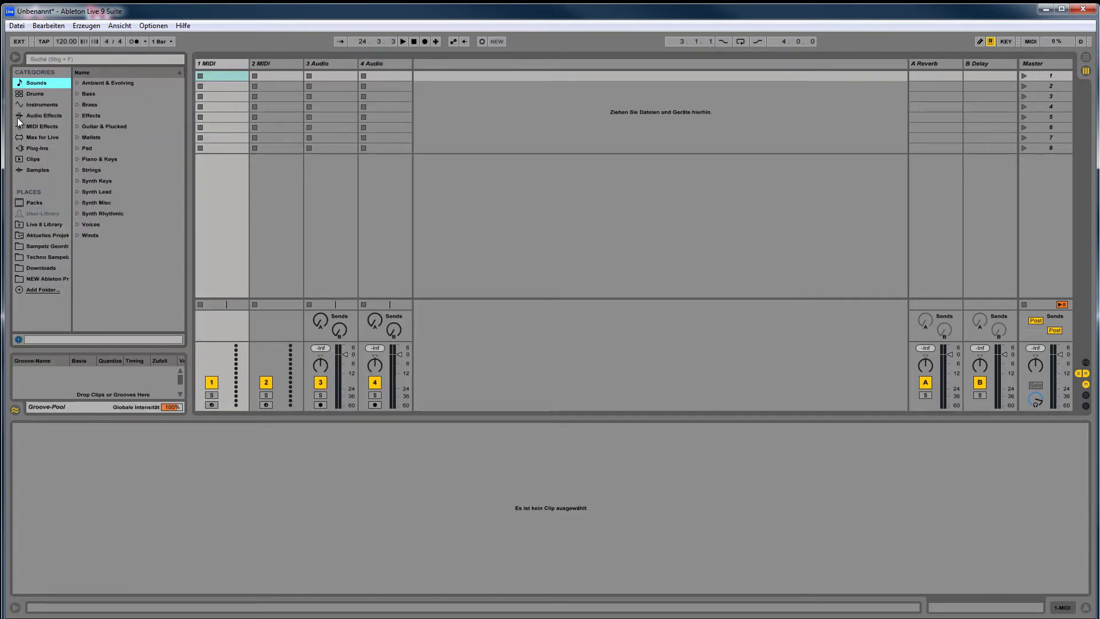
{"action": "left_click", "coordinate": [35, 104]}
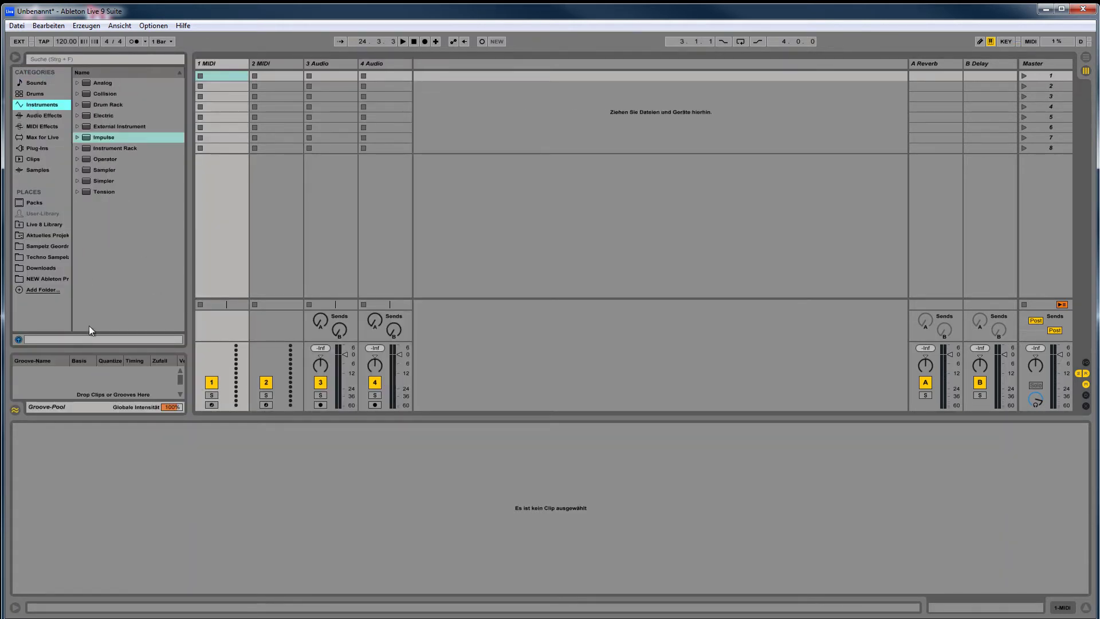
{"action": "left_click", "coordinate": [78, 137]}
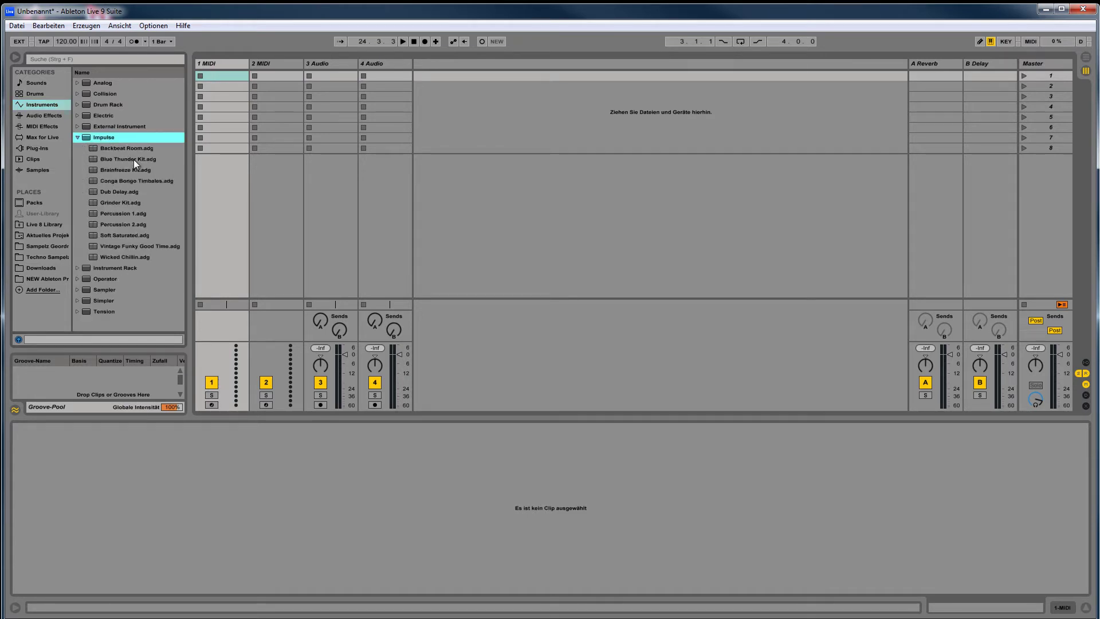
{"action": "left_click", "coordinate": [77, 137]}
{"action": "left_click_drag", "start_coordinate": [98, 137], "coordinate": [197, 129]}
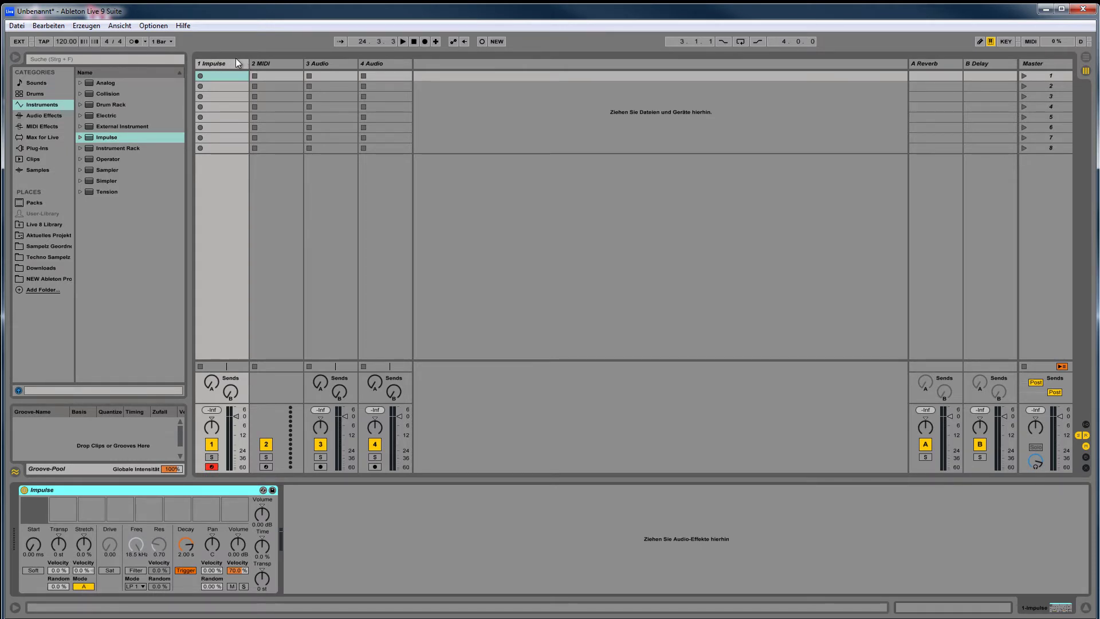
Load the snare sample sdeTTE38002snare1 from the Techno Sampelz folder into Impulse's second slot.
{"action": "left_click", "coordinate": [47, 256]}
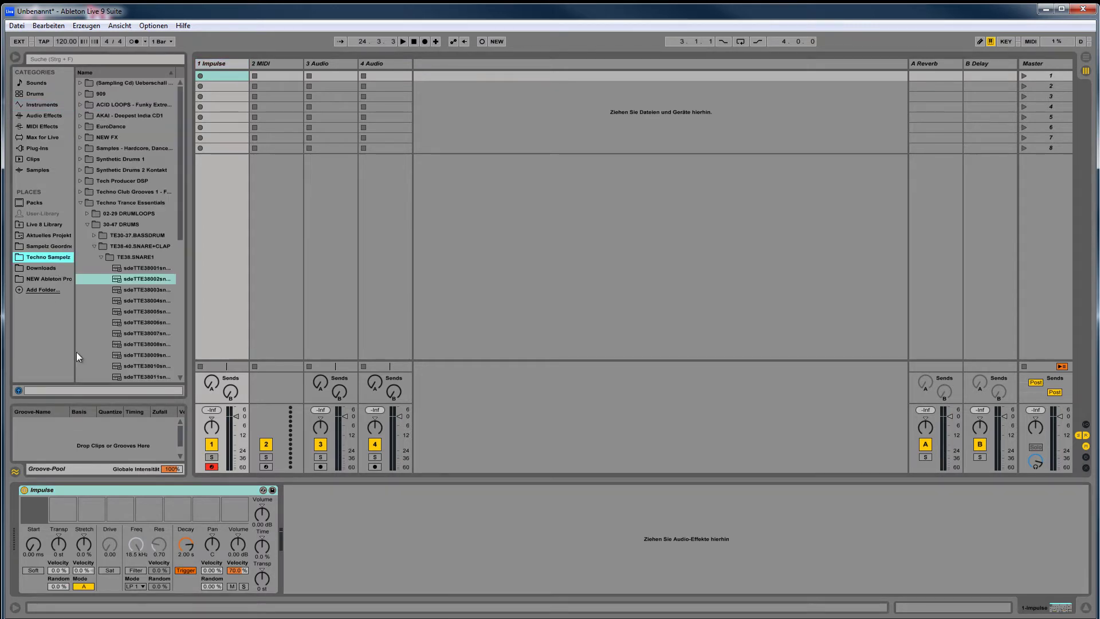
{"action": "scroll", "coordinate": [124, 310], "scroll_direction": "down", "scroll_amount": 1}
{"action": "left_click", "coordinate": [141, 270]}
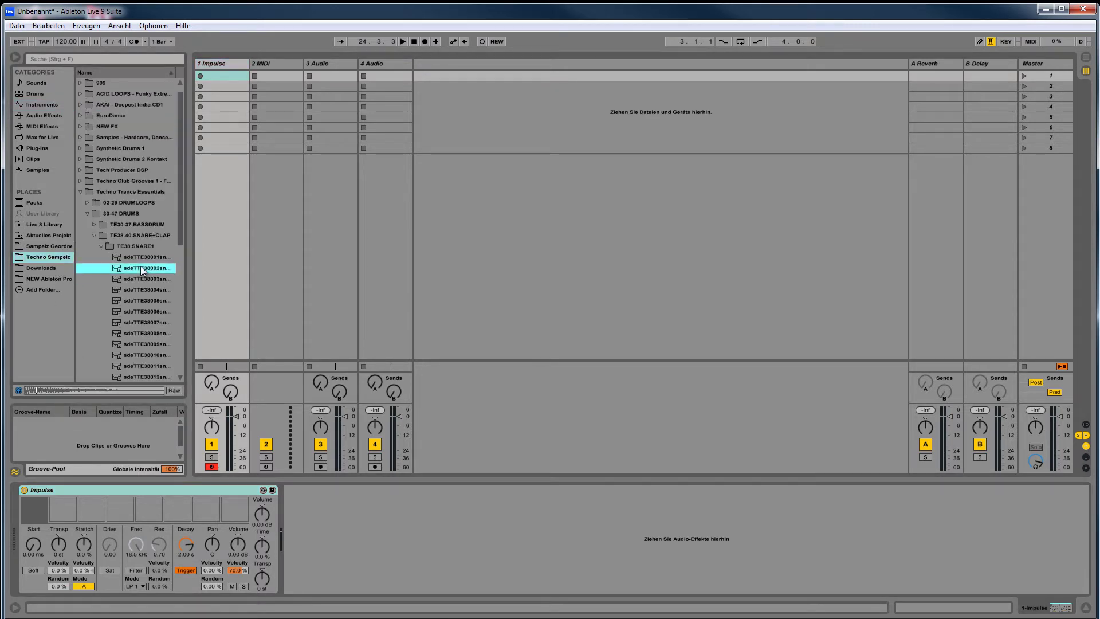
{"action": "left_click_drag", "start_coordinate": [128, 301], "coordinate": [68, 508]}
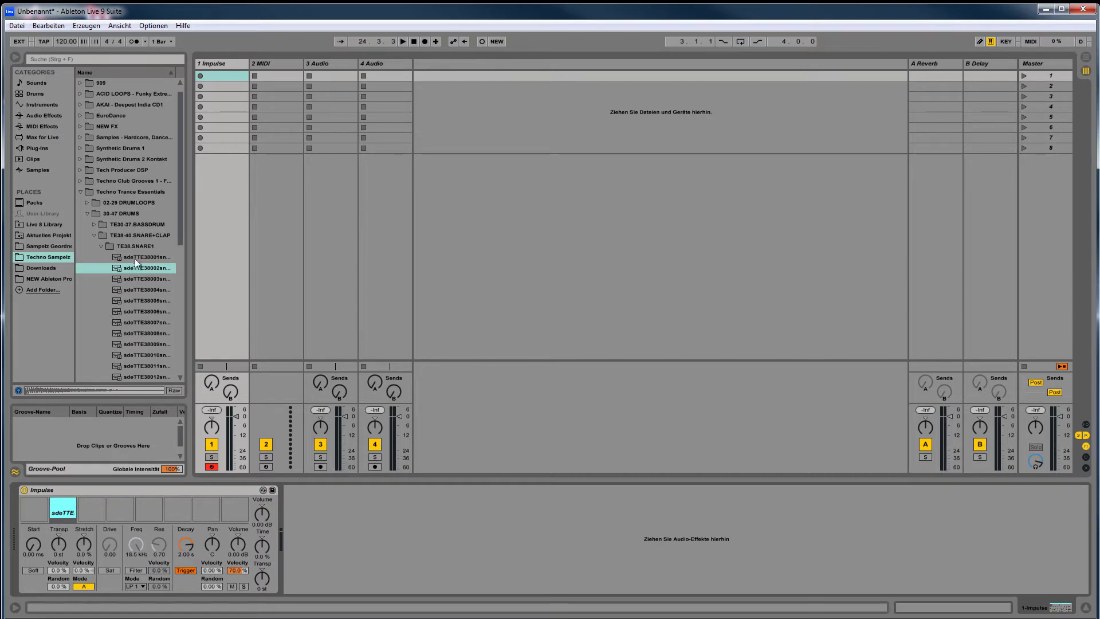
Load the bass drum sample bdeTTE32001deep1 from the TE32.BD-DEEP1 folder into Impulse's first slot.
{"action": "left_click", "coordinate": [94, 224]}
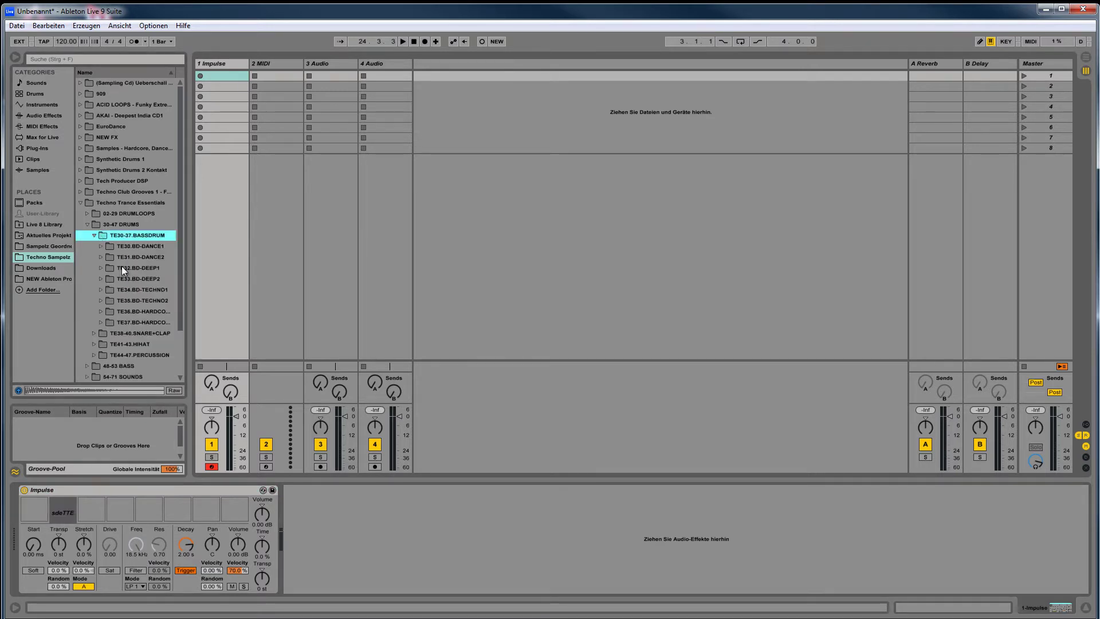
{"action": "left_click", "coordinate": [100, 268]}
{"action": "left_click", "coordinate": [129, 282]}
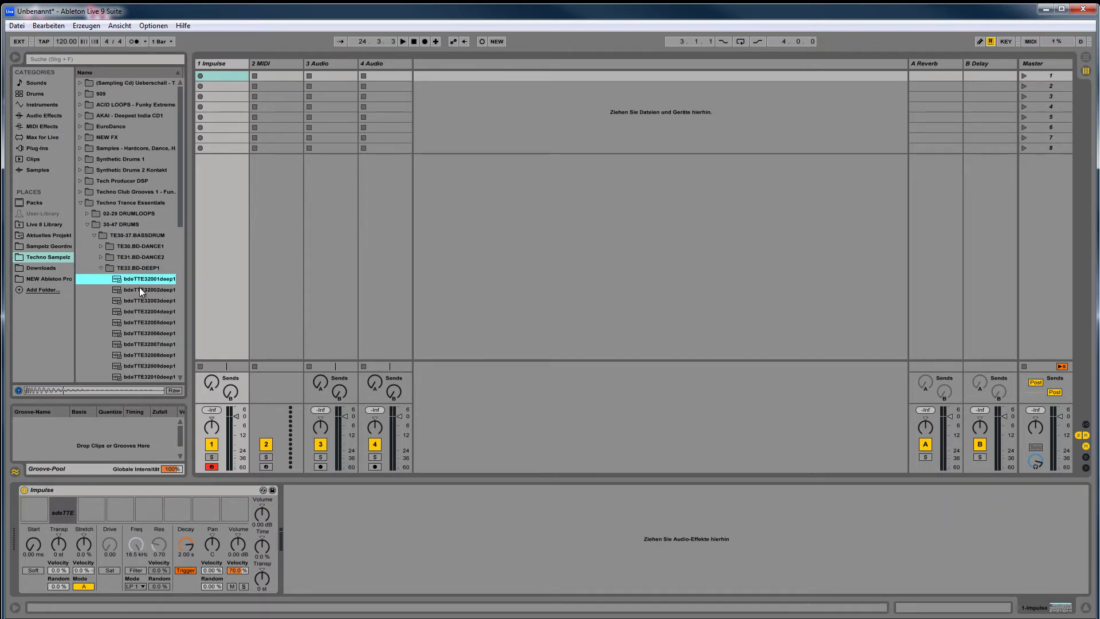
{"action": "left_click_drag", "start_coordinate": [145, 288], "coordinate": [38, 514]}
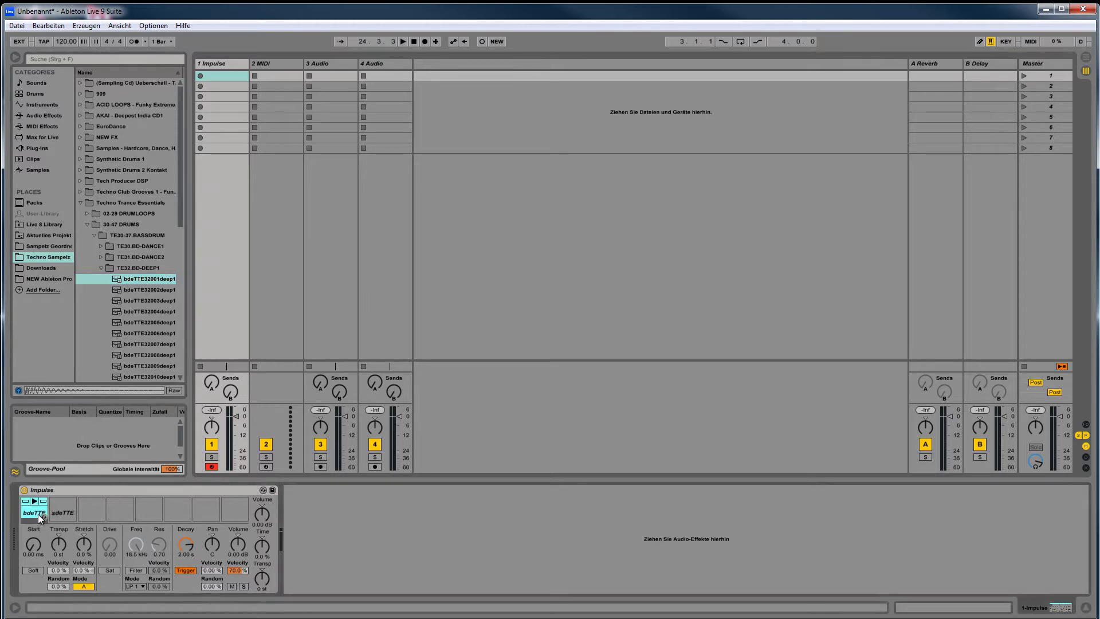
Create a MIDI clip in the Impulse track's first slot, with kicks at 1.1, 1.3 and 1.3.4 and snares at 1.2 and 1.4.
{"action": "double_click", "coordinate": [234, 77]}
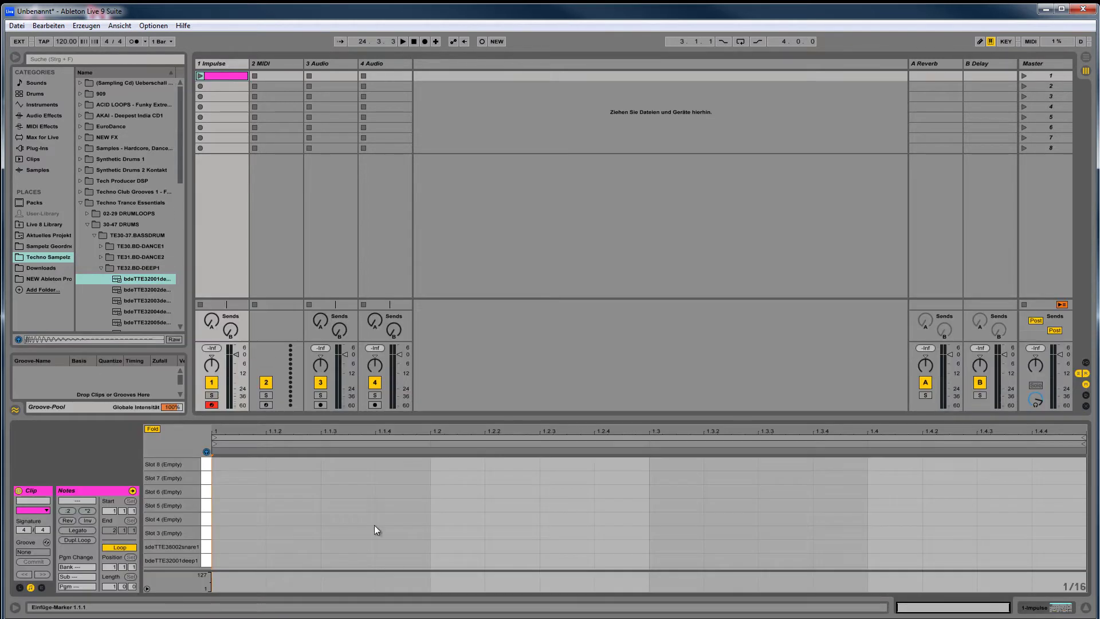
{"action": "left_click", "coordinate": [236, 562]}
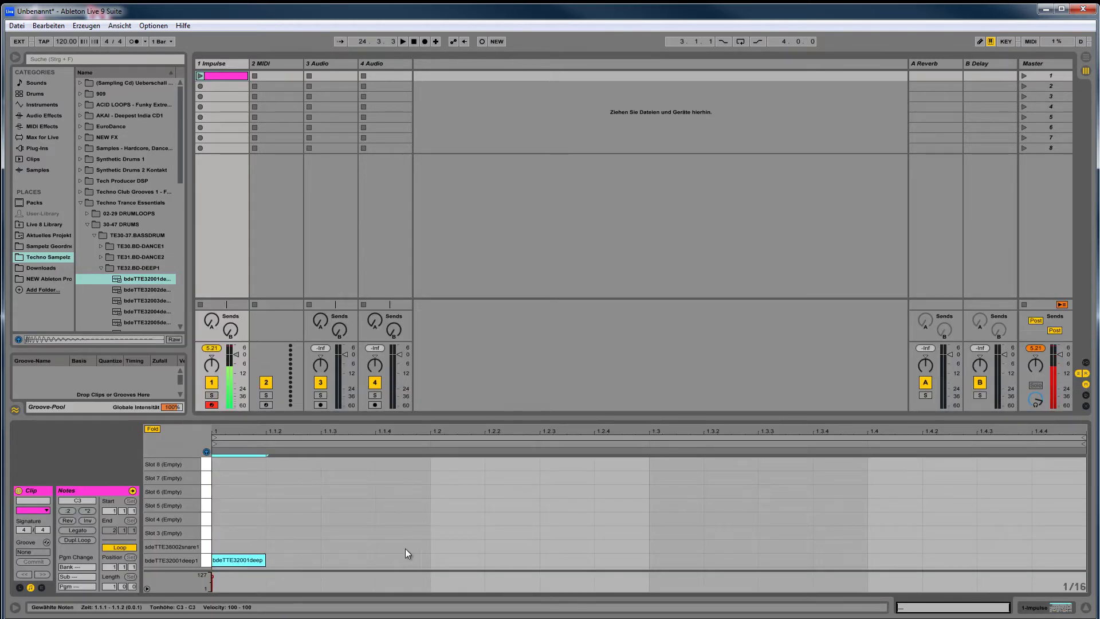
{"action": "left_click", "coordinate": [438, 546]}
{"action": "left_click", "coordinate": [658, 562]}
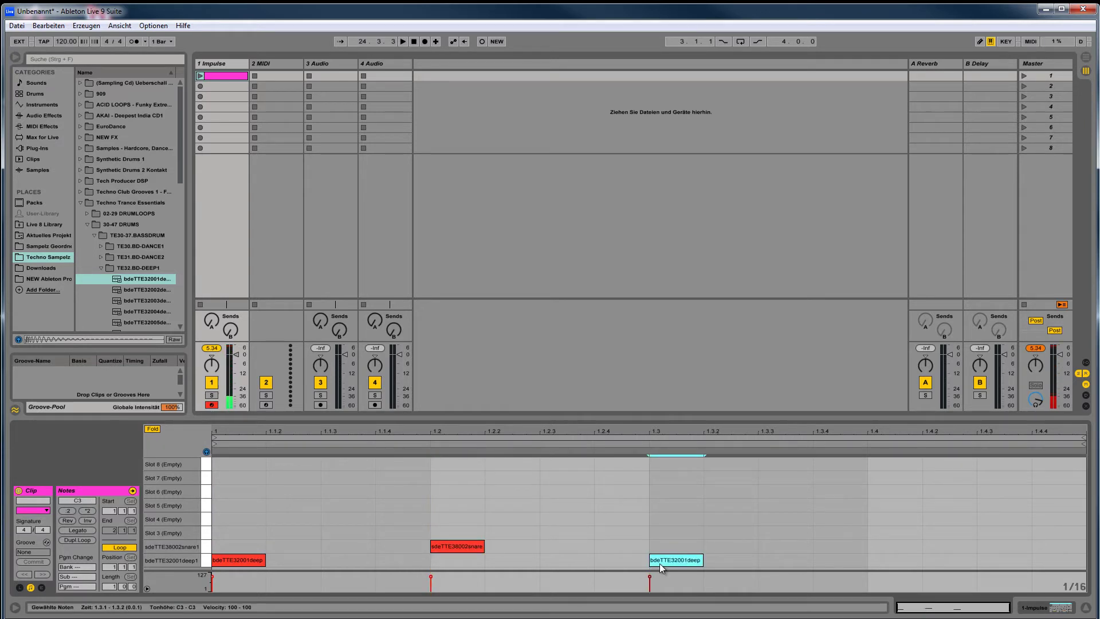
{"action": "left_click", "coordinate": [888, 548]}
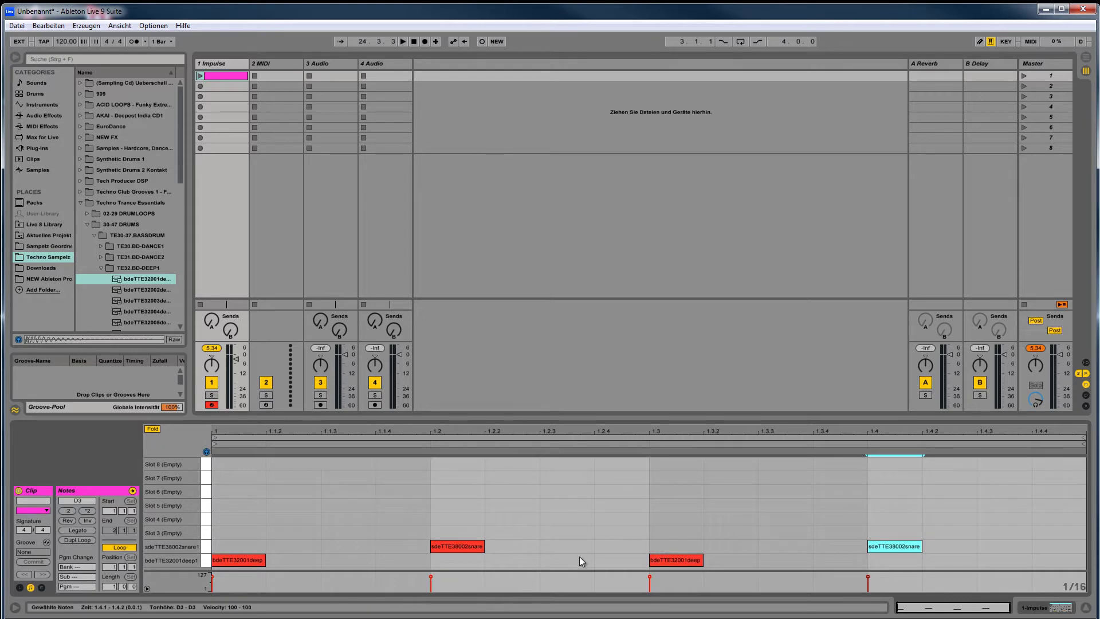
{"action": "double_click", "coordinate": [821, 559]}
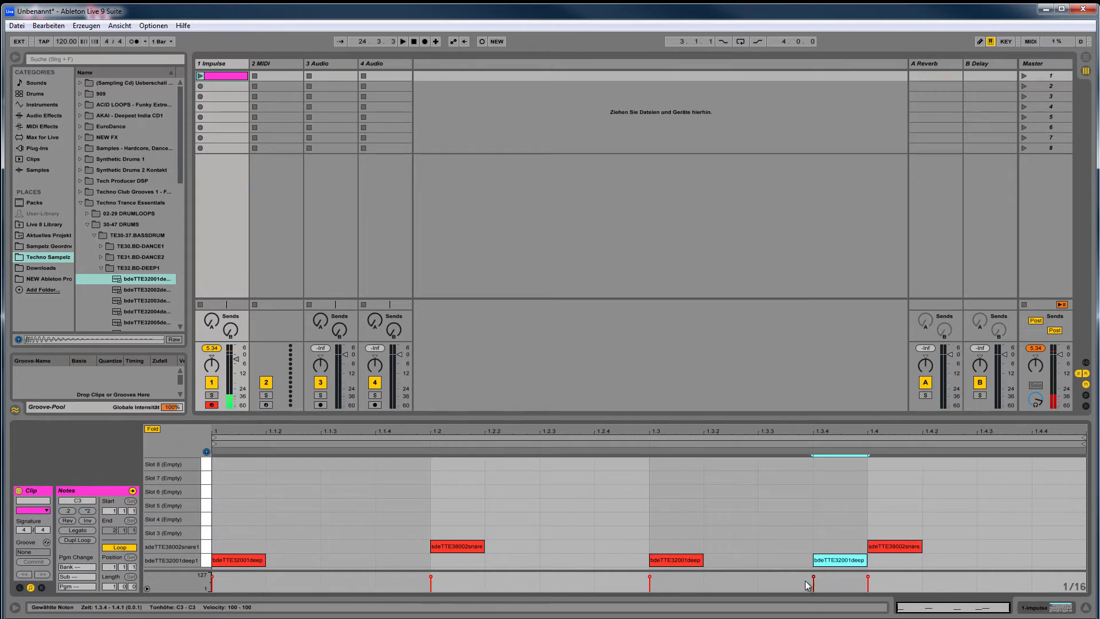
Lower the velocity of the kick at 1.3.4 to 59 and check the Impulse device before returning to the clip's notes.
{"action": "left_click_drag", "start_coordinate": [813, 576], "coordinate": [795, 579]}
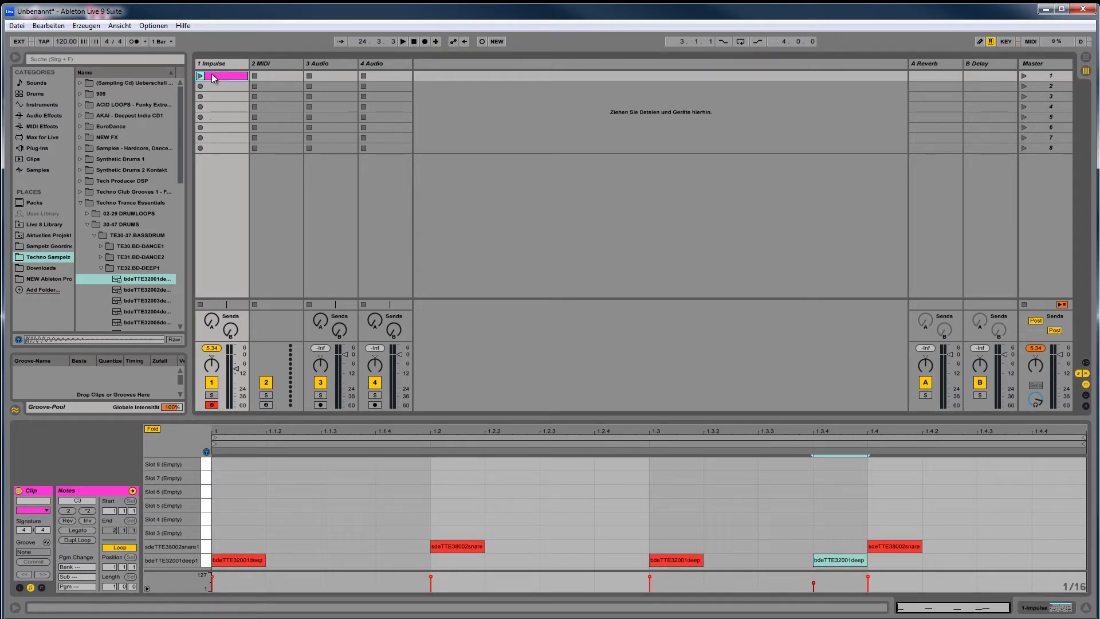
{"action": "left_click", "coordinate": [1046, 608]}
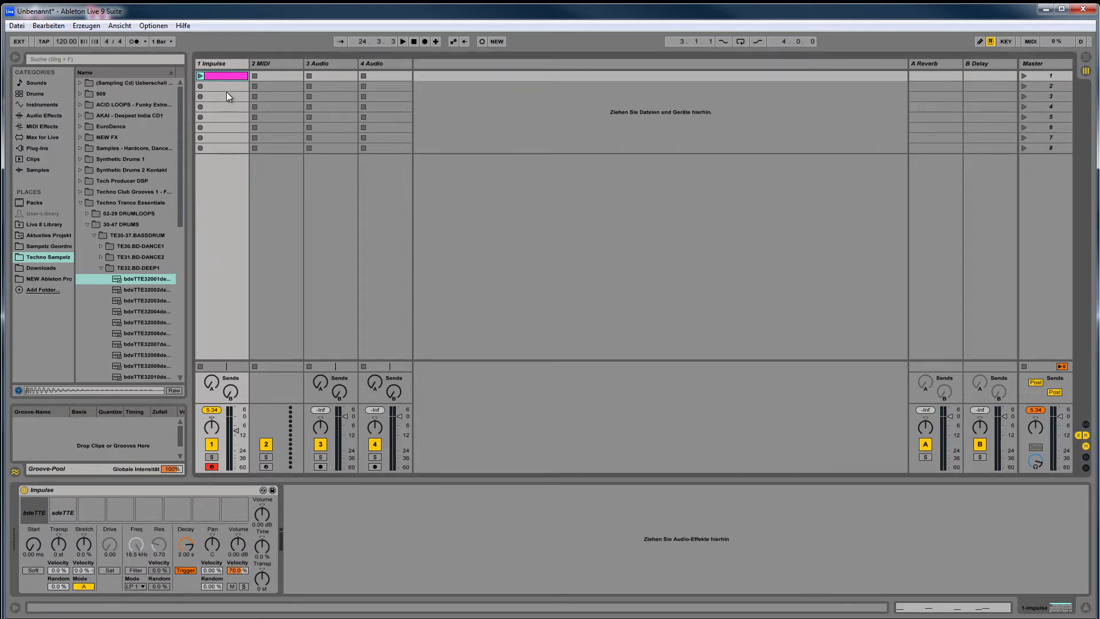
{"action": "left_click", "coordinate": [228, 76]}
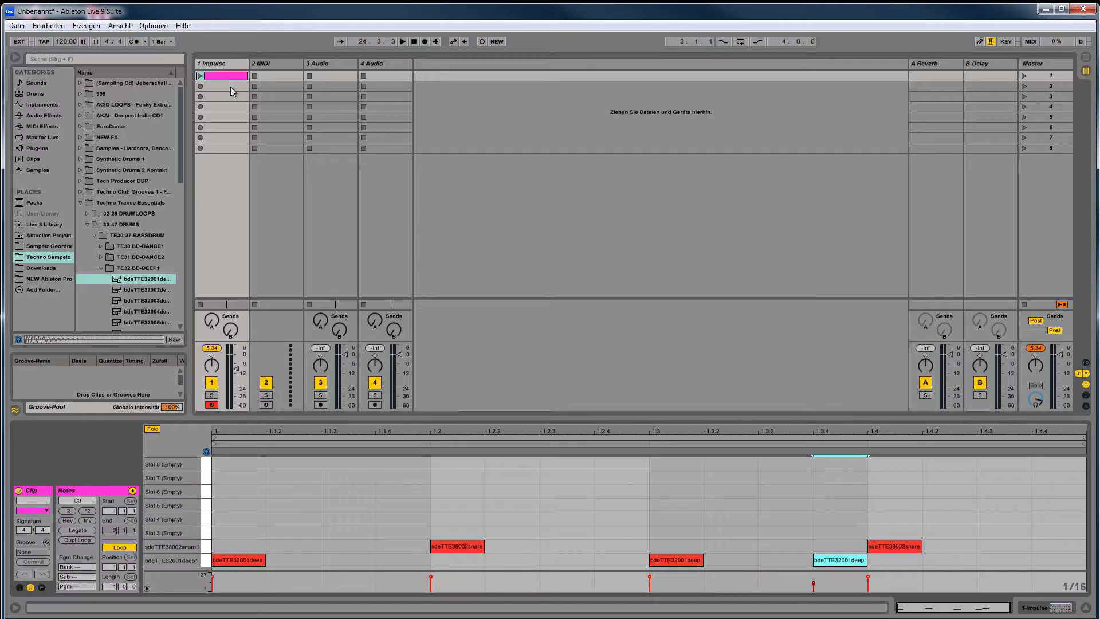
Create an empty MIDI clip in the Impulse track's second slot and reselect the first clip.
{"action": "double_click", "coordinate": [228, 86]}
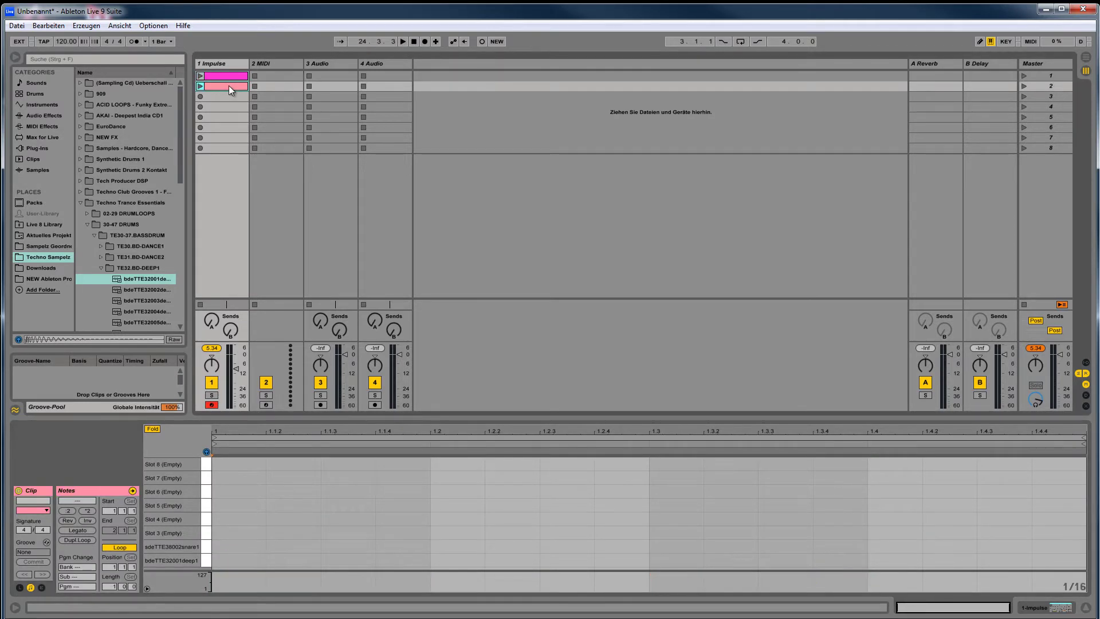
{"action": "left_click", "coordinate": [232, 76]}
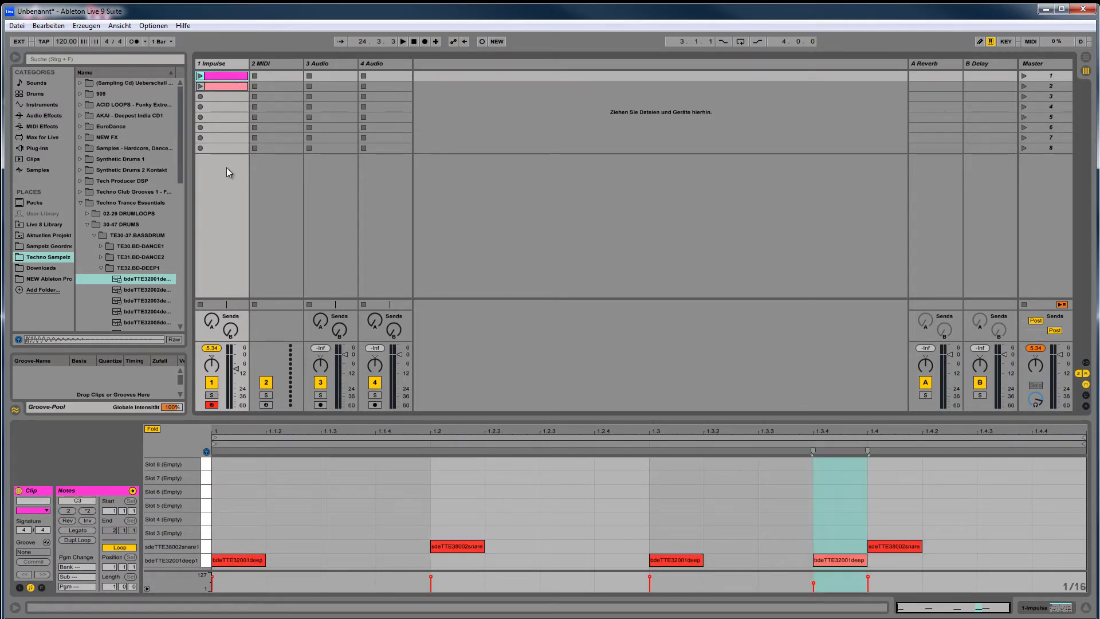
Launch the Impulse track's first clip and set the song tempo to 91 BPM.
{"action": "left_click", "coordinate": [200, 76]}
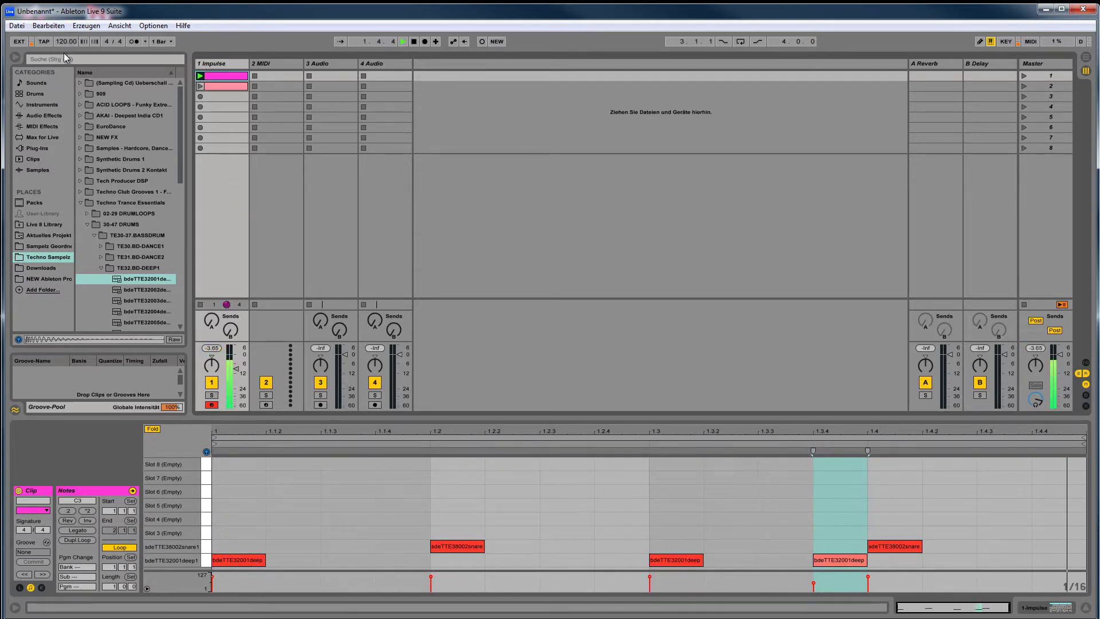
{"action": "left_click_drag", "start_coordinate": [65, 42], "coordinate": [65, 50]}
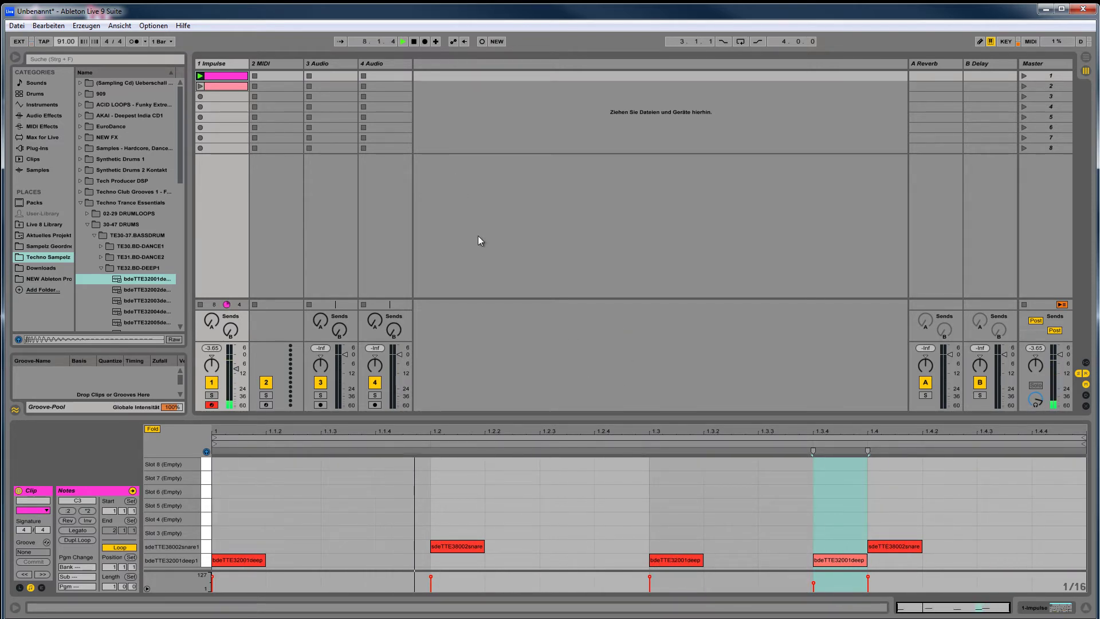
Replace the empty clip in the Impulse track's second slot with a duplicate of the first clip.
{"action": "left_click", "coordinate": [231, 87]}
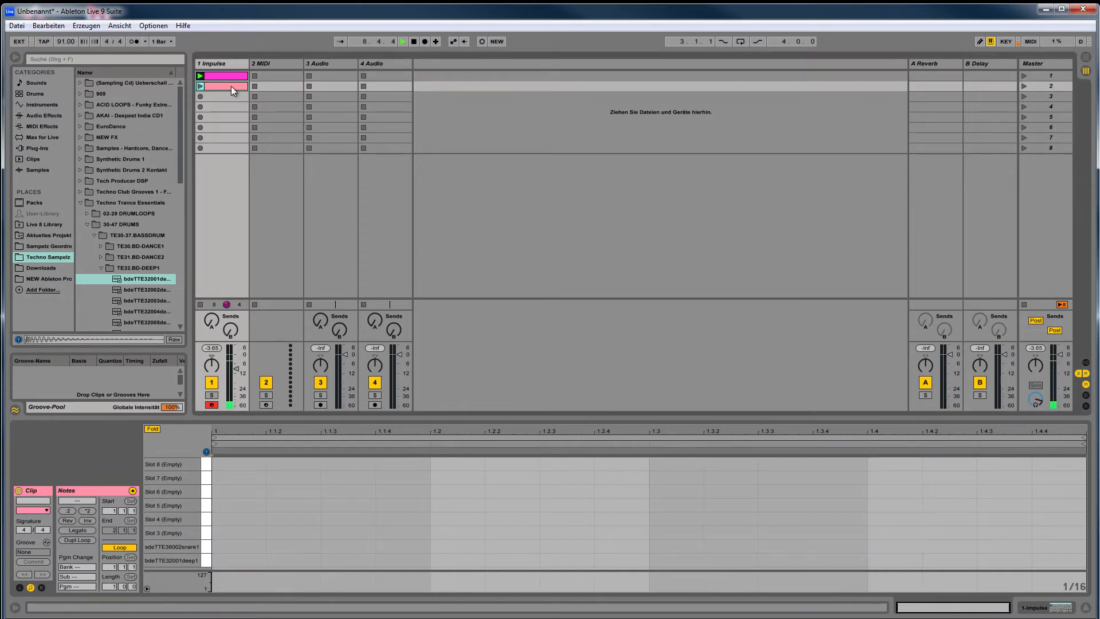
{"action": "key", "text": "Delete"}
{"action": "left_click", "coordinate": [225, 78]}
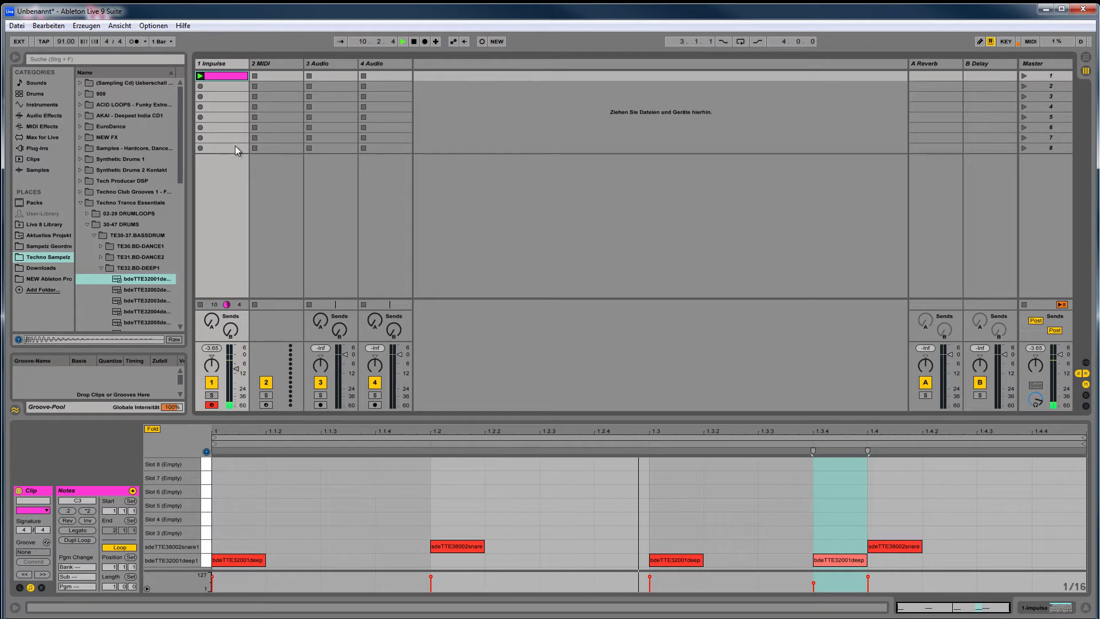
{"action": "left_click", "coordinate": [256, 106]}
{"action": "left_click", "coordinate": [233, 78]}
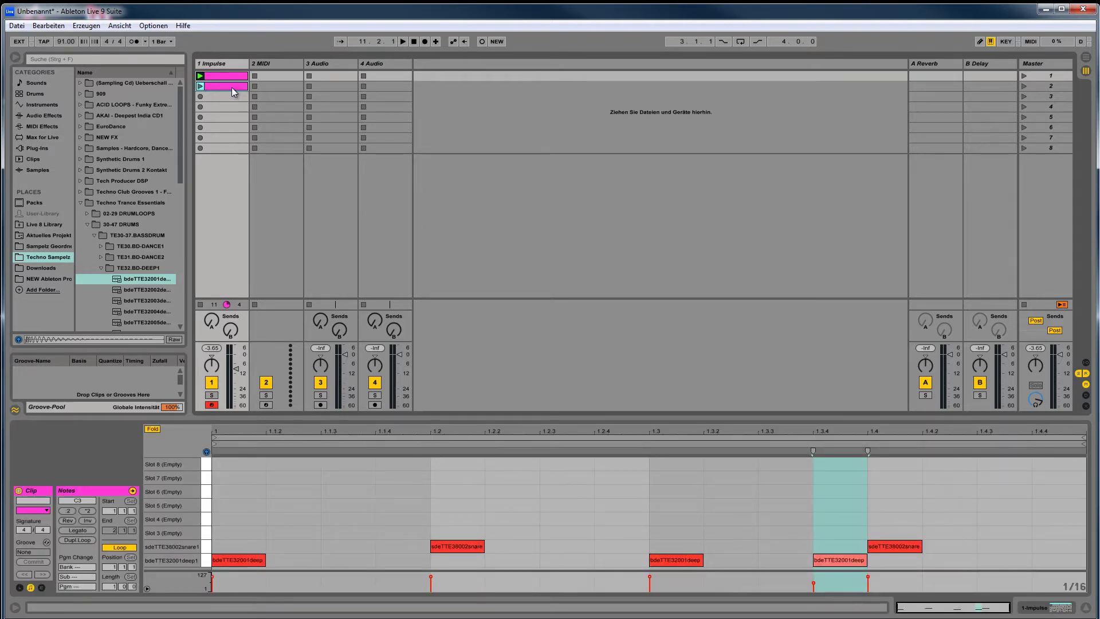
{"action": "left_click", "coordinate": [232, 87]}
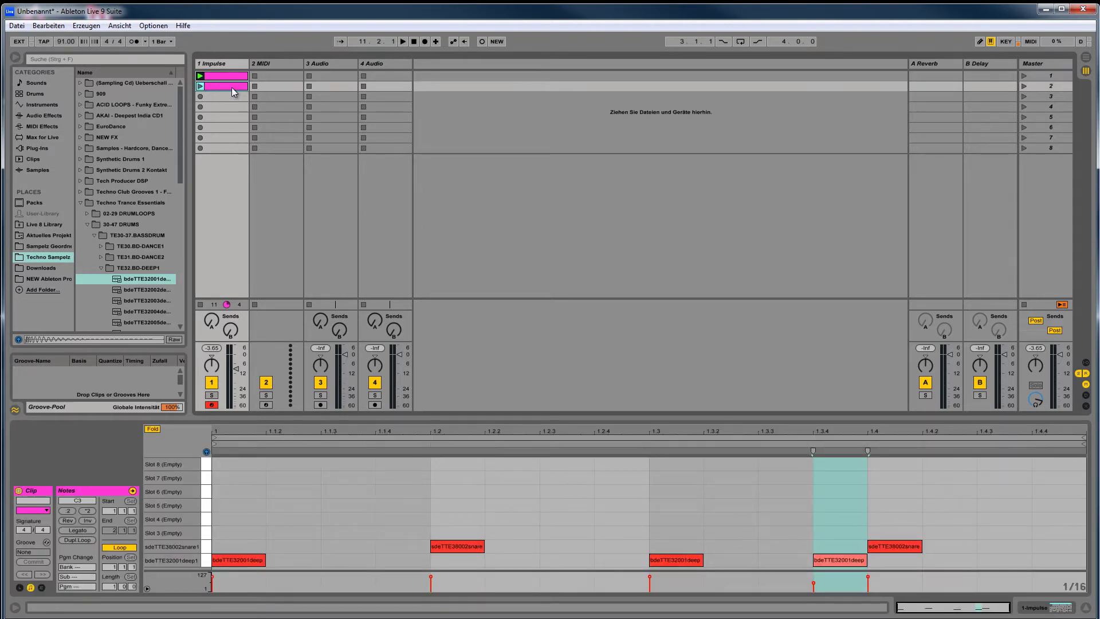
Review the available clip editing commands and compare the first clip's notes with those of its duplicate.
{"action": "left_click", "coordinate": [46, 27]}
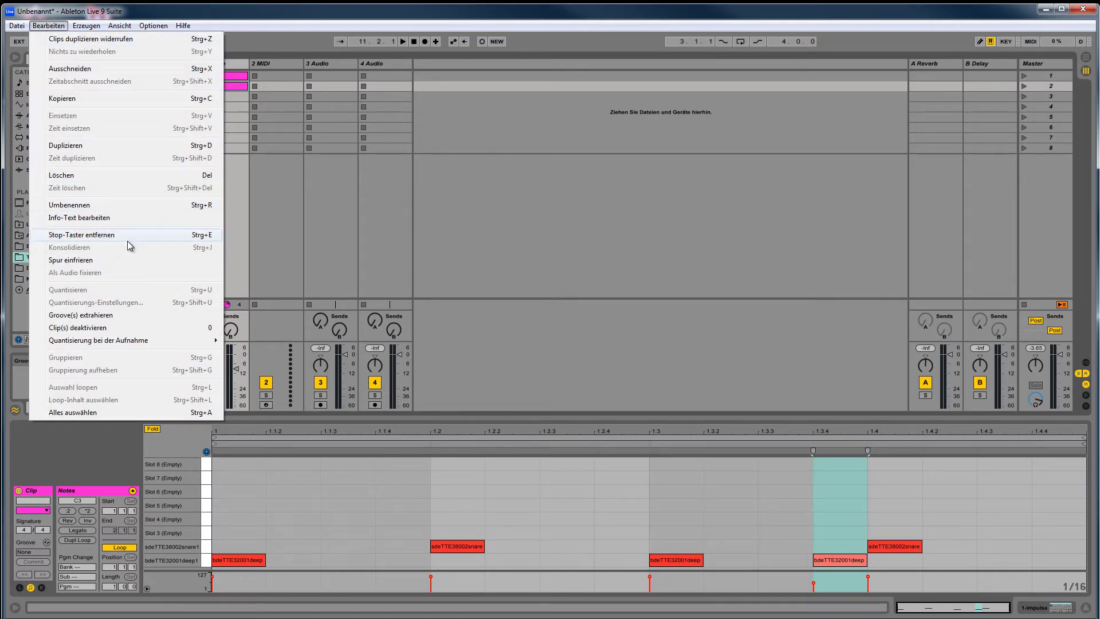
{"action": "left_click", "coordinate": [496, 200]}
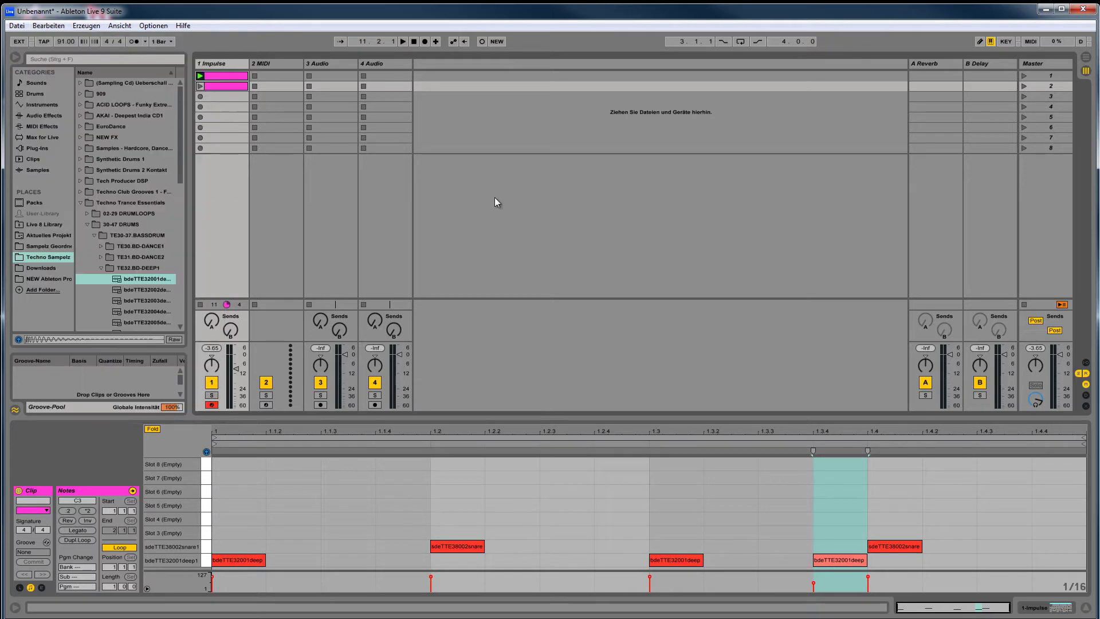
{"action": "left_click", "coordinate": [236, 76]}
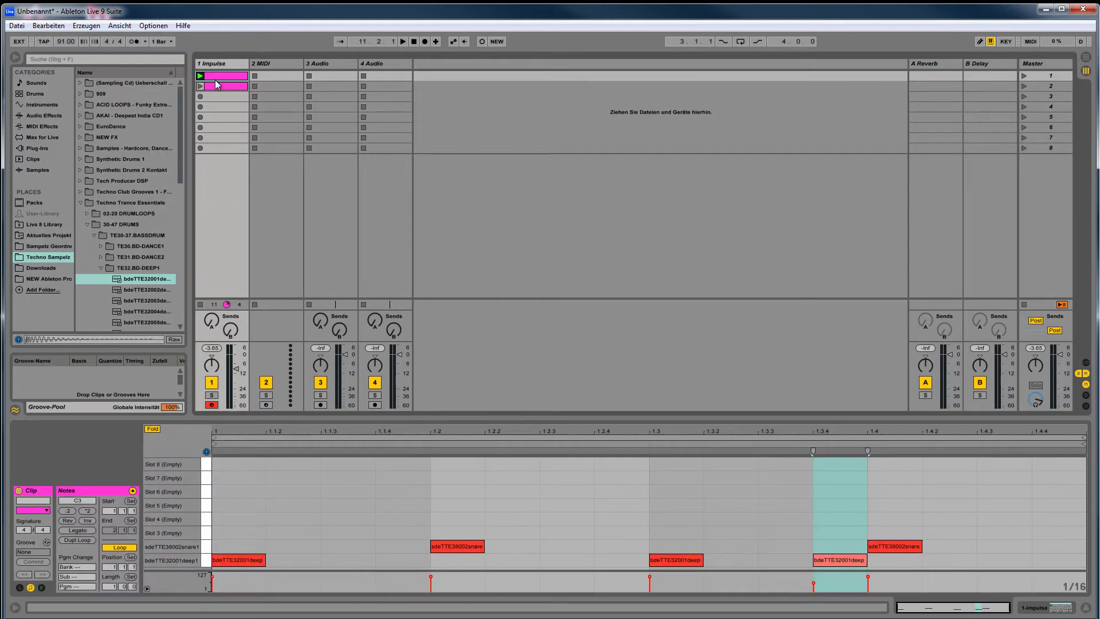
{"action": "left_click", "coordinate": [219, 87]}
{"action": "left_click", "coordinate": [224, 77]}
{"action": "left_click", "coordinate": [230, 87]}
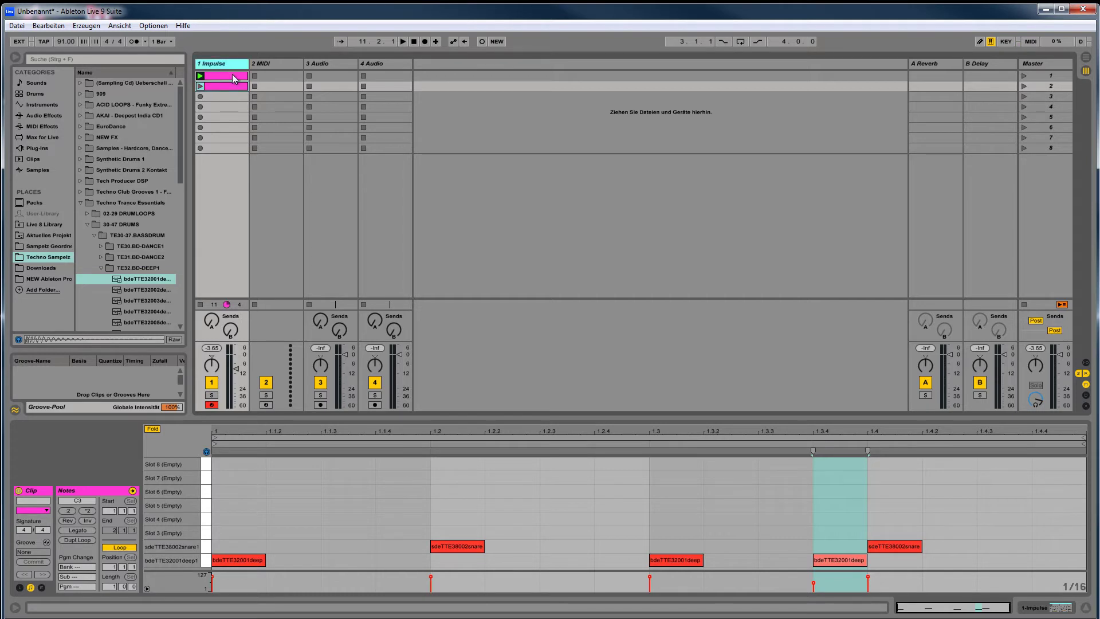
{"action": "left_click", "coordinate": [231, 76]}
Change the colour of the duplicated clip in the second slot to teal.
{"action": "left_click", "coordinate": [232, 88]}
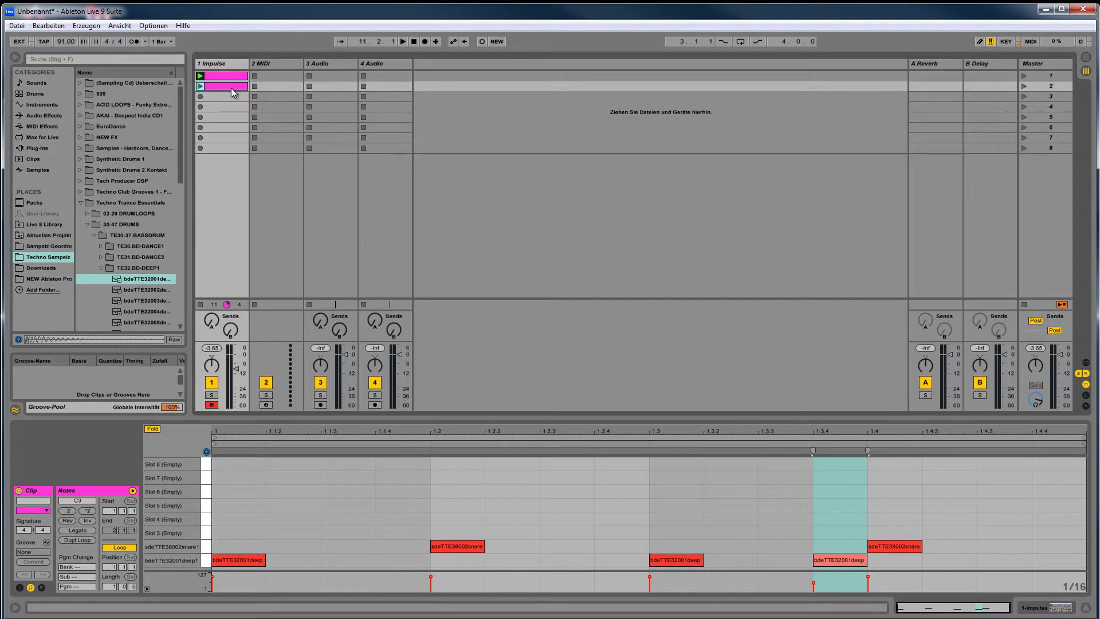
{"action": "left_click", "coordinate": [37, 511]}
{"action": "left_click", "coordinate": [37, 510]}
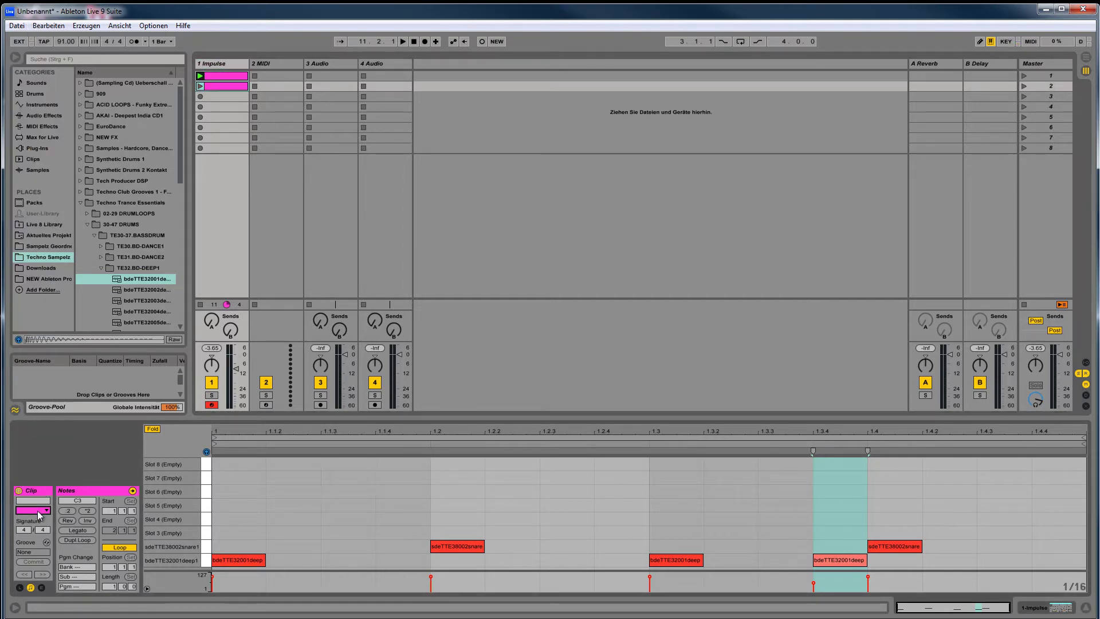
{"action": "left_click", "coordinate": [37, 510]}
{"action": "left_click", "coordinate": [36, 376]}
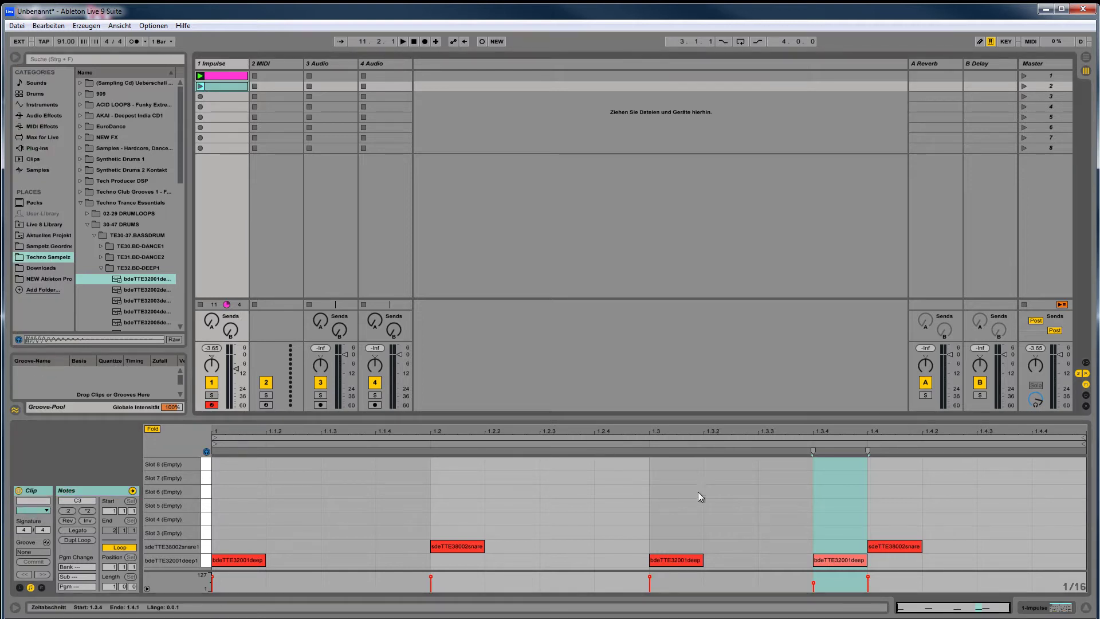
Add a kick at 1.4.4 in the second clip and reduce its velocity to about 15.
{"action": "double_click", "coordinate": [1047, 561]}
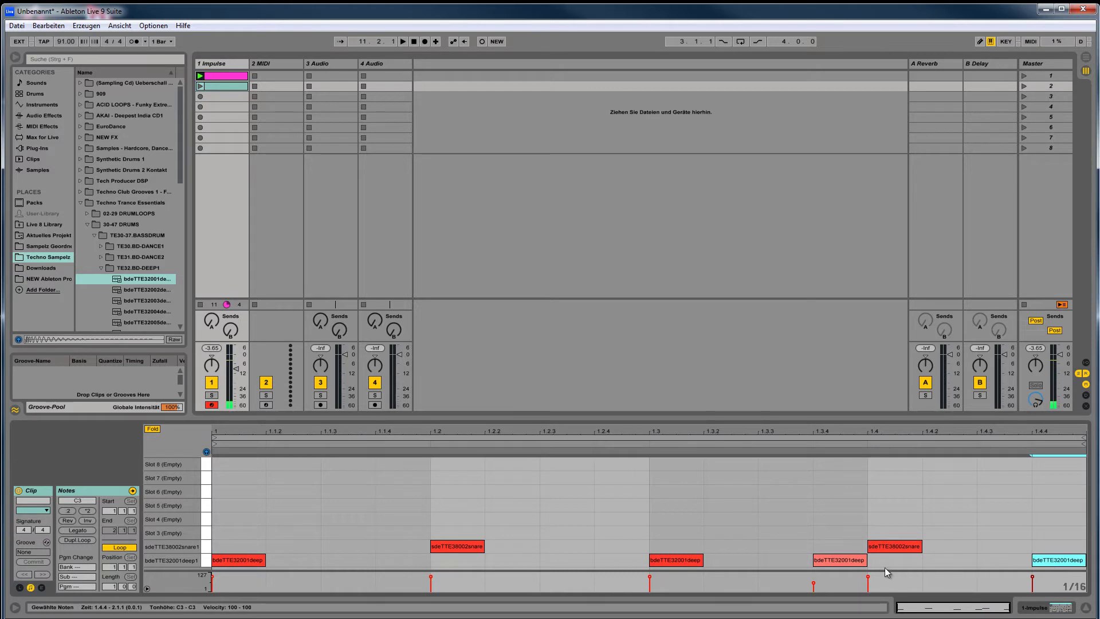
{"action": "left_click", "coordinate": [854, 562]}
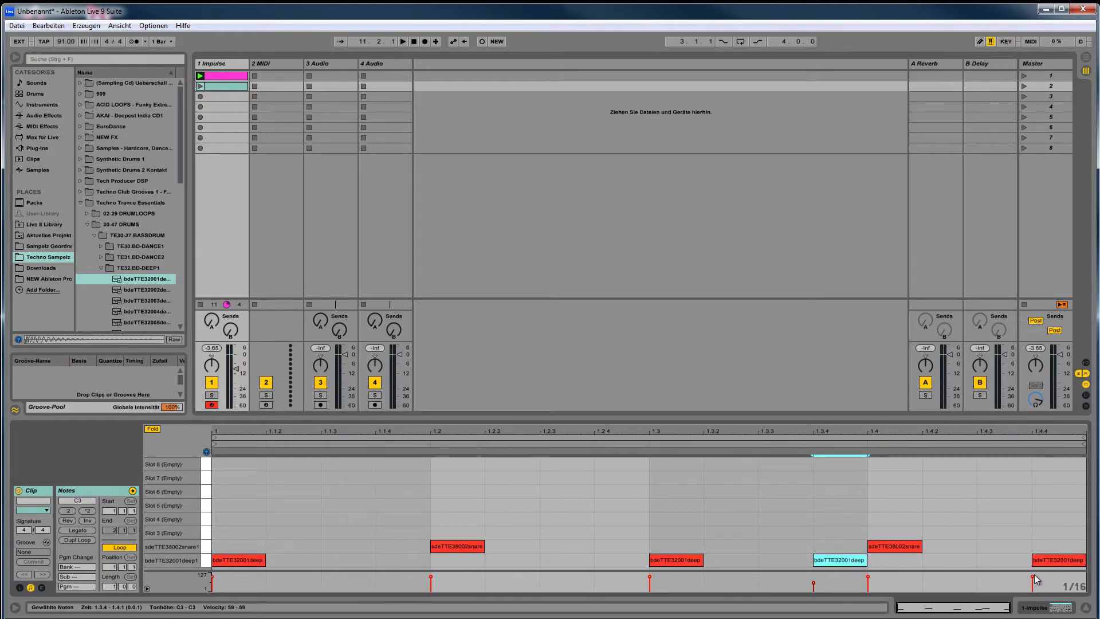
{"action": "left_click_drag", "start_coordinate": [1033, 577], "coordinate": [1032, 590]}
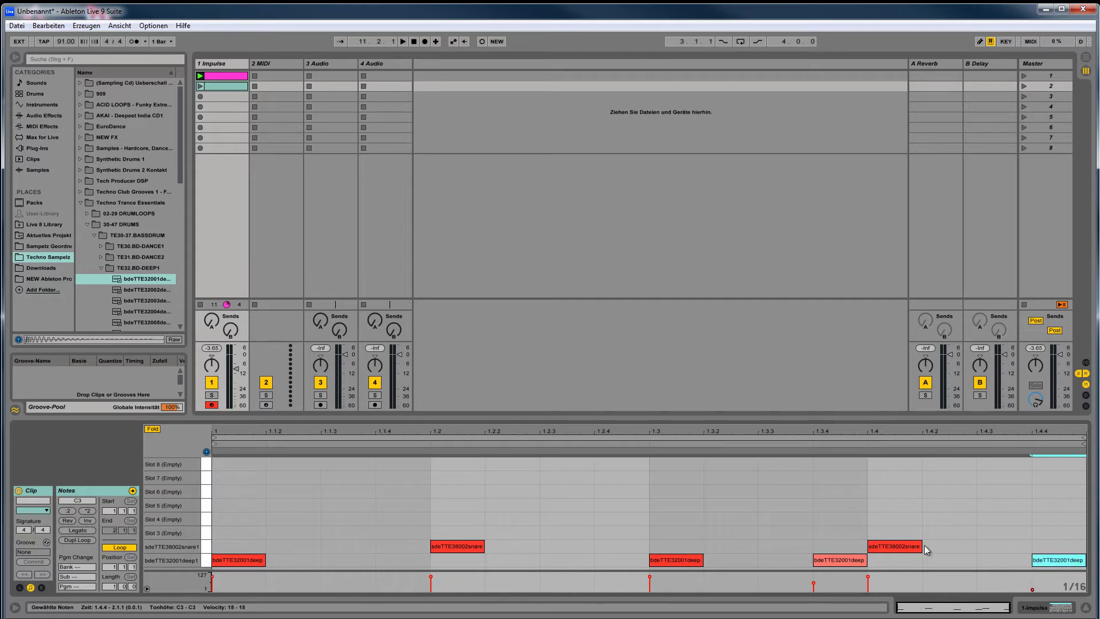
Add a quieter snare at 1.3.2, then move the kick at 1.4.4 to the snare row and raise its velocity.
{"action": "double_click", "coordinate": [747, 546]}
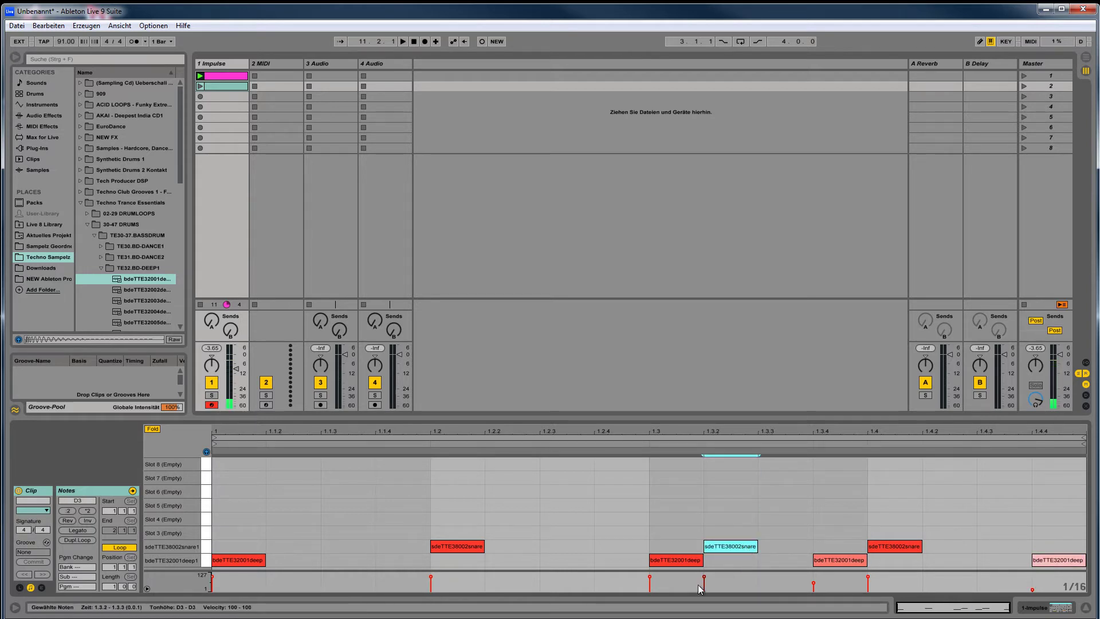
{"action": "left_click_drag", "start_coordinate": [704, 576], "coordinate": [716, 573]}
{"action": "left_click_drag", "start_coordinate": [1063, 559], "coordinate": [1061, 548]}
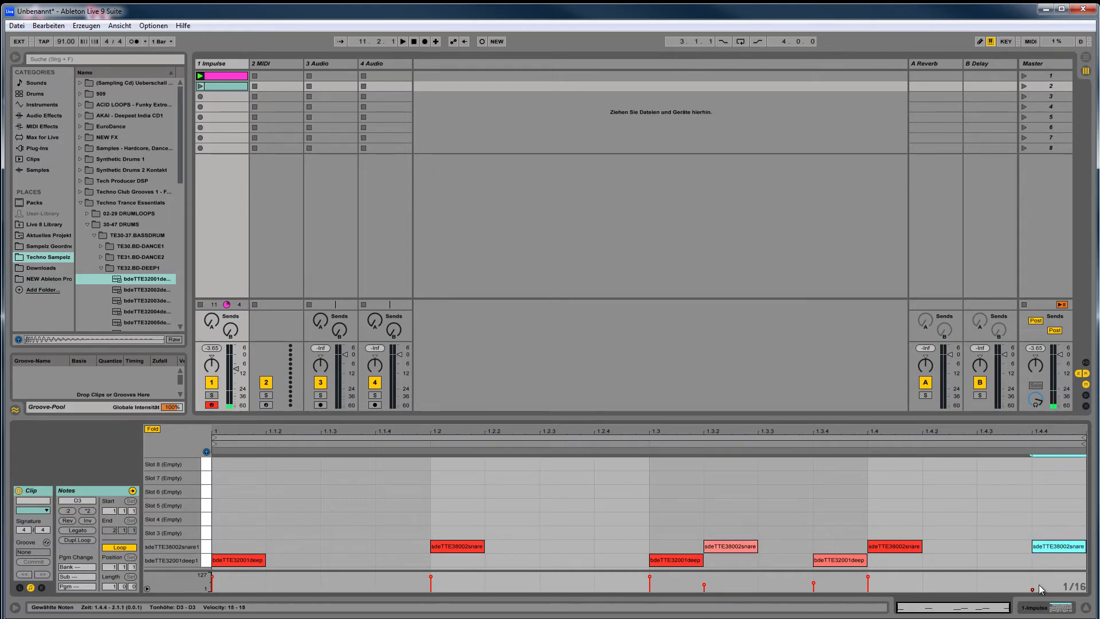
{"action": "left_click_drag", "start_coordinate": [1033, 588], "coordinate": [988, 576]}
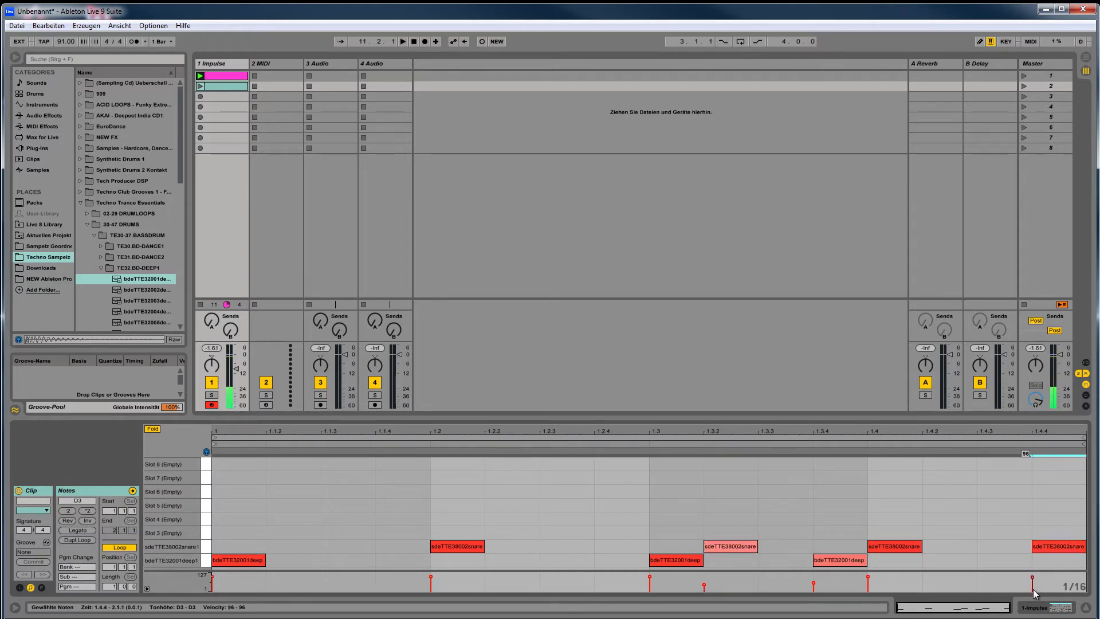
Play the Impulse track's first and second clips alternately to compare the two drum patterns.
{"action": "left_click", "coordinate": [200, 76]}
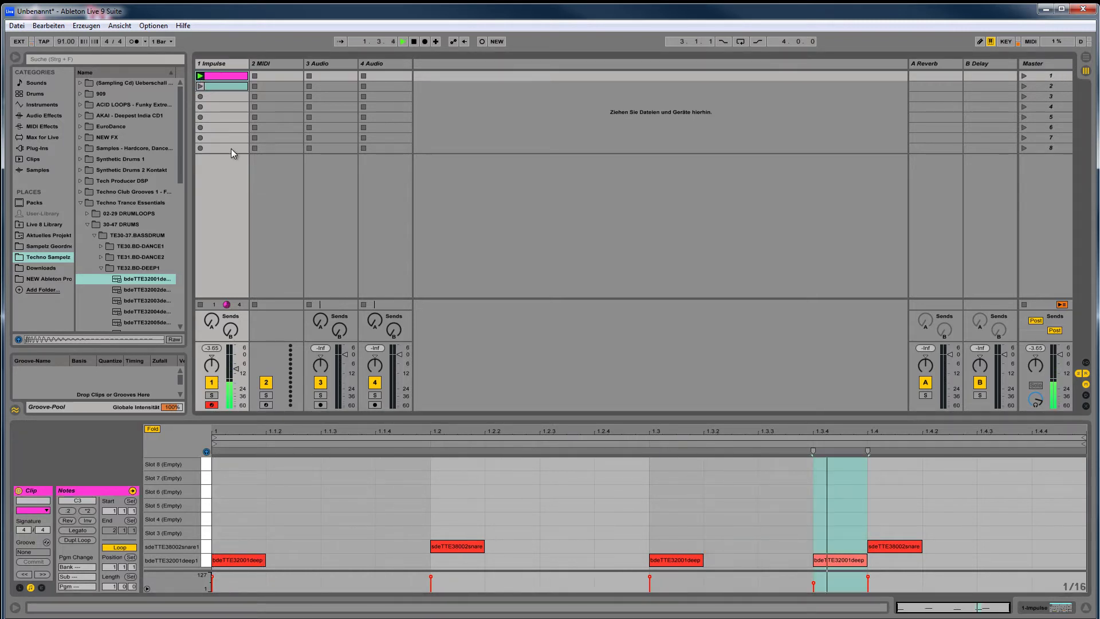
{"action": "left_click", "coordinate": [212, 85]}
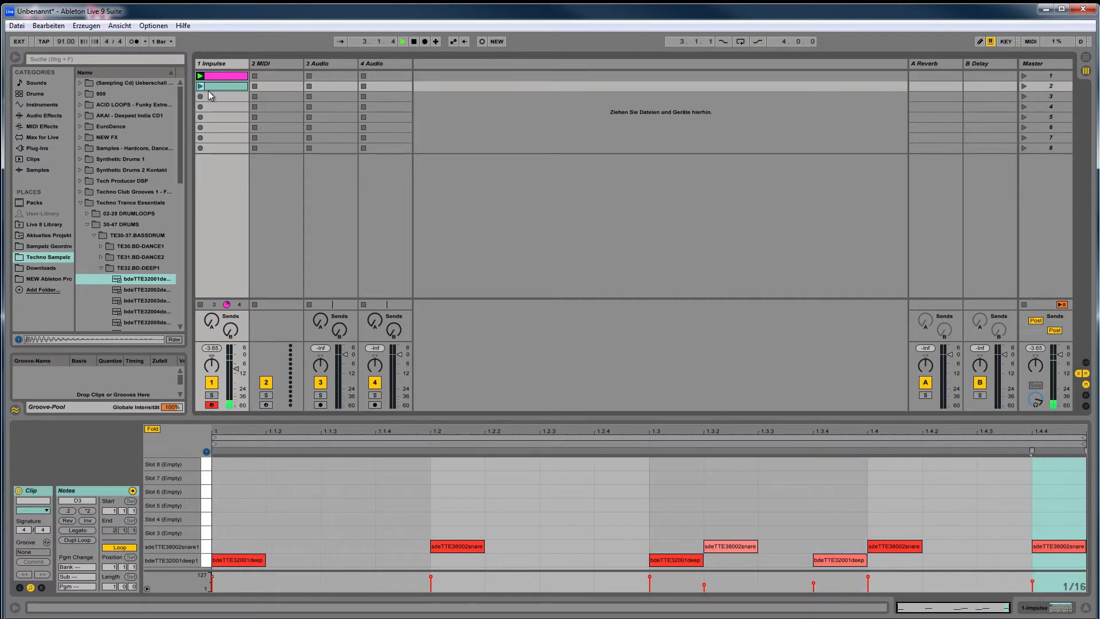
{"action": "left_click", "coordinate": [201, 86]}
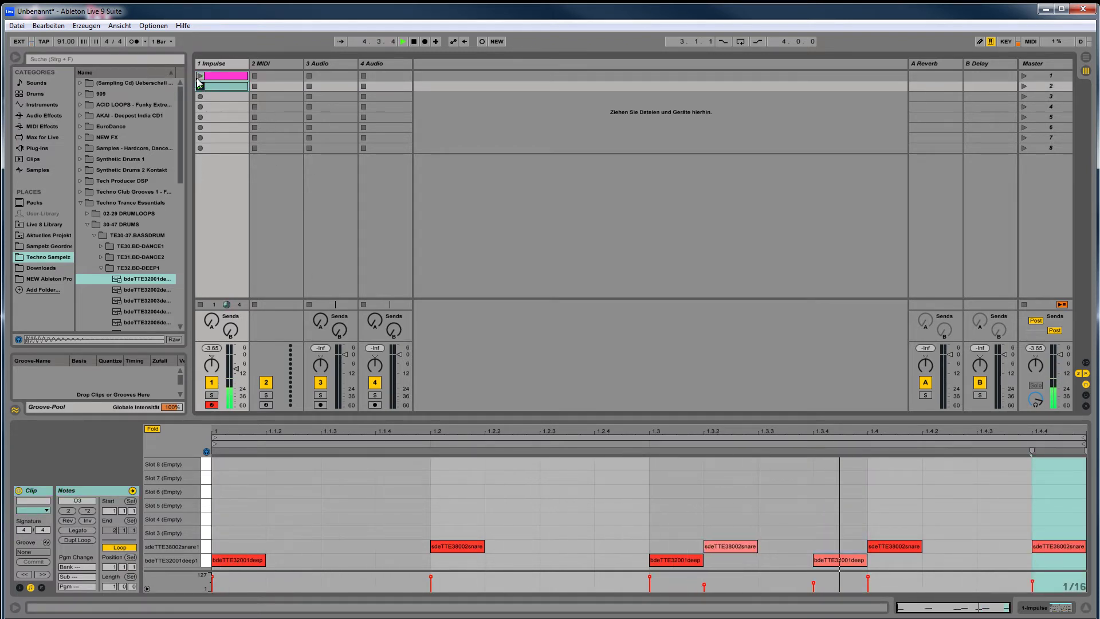
{"action": "left_click", "coordinate": [200, 76]}
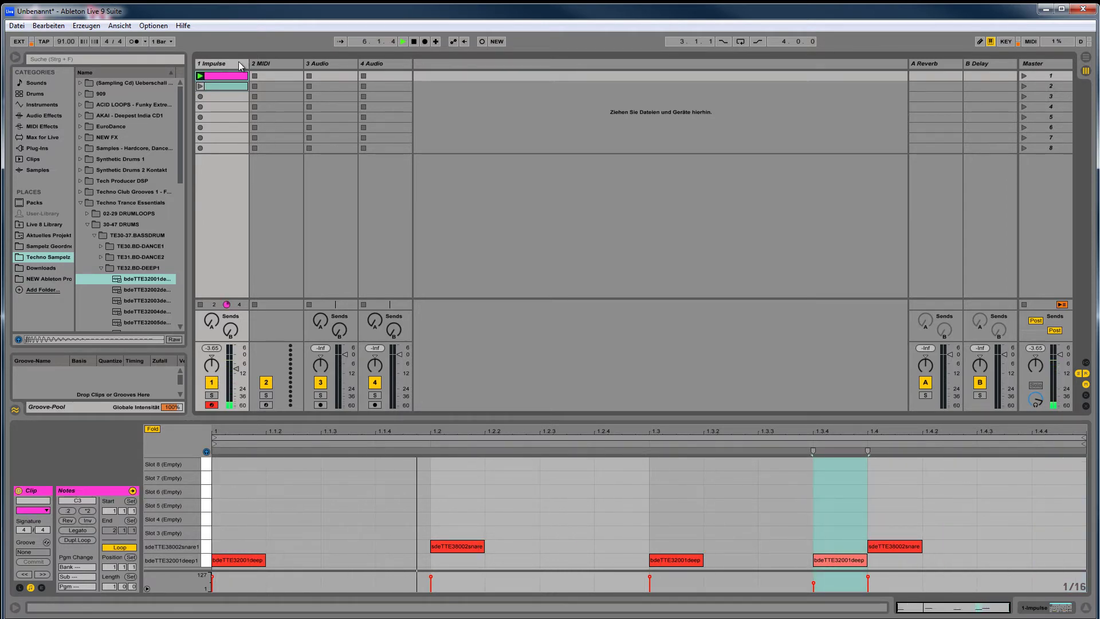
{"action": "left_click", "coordinate": [236, 86]}
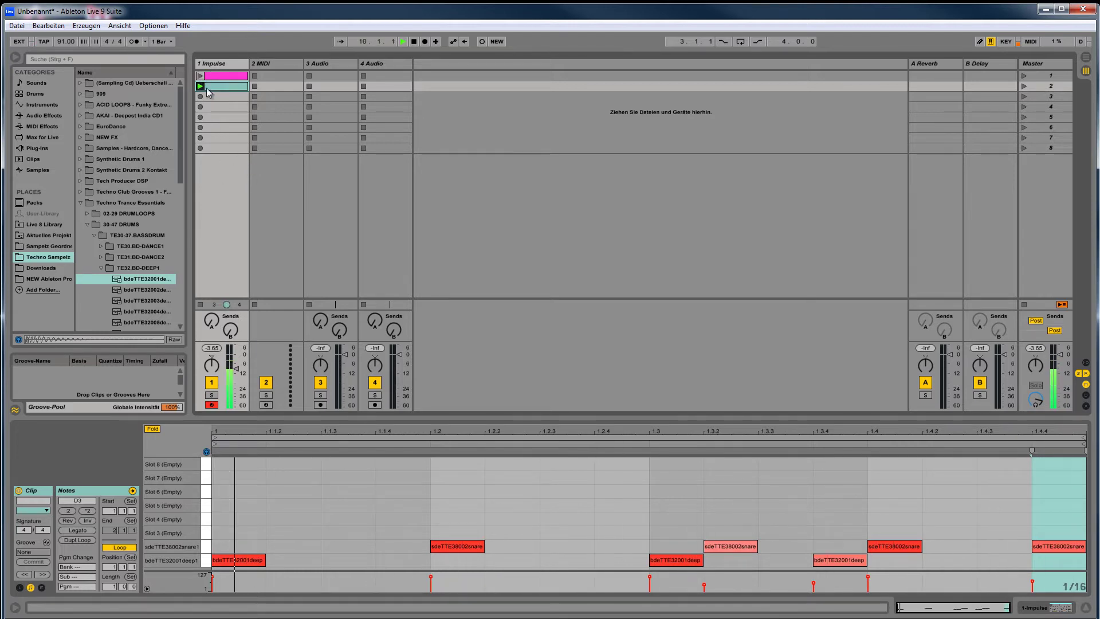
{"action": "left_click", "coordinate": [200, 76]}
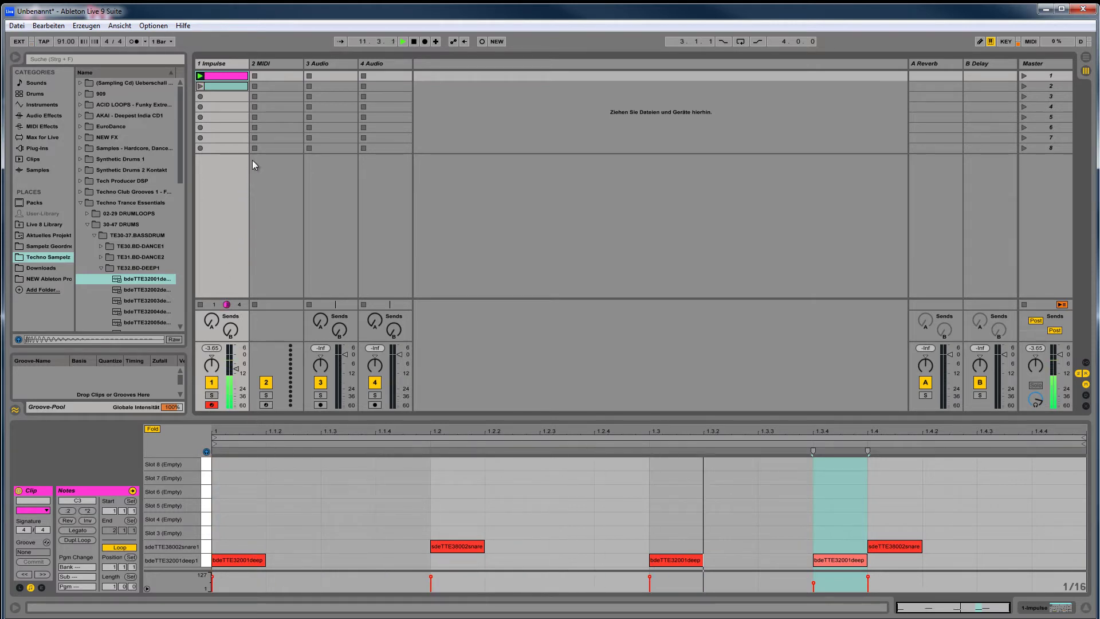
Duplicate the second clip into the Impulse track's third slot and colour the copy light blue.
{"action": "left_click", "coordinate": [234, 91]}
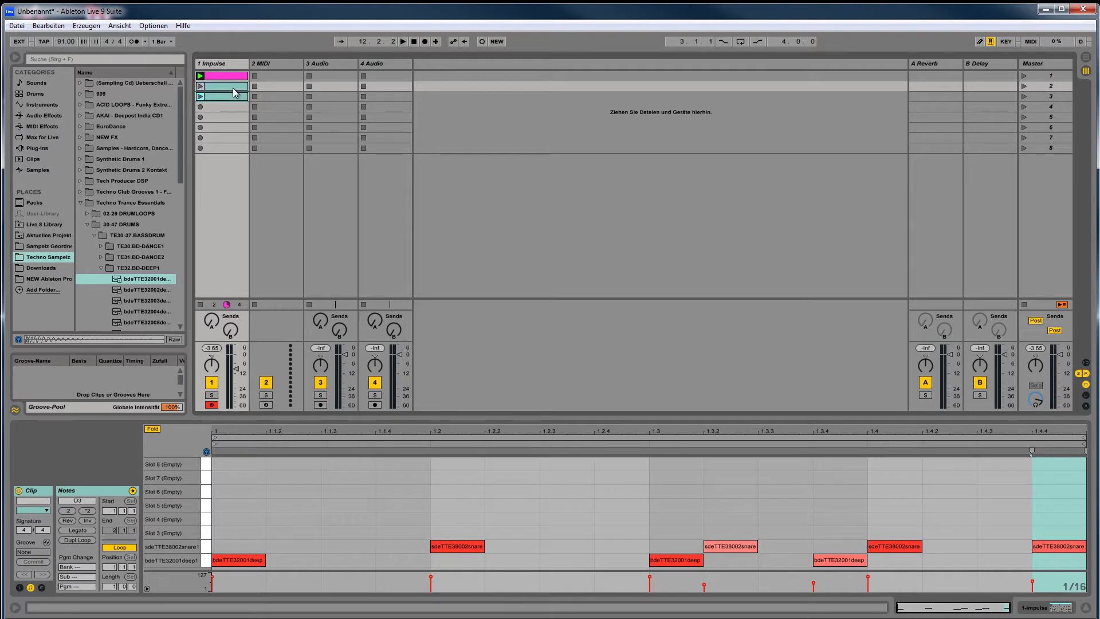
{"action": "left_click", "coordinate": [228, 95]}
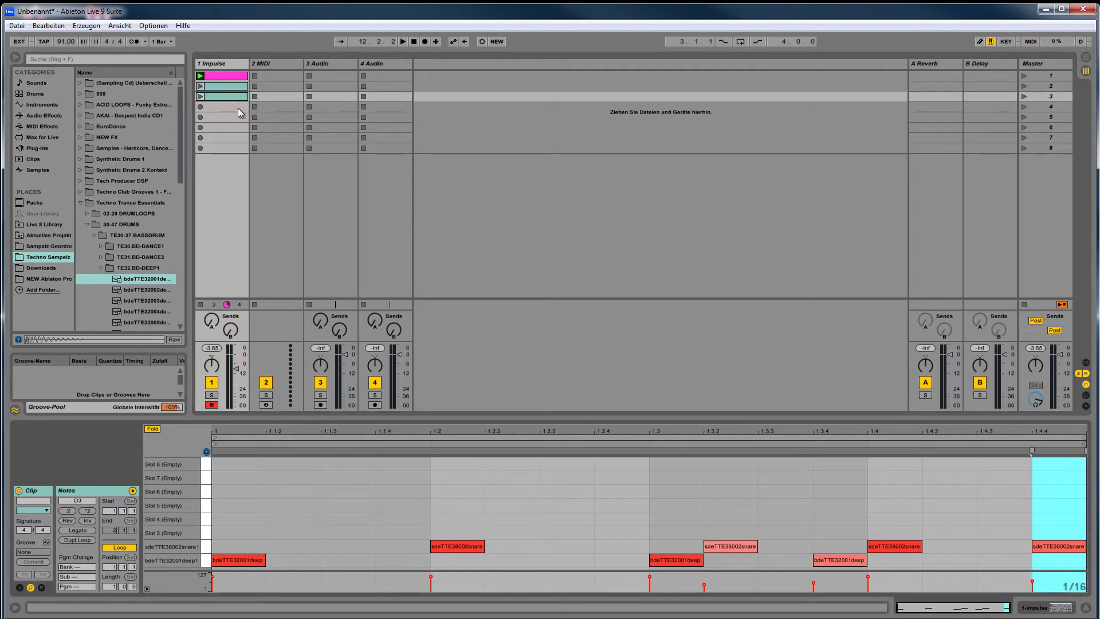
{"action": "left_click", "coordinate": [40, 515]}
{"action": "left_click", "coordinate": [33, 378]}
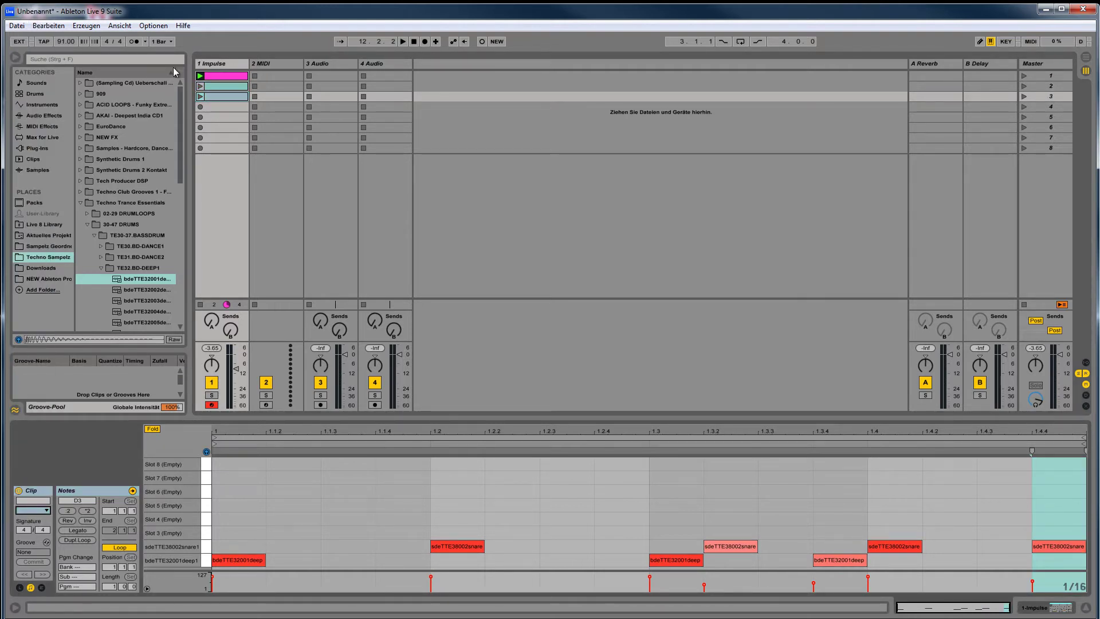
Add snares at 1.3.3, 1.4.2 and 1.4.3 in the third clip and move the kick from 1.3.4 to 1.2.3.
{"action": "double_click", "coordinate": [787, 546]}
{"action": "left_click_drag", "start_coordinate": [787, 546], "coordinate": [991, 552]}
{"action": "double_click", "coordinate": [957, 544]}
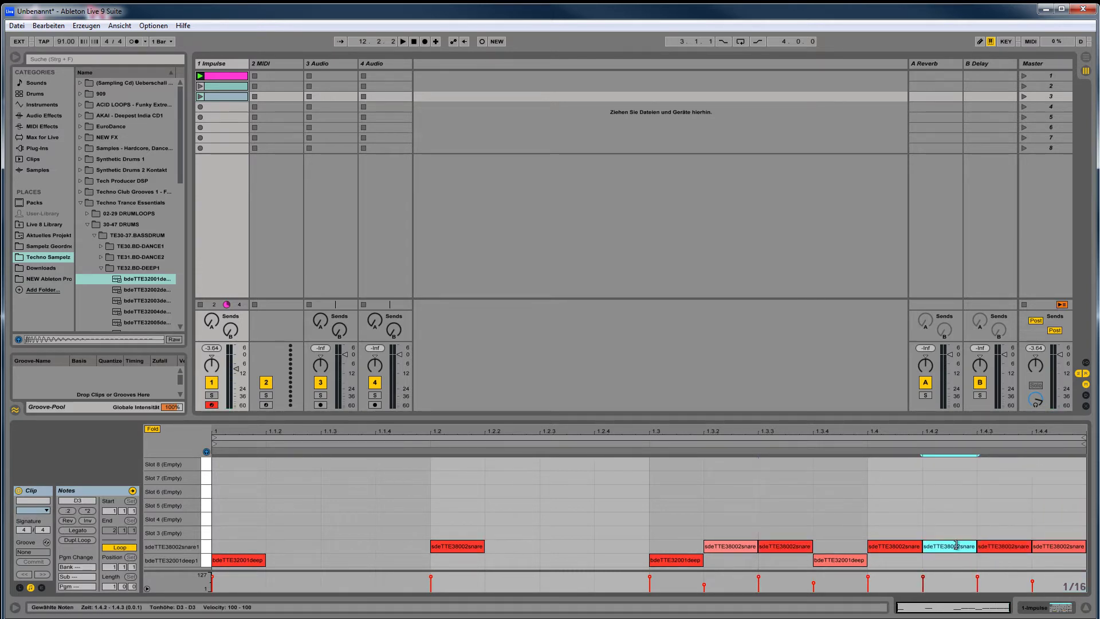
{"action": "left_click_drag", "start_coordinate": [852, 565], "coordinate": [579, 560]}
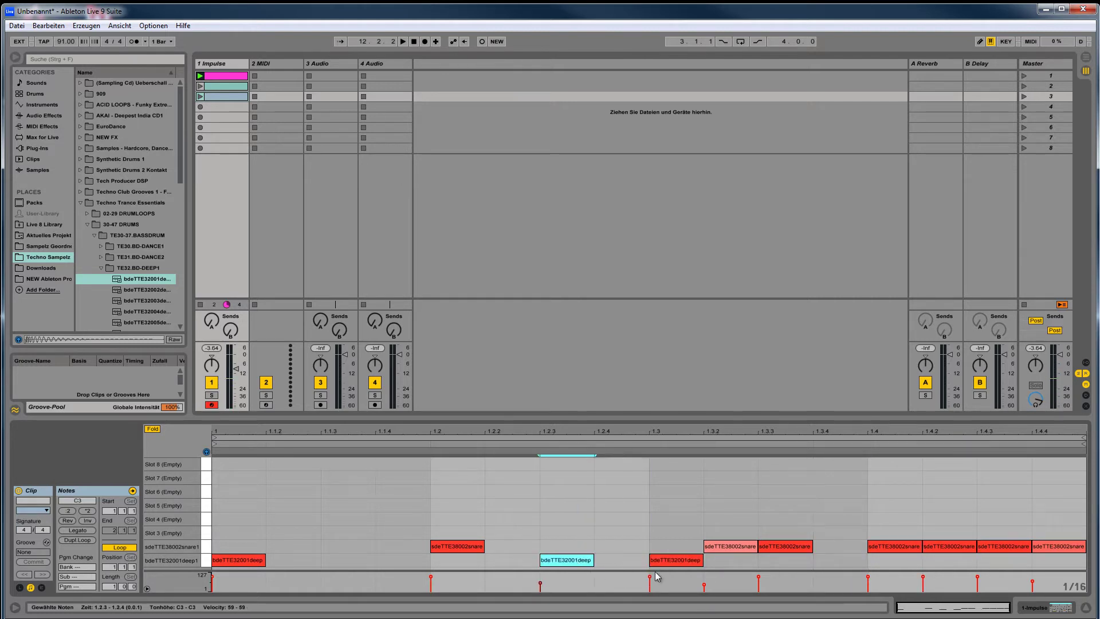
Add a snare at 1.3.4 in the third clip with a velocity of about 56 and lower the velocity of the 1.4.2 snare.
{"action": "left_click", "coordinate": [729, 545]}
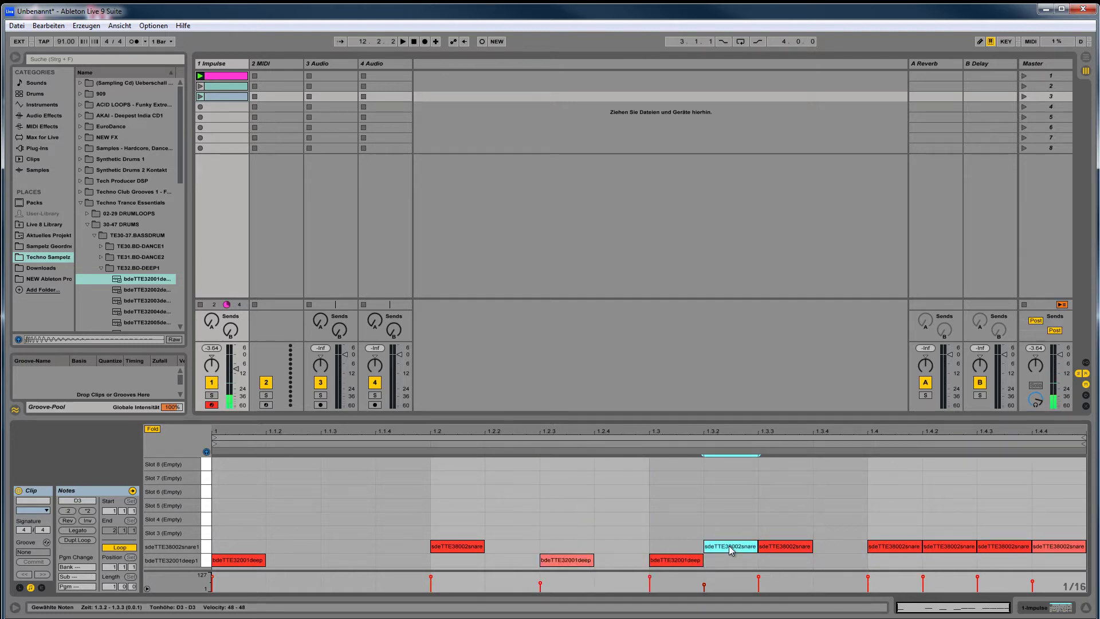
{"action": "double_click", "coordinate": [844, 546]}
{"action": "left_click_drag", "start_coordinate": [814, 577], "coordinate": [814, 585]}
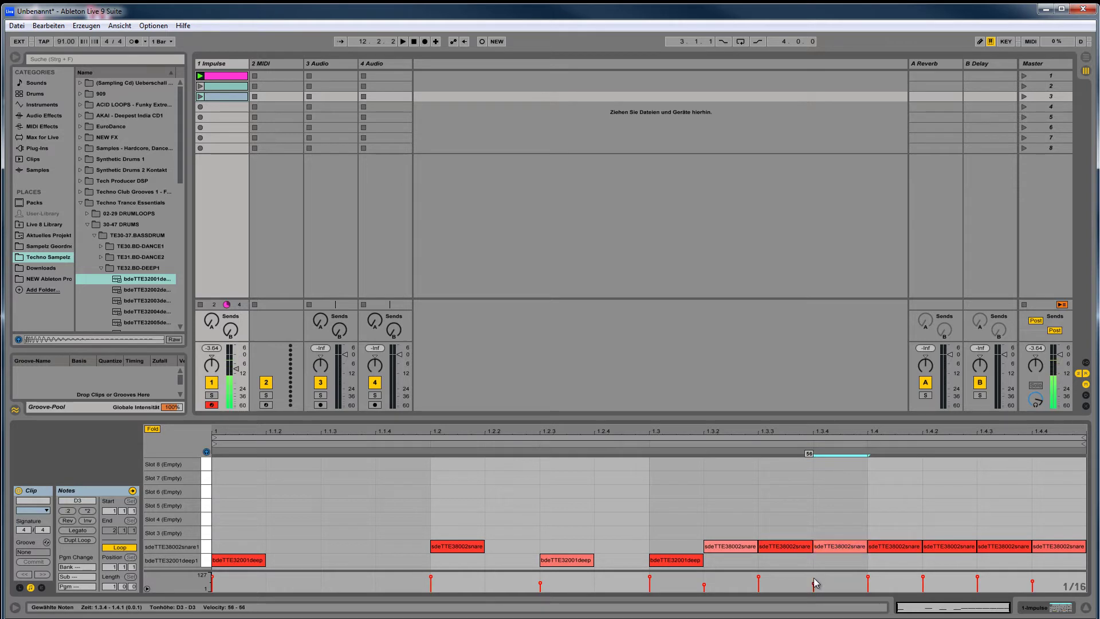
{"action": "left_click_drag", "start_coordinate": [924, 577], "coordinate": [923, 585]}
Launch the Impulse track's three drum clips in alternation, returning to the first clip between the variations, to compare the patterns.
{"action": "left_click", "coordinate": [201, 76]}
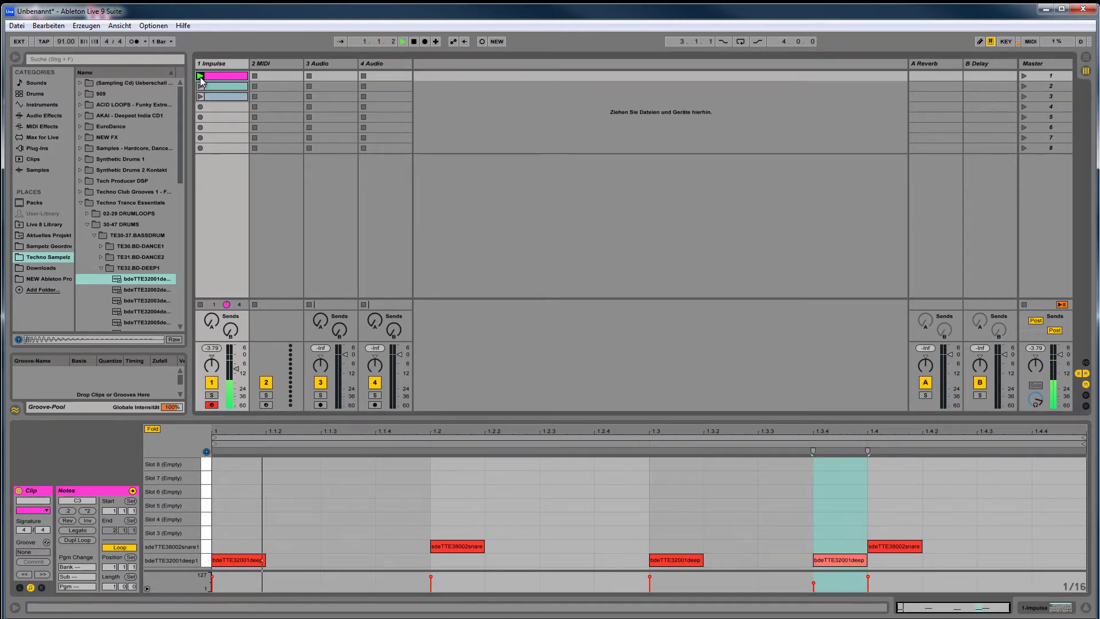
{"action": "left_click", "coordinate": [201, 86]}
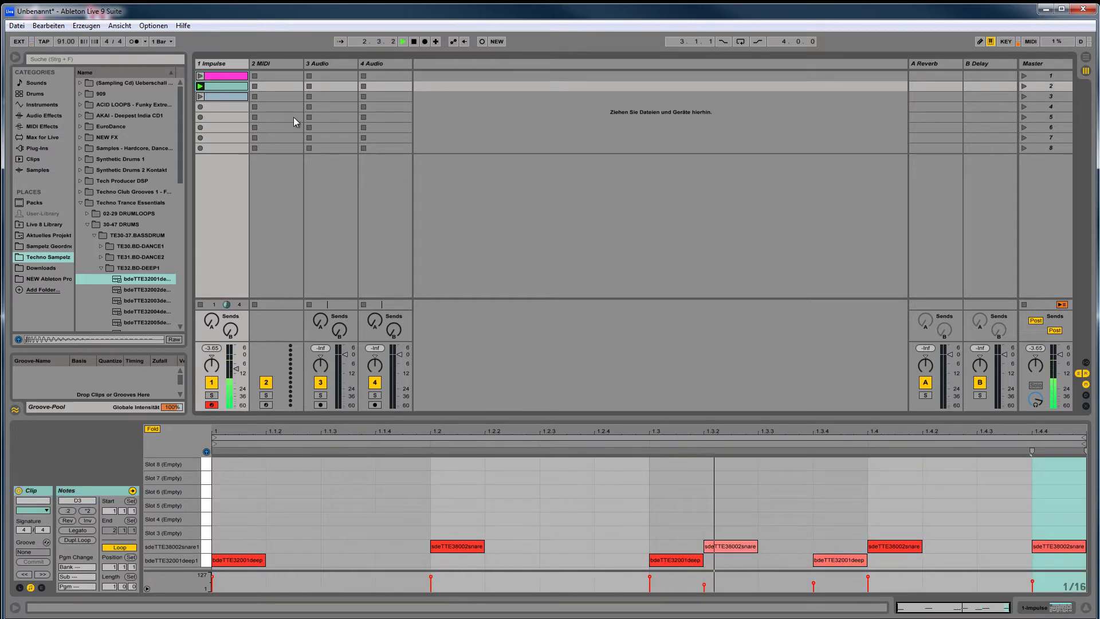
{"action": "left_click", "coordinate": [200, 78]}
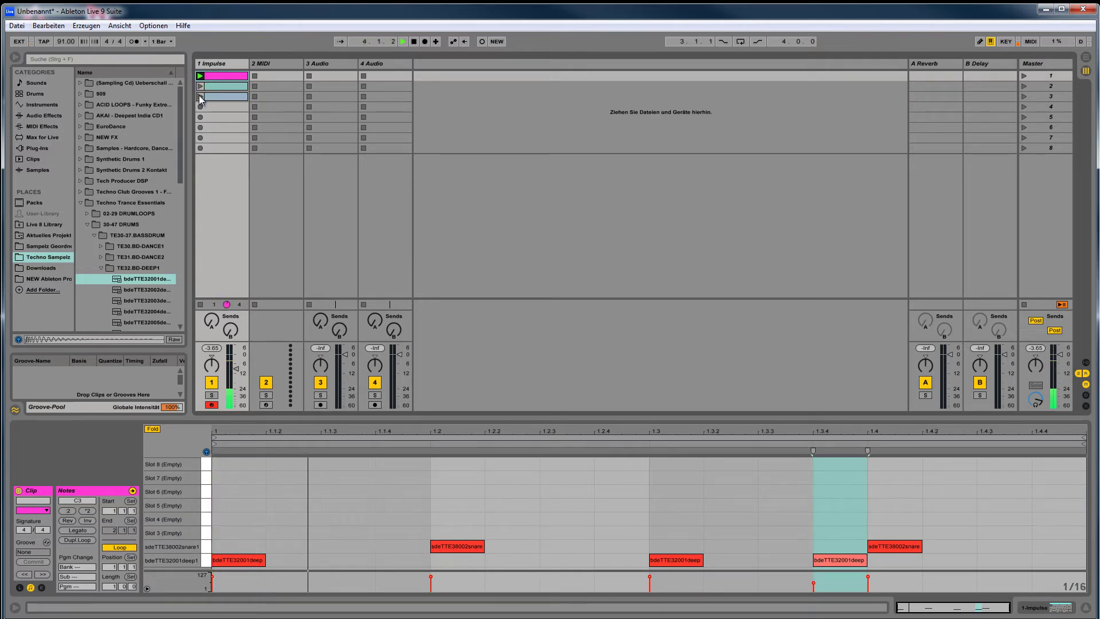
{"action": "left_click", "coordinate": [199, 96]}
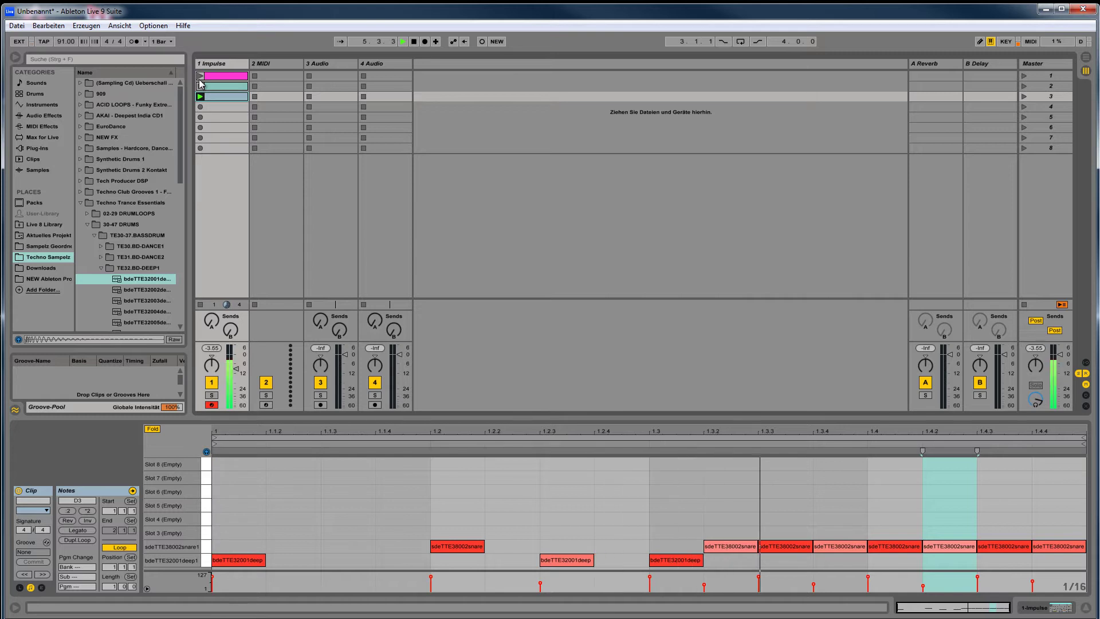
{"action": "left_click", "coordinate": [200, 79]}
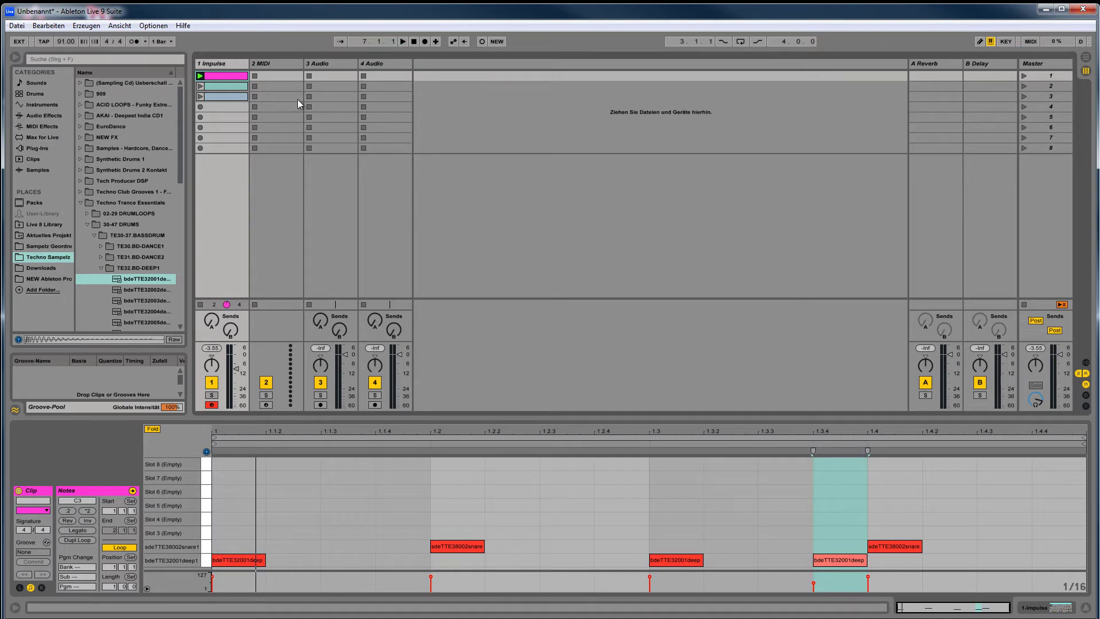
Browse the Hip Hop Sampelz folder down to celebrate, check its licks&samples and drumsamples subfolders, and preview perc01celebrate.wav.
{"action": "left_click", "coordinate": [327, 75]}
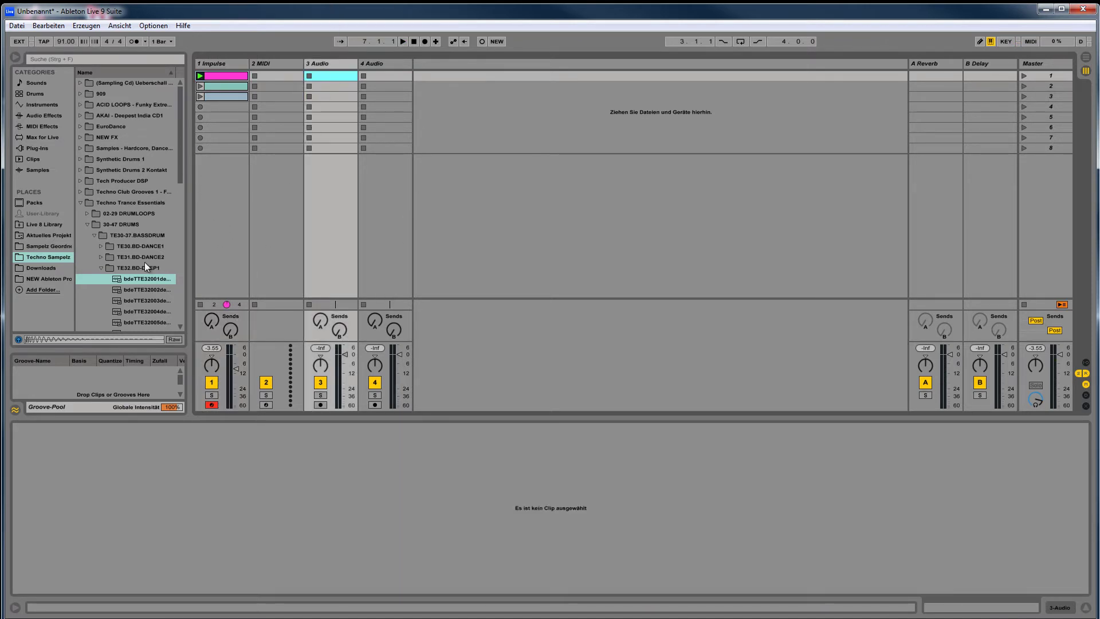
{"action": "left_click", "coordinate": [51, 246]}
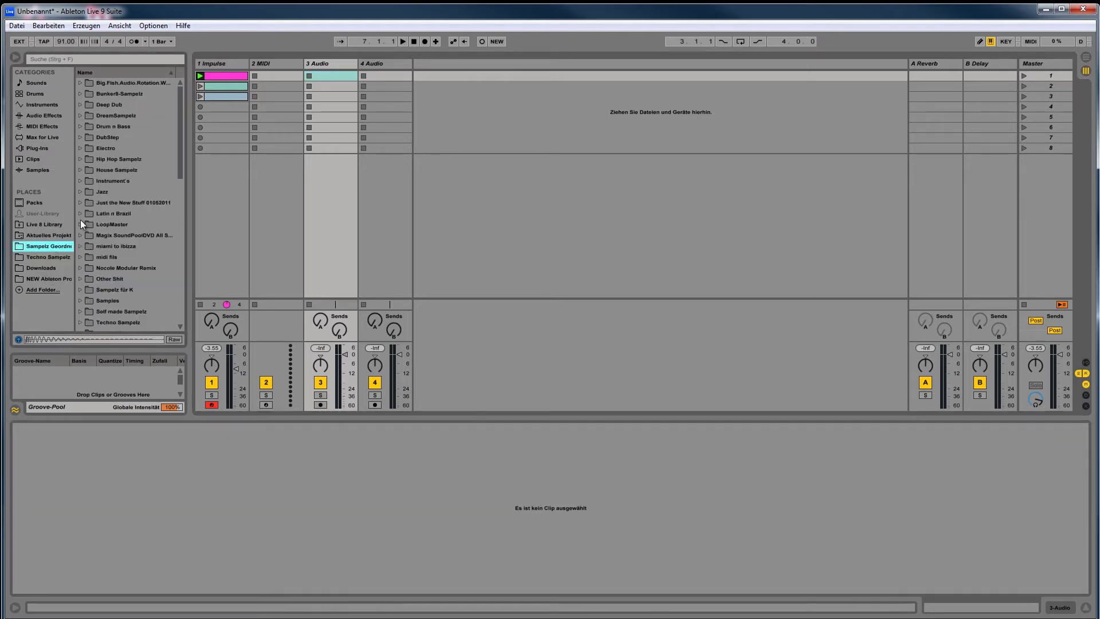
{"action": "left_click", "coordinate": [80, 159]}
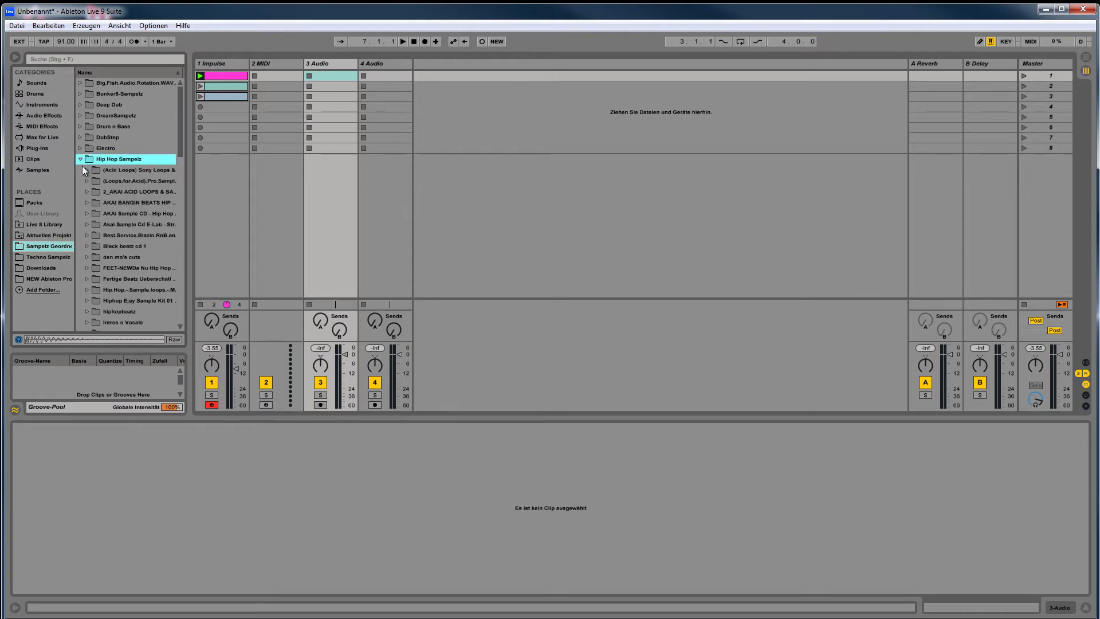
{"action": "left_click", "coordinate": [87, 181]}
{"action": "left_click", "coordinate": [94, 203]}
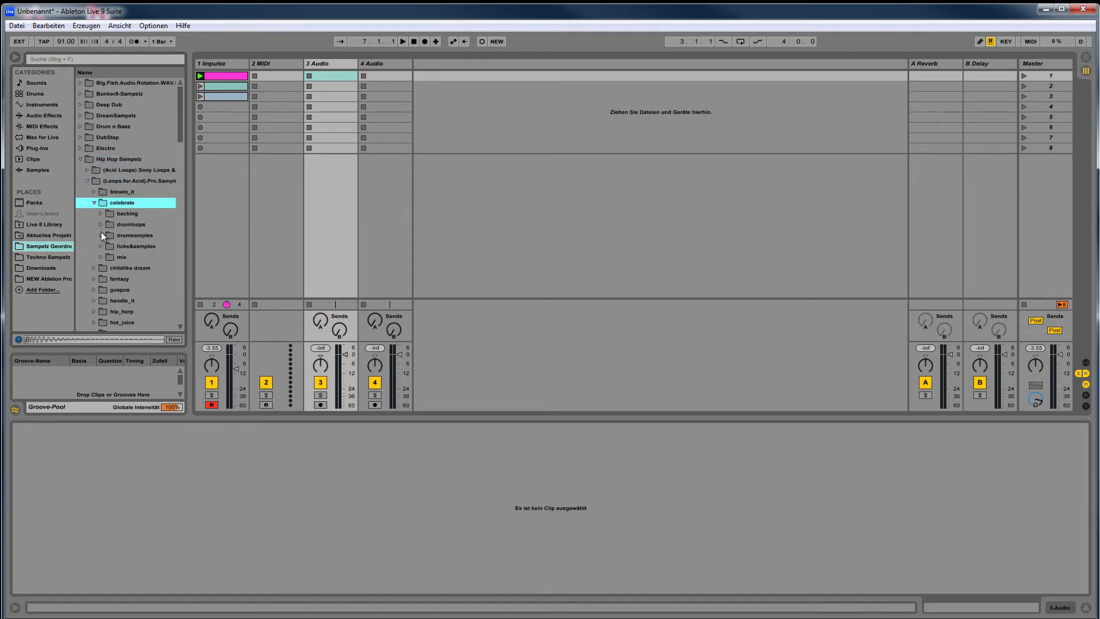
{"action": "left_click", "coordinate": [101, 246]}
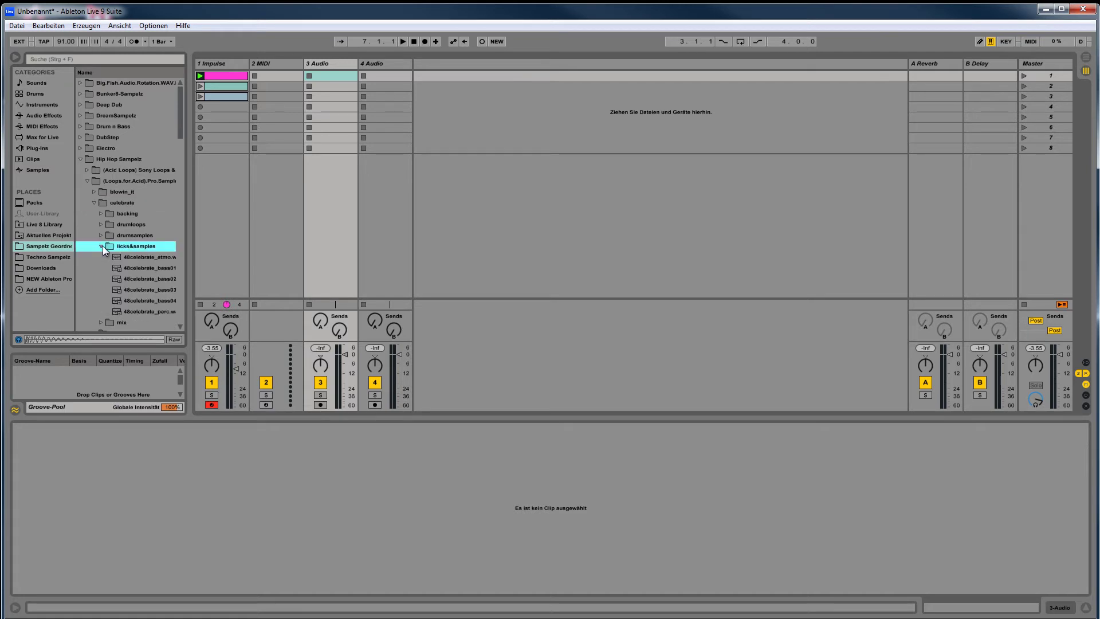
{"action": "left_click", "coordinate": [101, 235]}
{"action": "left_click", "coordinate": [130, 259]}
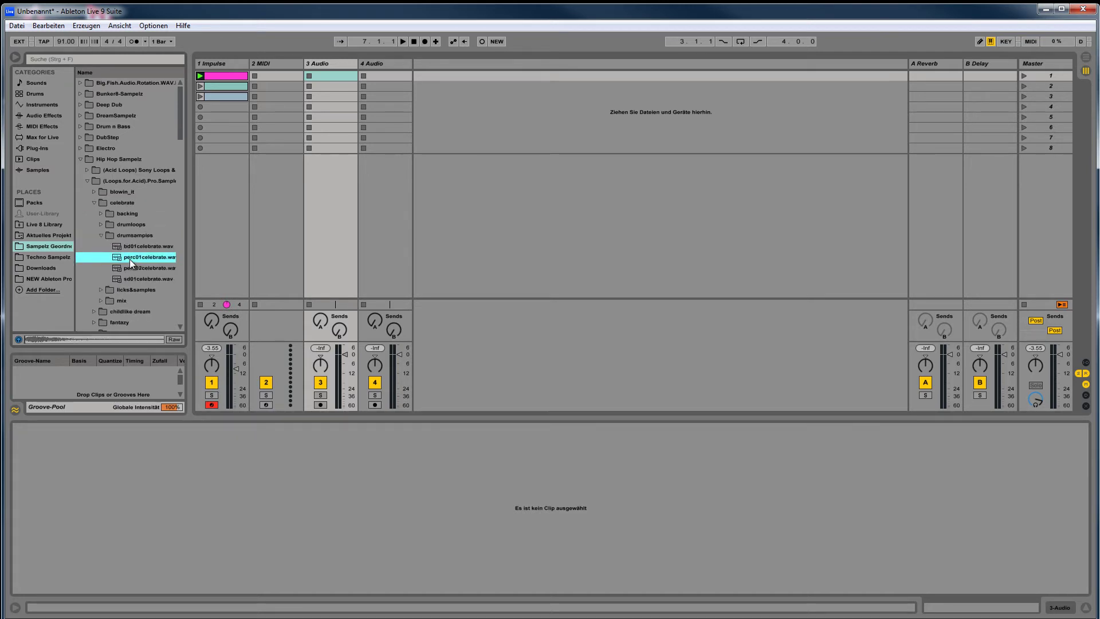
Load 48celebrate_backing03.wav from the backing folder into the first slot of 3 Audio, and play it at a lower track volume.
{"action": "left_click", "coordinate": [102, 215]}
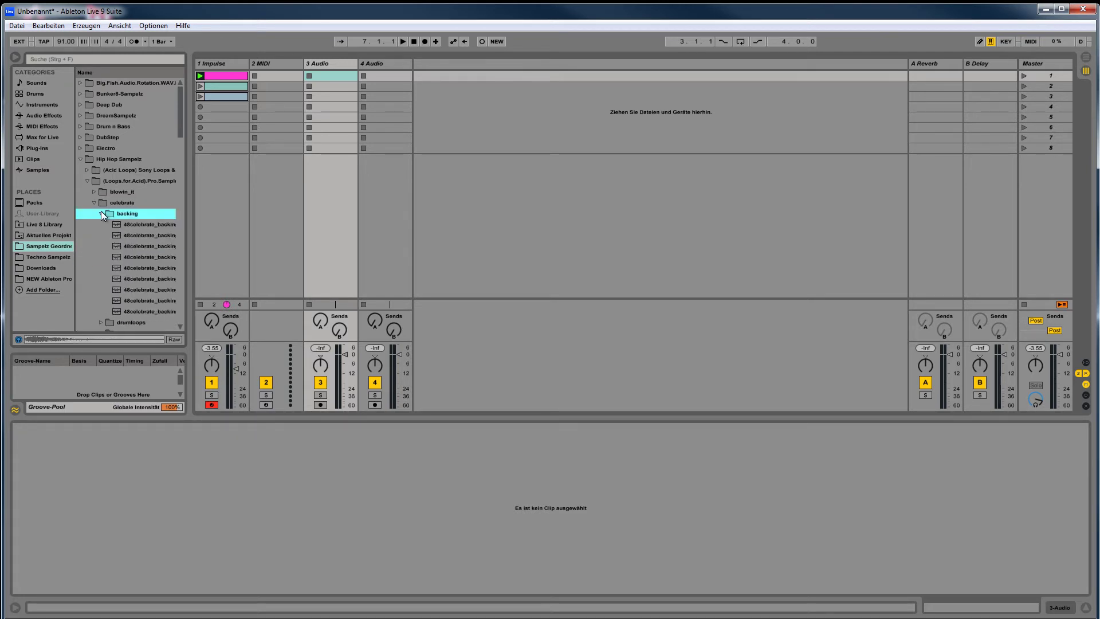
{"action": "left_click", "coordinate": [146, 247]}
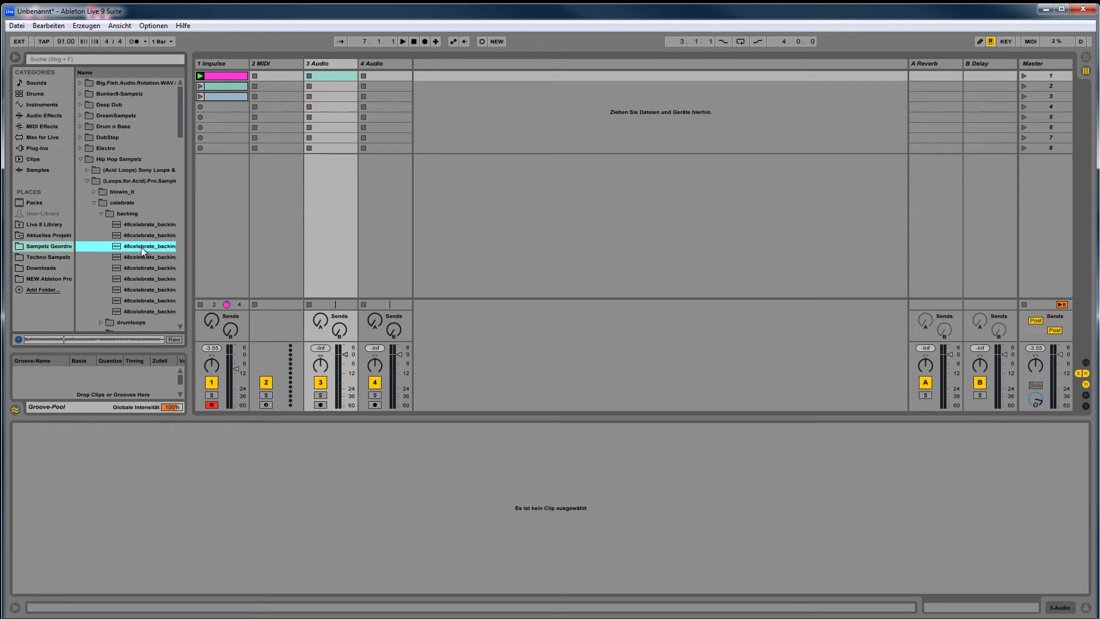
{"action": "left_click_drag", "start_coordinate": [141, 246], "coordinate": [319, 75]}
{"action": "left_click", "coordinate": [310, 76]}
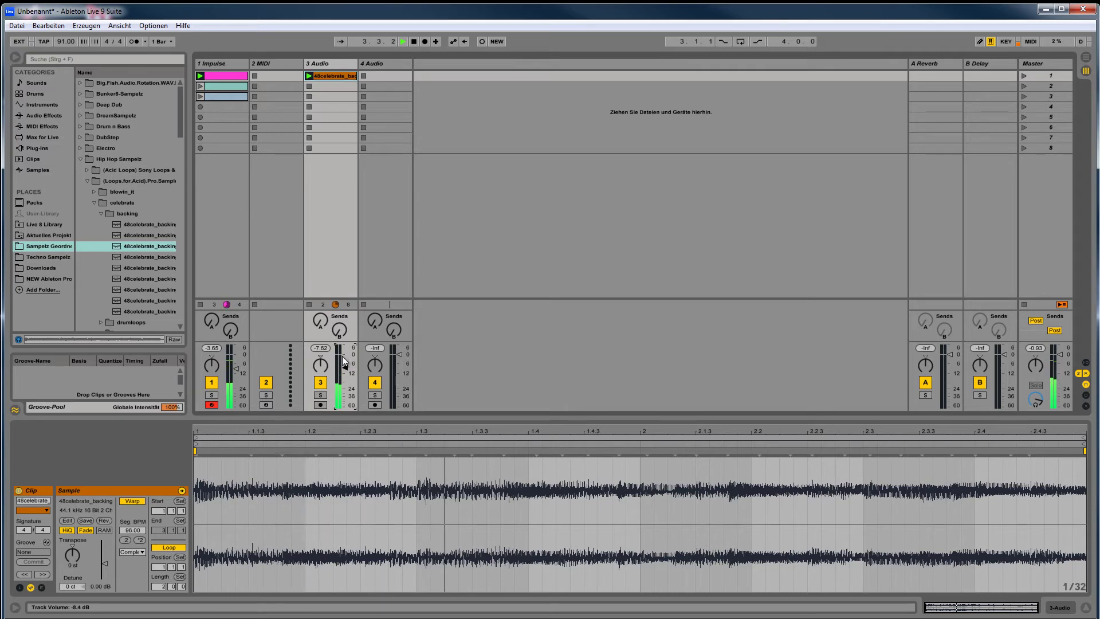
{"action": "left_click_drag", "start_coordinate": [352, 360], "coordinate": [352, 377]}
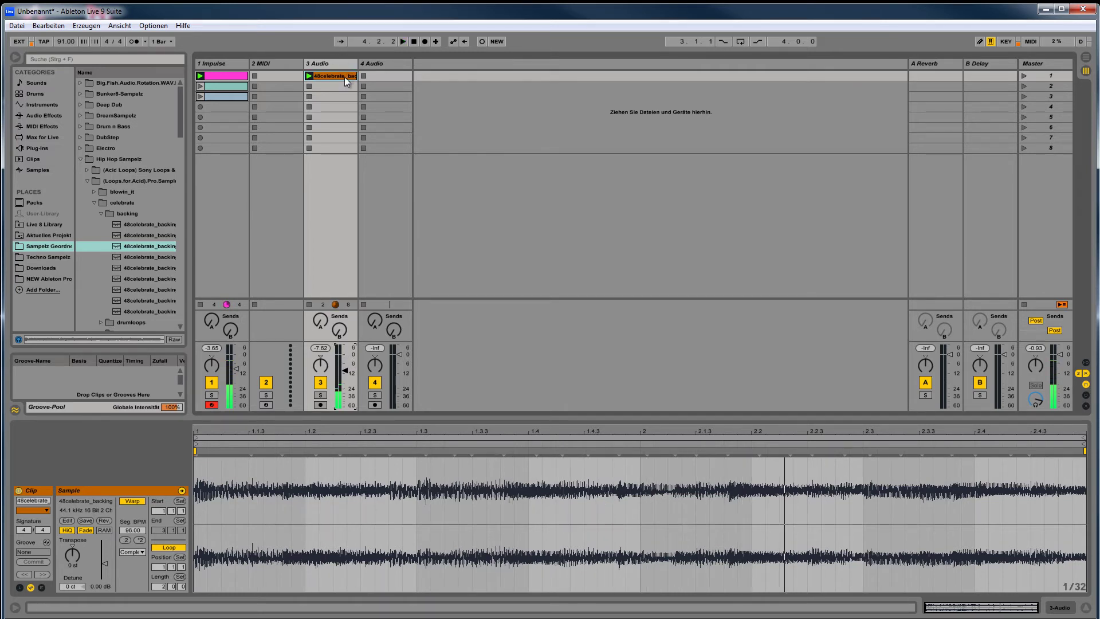
Move the backing clip to the second slot of 3 Audio and stop that track's playback.
{"action": "left_click_drag", "start_coordinate": [338, 76], "coordinate": [339, 86]}
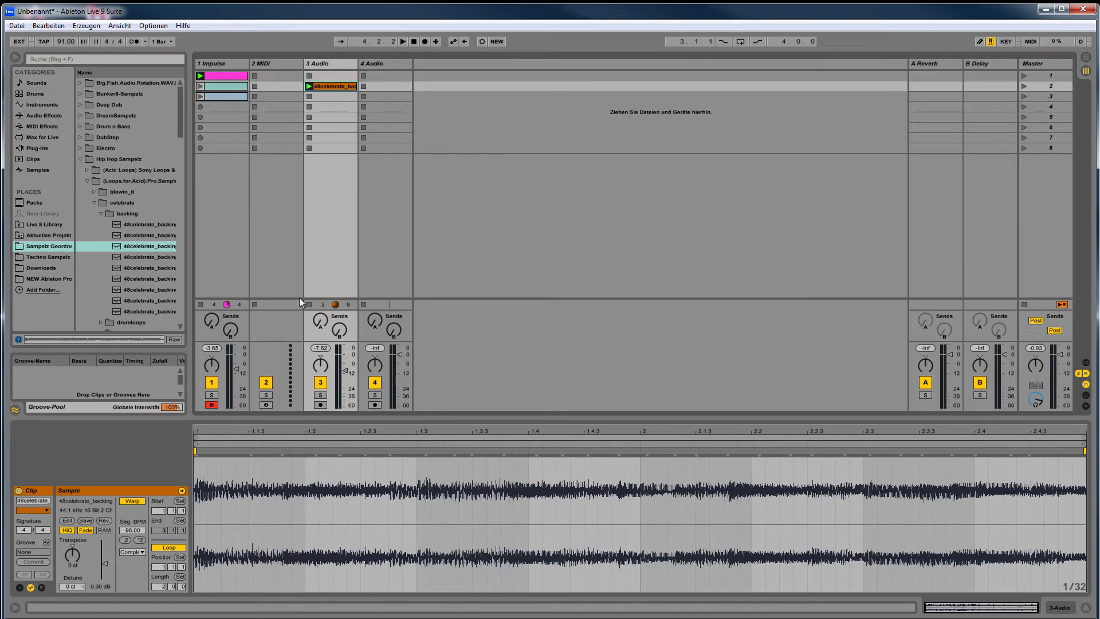
{"action": "left_click", "coordinate": [388, 77]}
{"action": "left_click", "coordinate": [310, 76]}
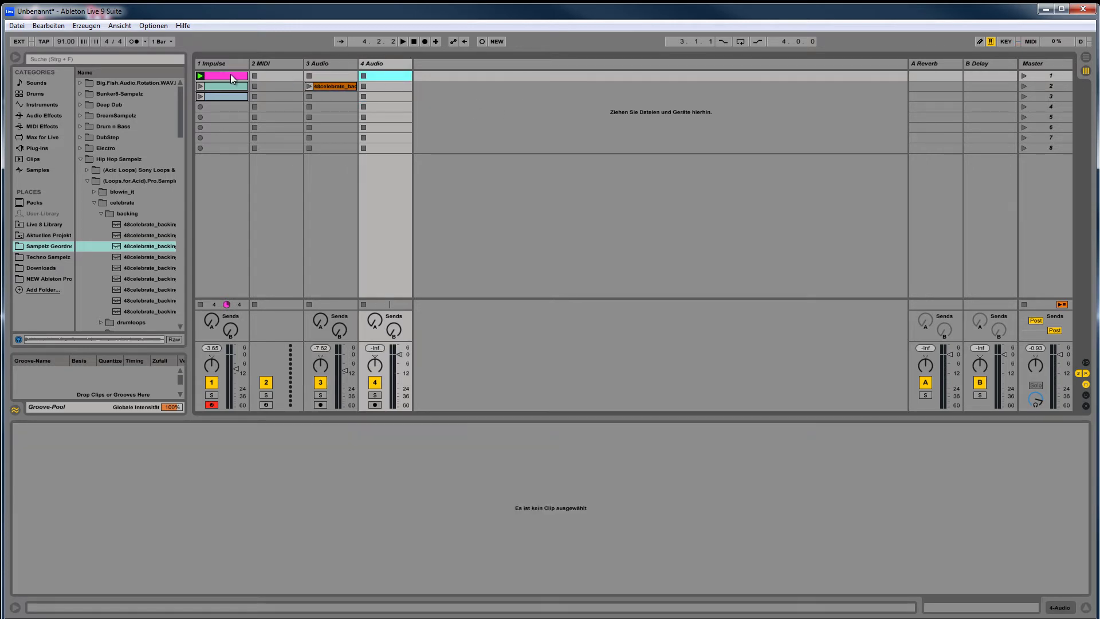
Inspect the Impulse track's first and third clips, and launch scene 1 followed by scene 2.
{"action": "left_click", "coordinate": [232, 79]}
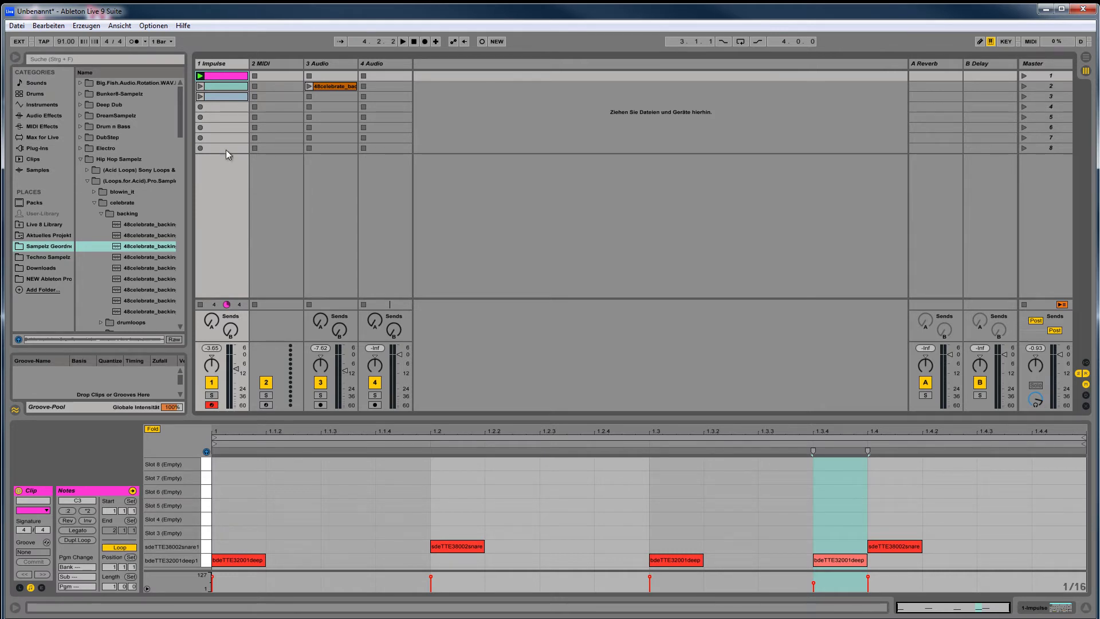
{"action": "left_click", "coordinate": [235, 97]}
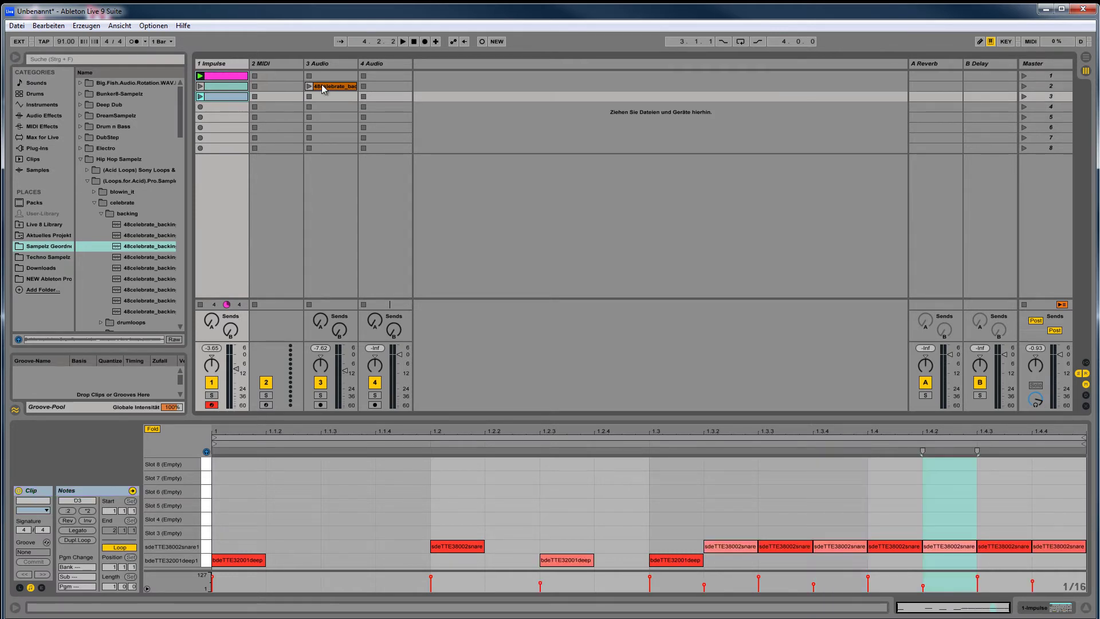
{"action": "left_click", "coordinate": [1043, 77]}
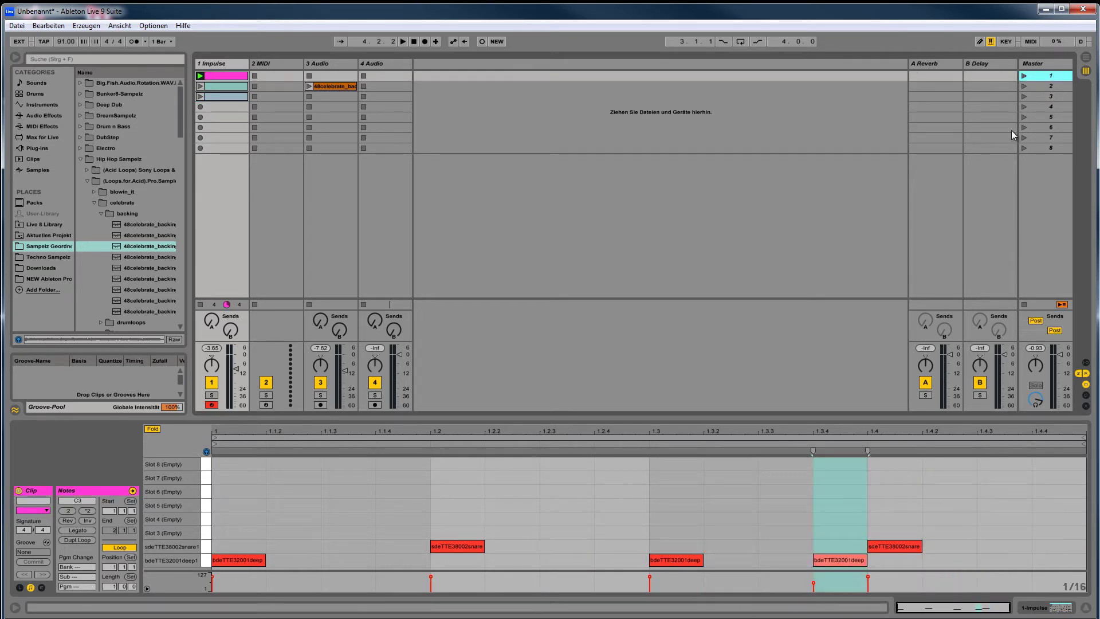
{"action": "left_click", "coordinate": [1024, 77]}
{"action": "left_click", "coordinate": [1024, 87]}
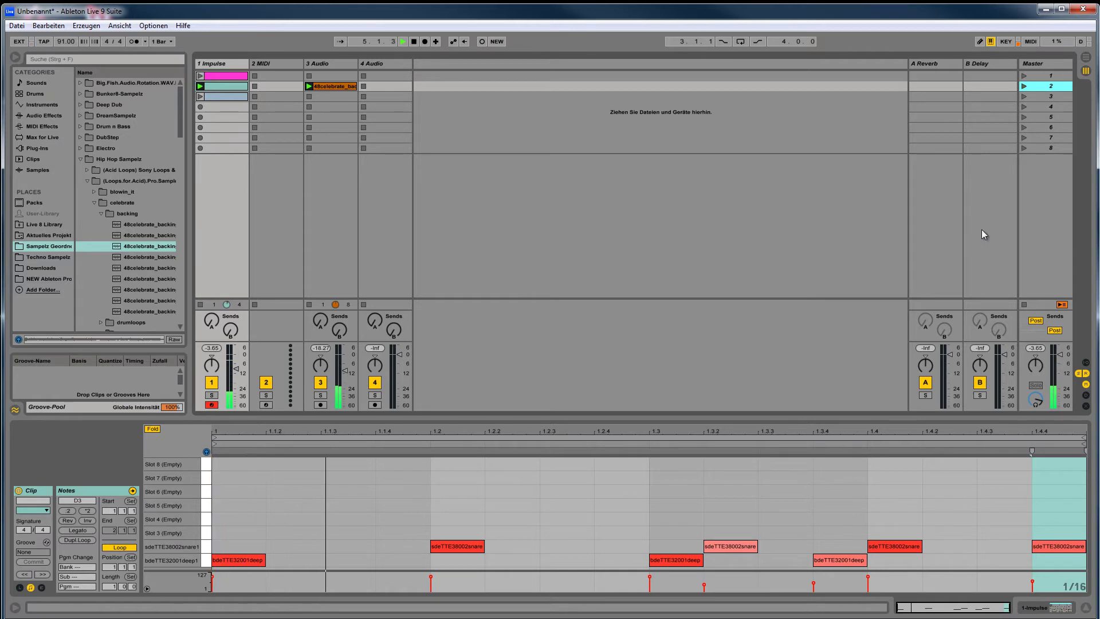
Duplicate the backing clip into the third slot of 3 Audio, with the copy's loop shortened to one bar and its colour set to light orange.
{"action": "left_click", "coordinate": [332, 87]}
{"action": "key", "text": "ctrl+d"}
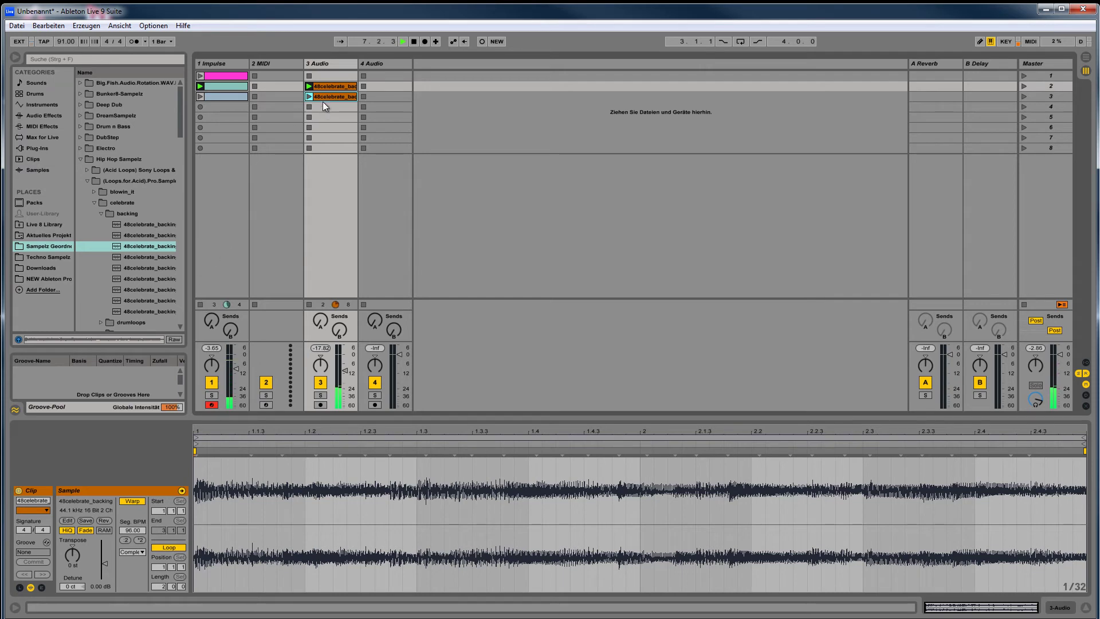
{"action": "left_click", "coordinate": [329, 98]}
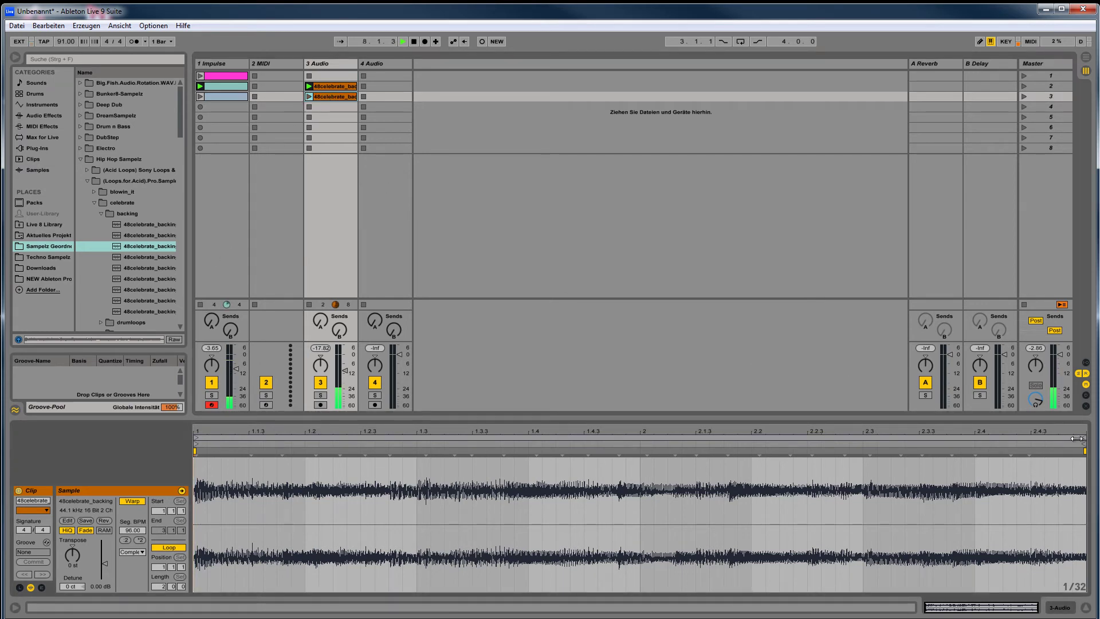
{"action": "left_click_drag", "start_coordinate": [1077, 439], "coordinate": [636, 455]}
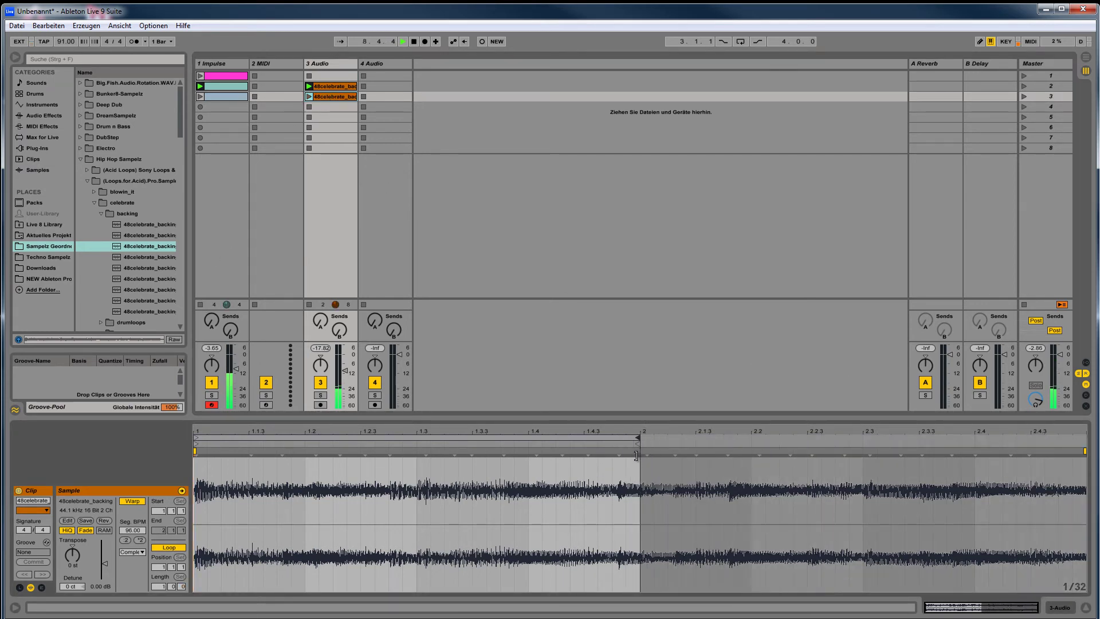
{"action": "left_click", "coordinate": [35, 510]}
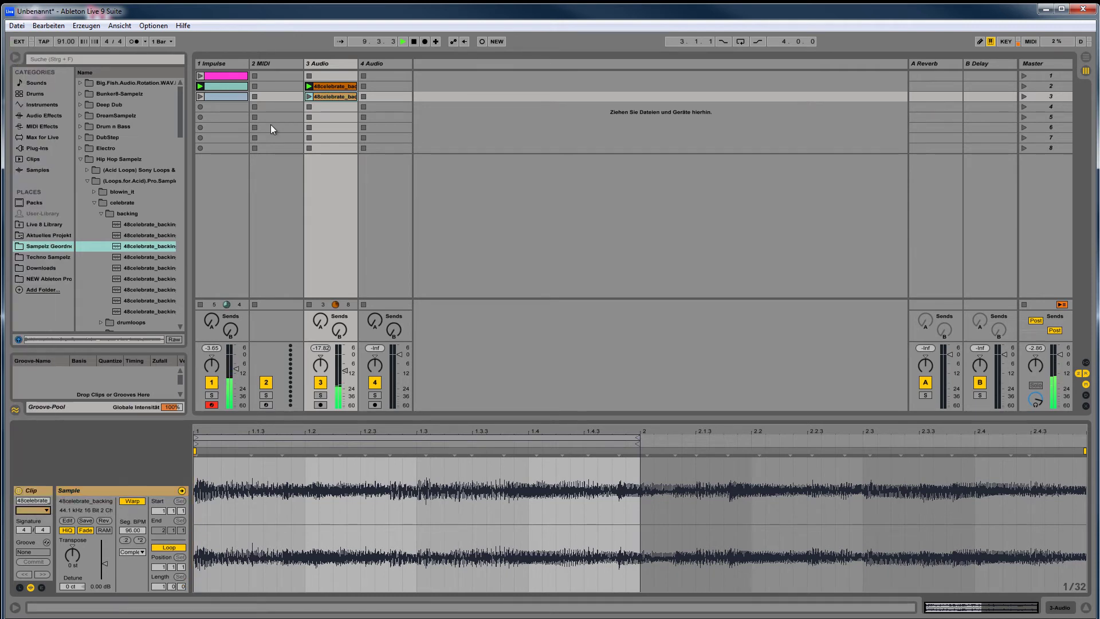
Launch scene 3 and return to scene 2 to compare them, ending with 3 Audio stopped.
{"action": "left_click", "coordinate": [1022, 97]}
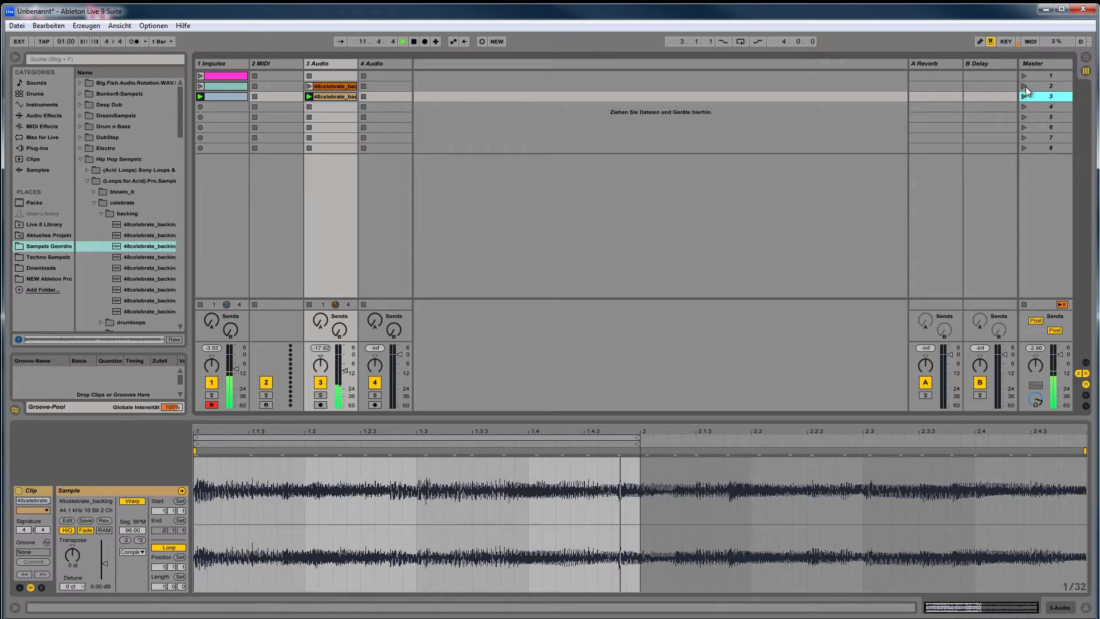
{"action": "left_click", "coordinate": [1024, 86]}
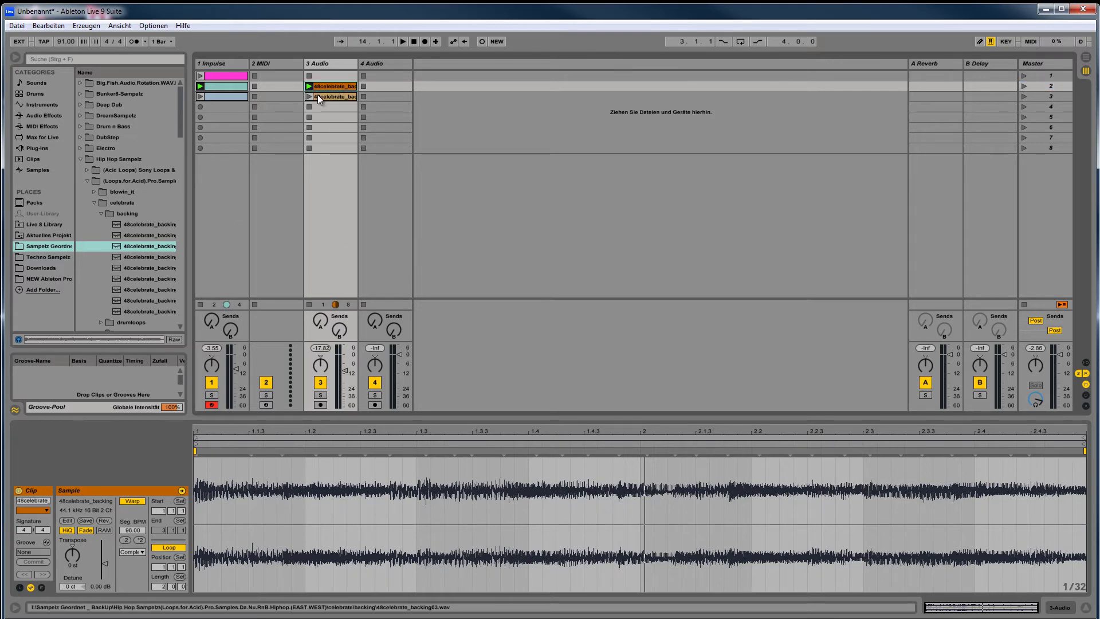
{"action": "left_click", "coordinate": [311, 77]}
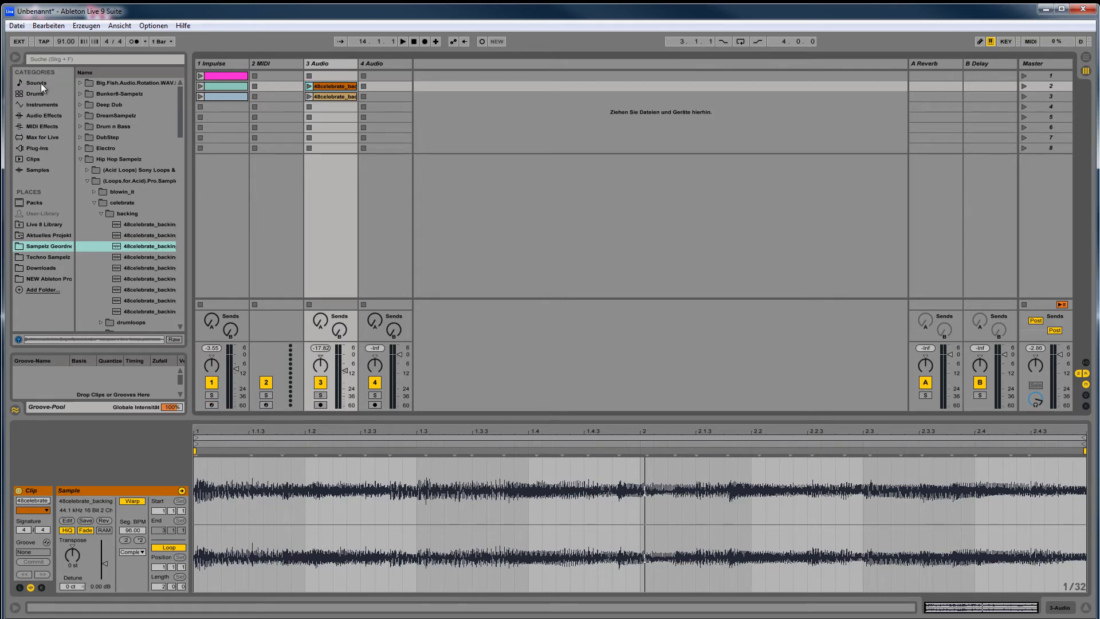
Hide the browser and play the backing clip in 3 Audio's second slot while raising the track's volume.
{"action": "left_click", "coordinate": [16, 58]}
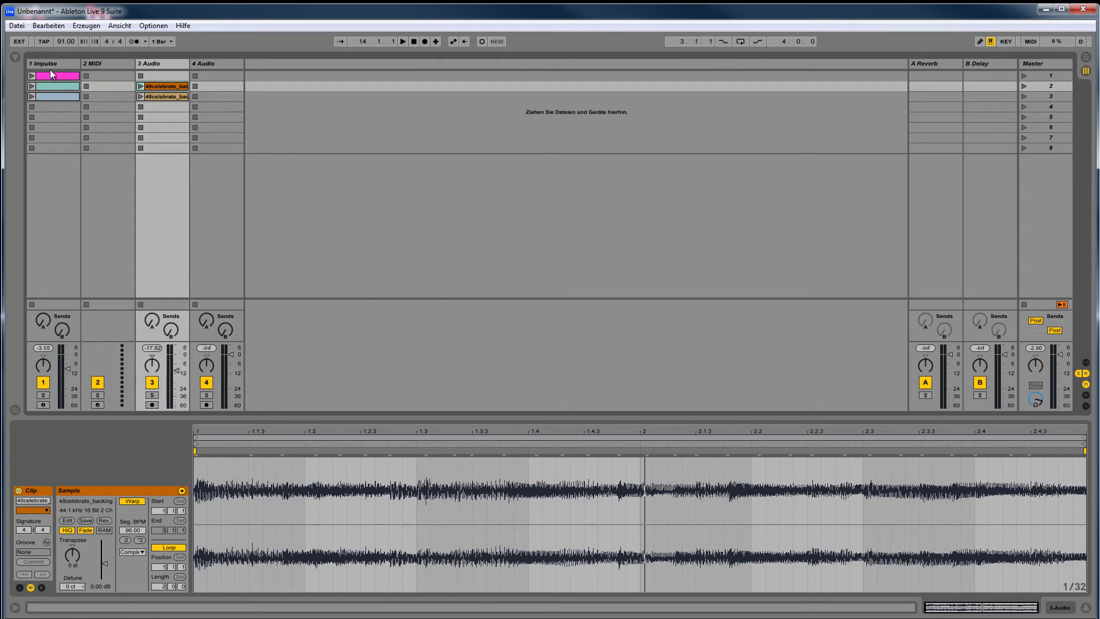
{"action": "left_click", "coordinate": [142, 85]}
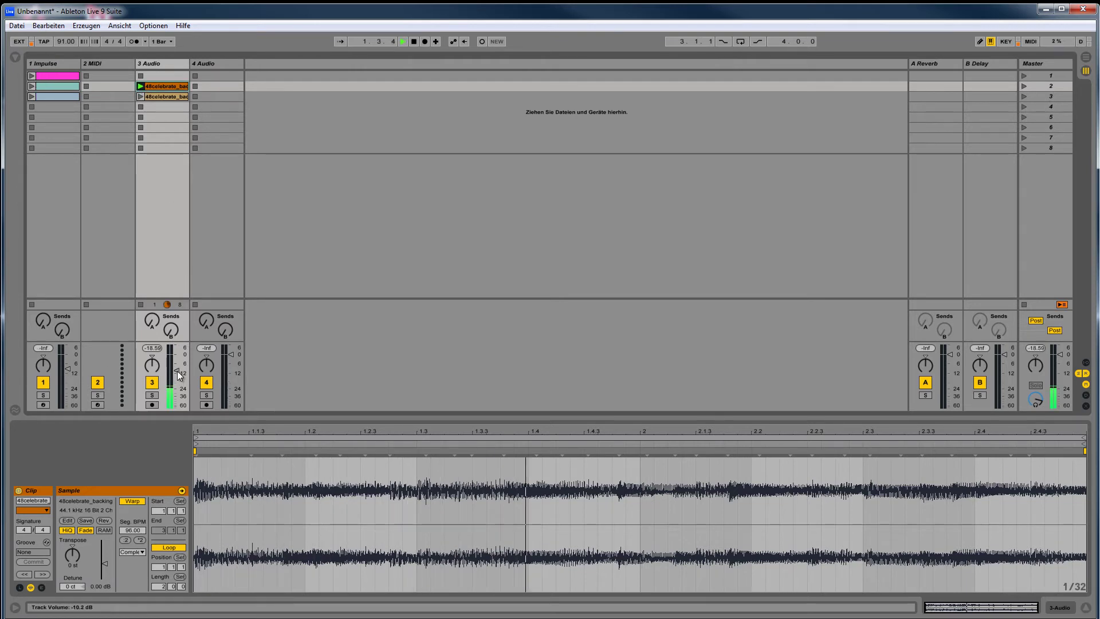
{"action": "left_click_drag", "start_coordinate": [177, 370], "coordinate": [175, 363]}
{"action": "left_click_drag", "start_coordinate": [174, 363], "coordinate": [173, 362]}
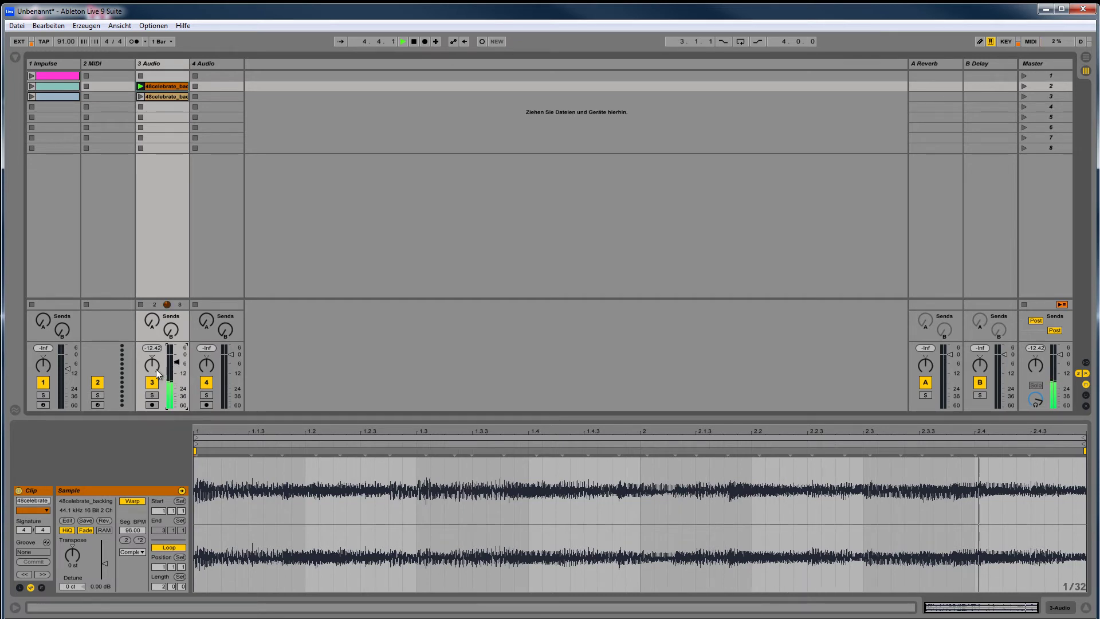
Try out 3 Audio's pan control, and mute and unmute the track twice.
{"action": "left_click_drag", "start_coordinate": [152, 367], "coordinate": [152, 369]}
{"action": "left_click", "coordinate": [152, 382]}
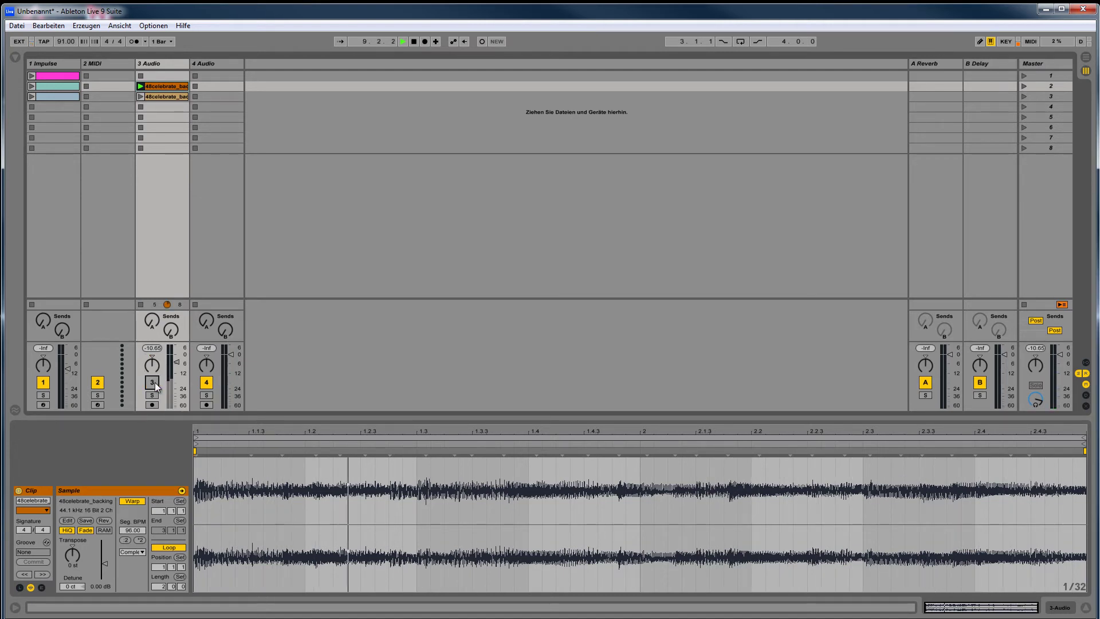
{"action": "left_click", "coordinate": [155, 383]}
{"action": "left_click", "coordinate": [156, 385]}
{"action": "left_click", "coordinate": [153, 382]}
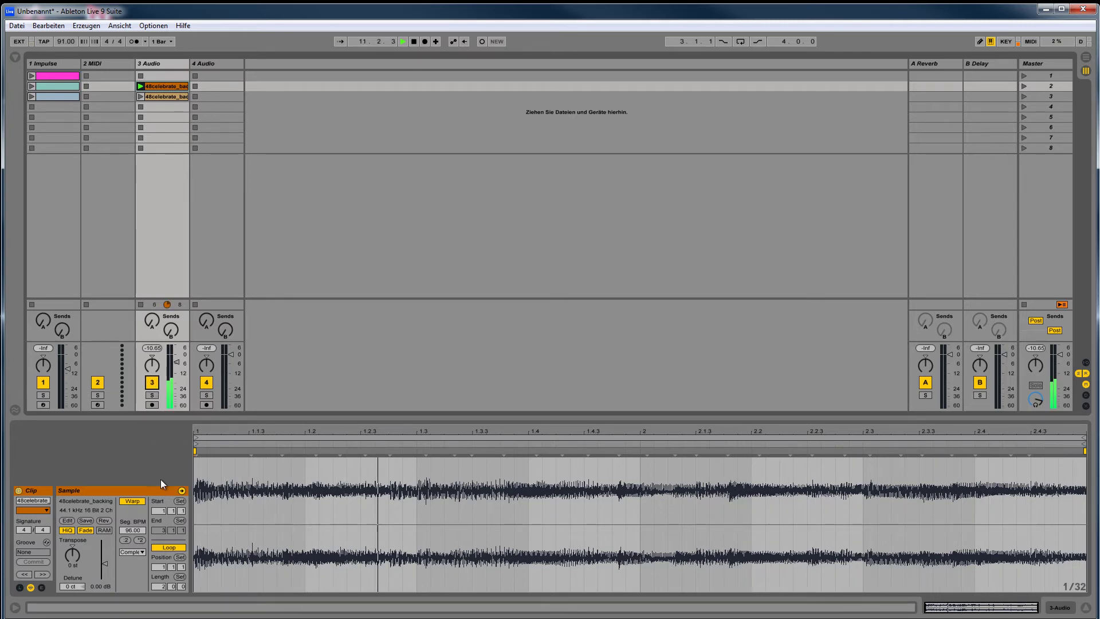
Try soloing and unsoloing 3 Audio, and launch the first drum clip of 1 Impulse to hear the solo against it.
{"action": "left_click", "coordinate": [152, 395]}
{"action": "left_click", "coordinate": [152, 394]}
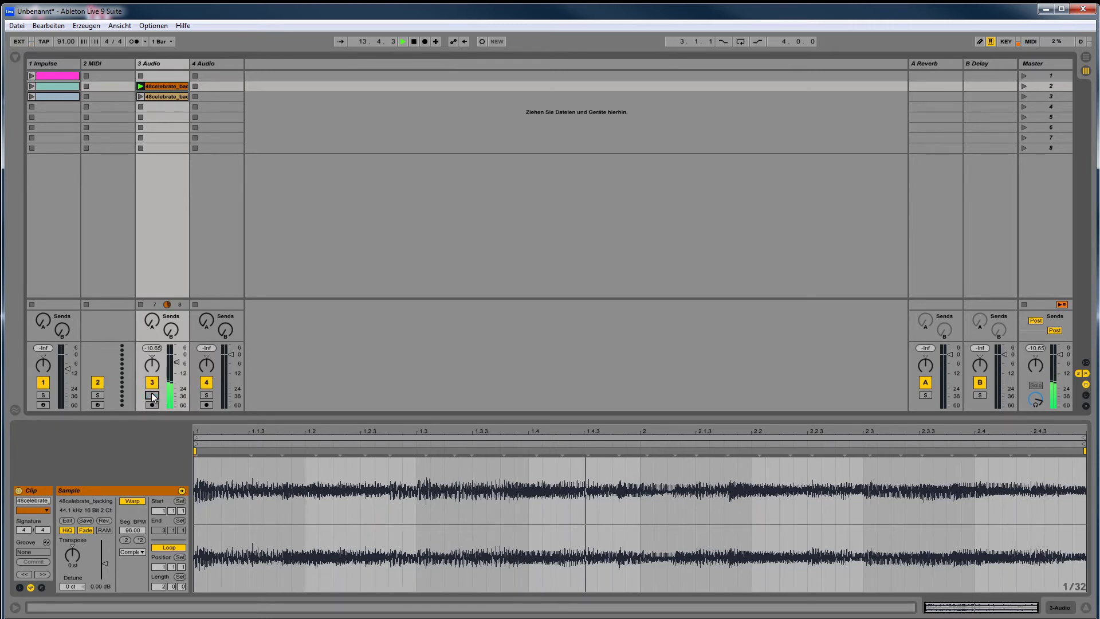
{"action": "left_click", "coordinate": [32, 75]}
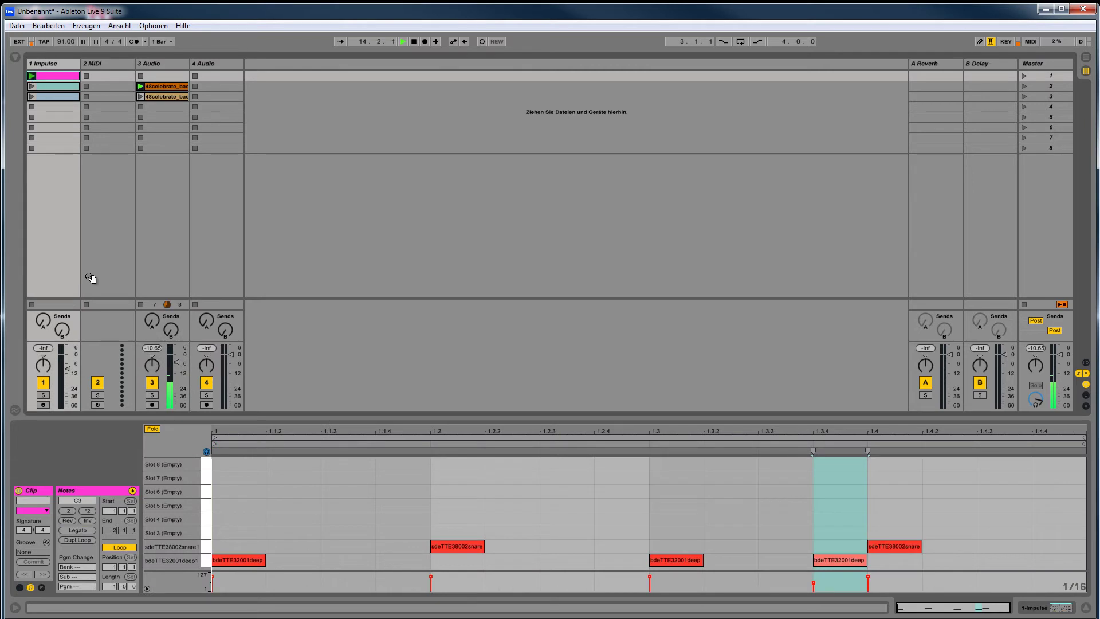
{"action": "left_click", "coordinate": [153, 395]}
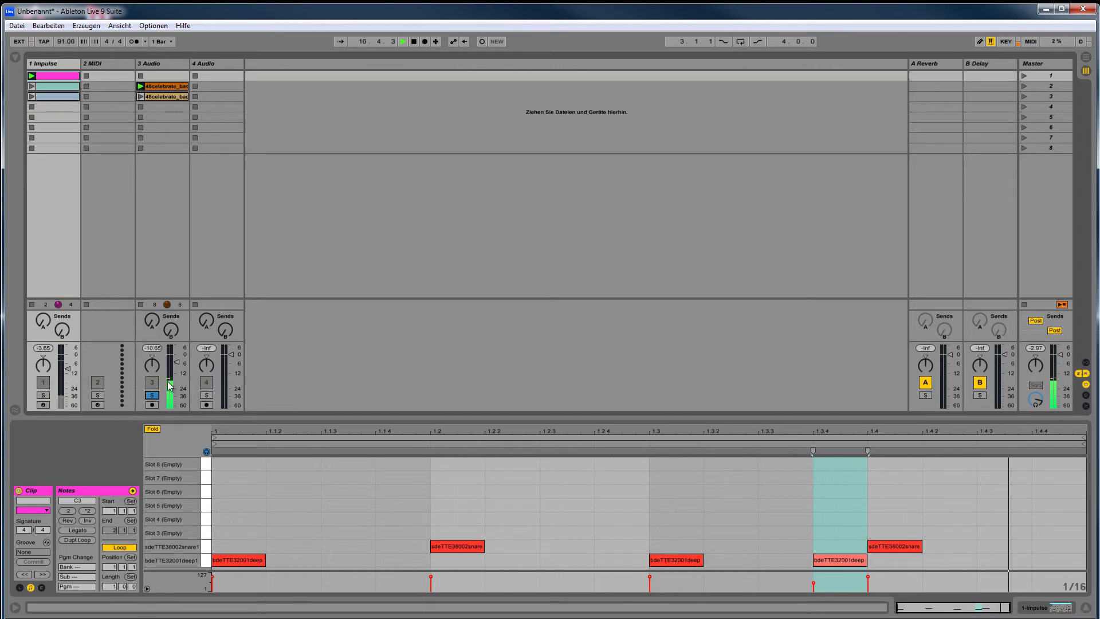
{"action": "left_click", "coordinate": [152, 395]}
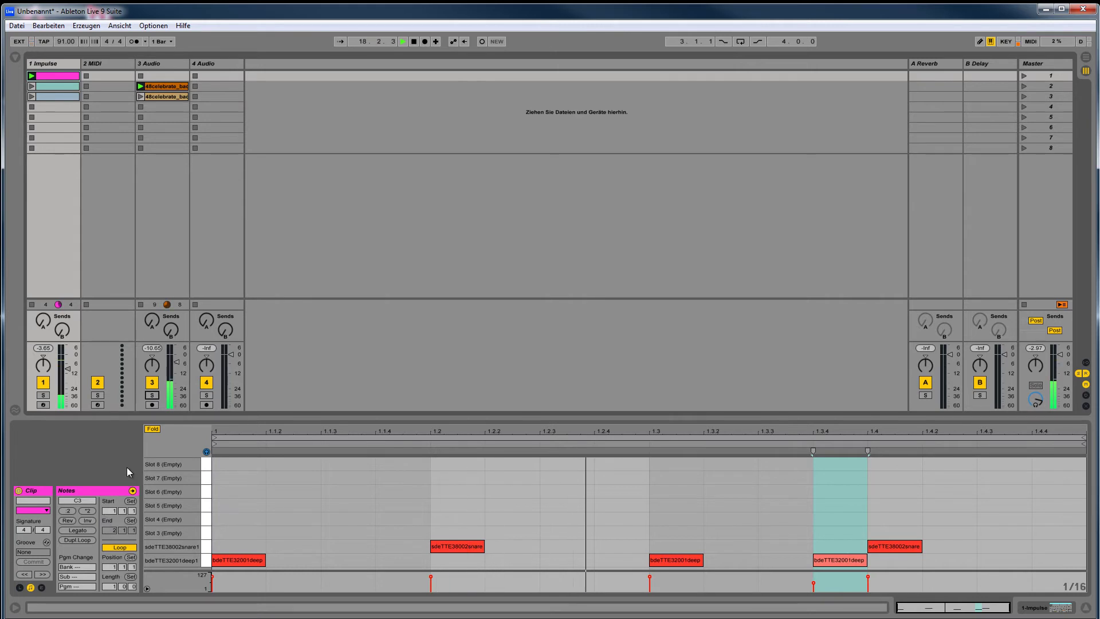
Solo 3 Audio and 1 Impulse in turn, solo them together along with 4 Audio, and clear all solos.
{"action": "left_click", "coordinate": [152, 395]}
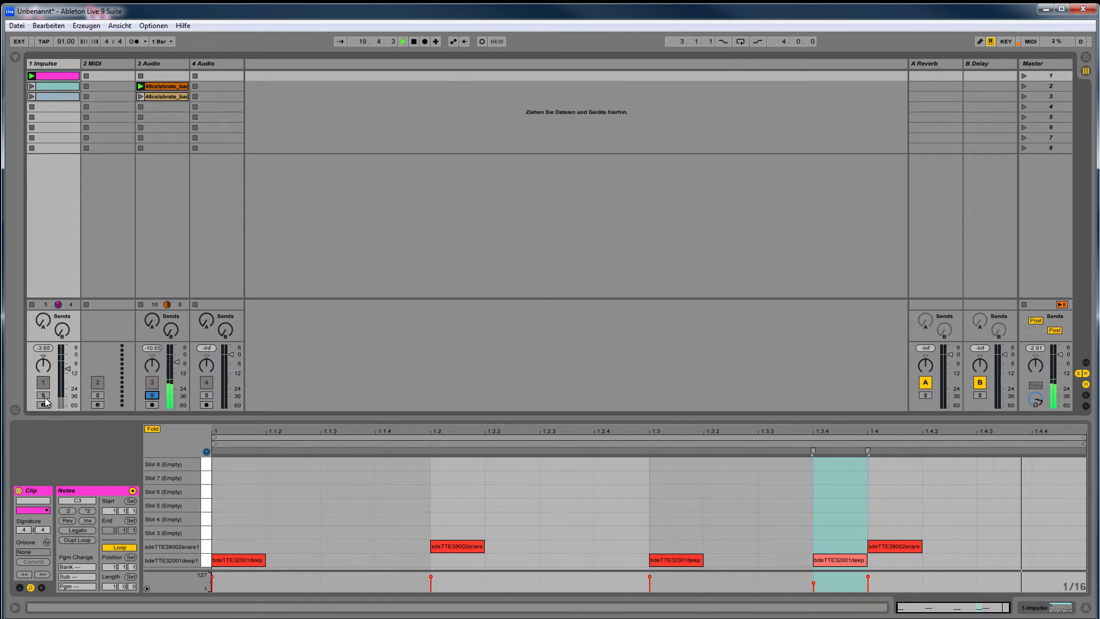
{"action": "left_click", "coordinate": [43, 395]}
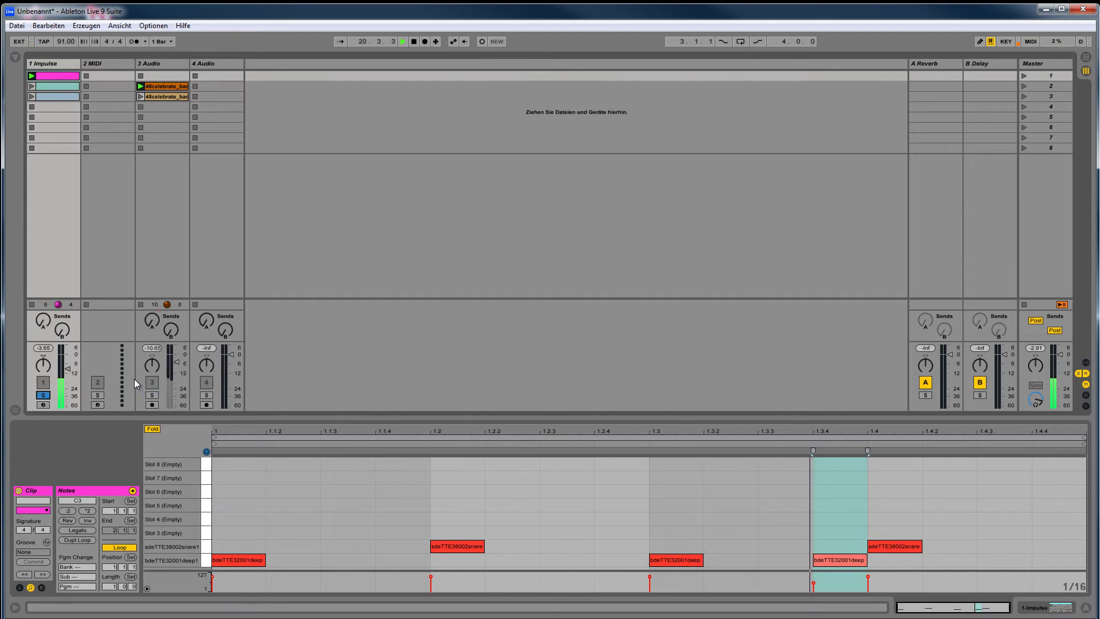
{"action": "left_click", "coordinate": [153, 395]}
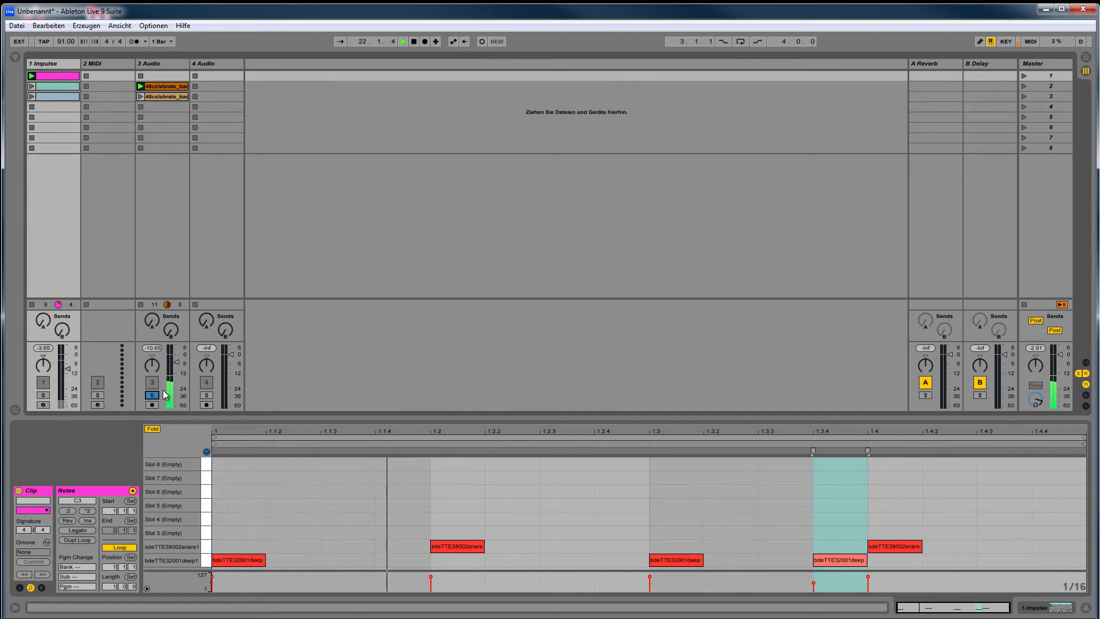
{"action": "left_click", "coordinate": [43, 395], "text": "ctrl"}
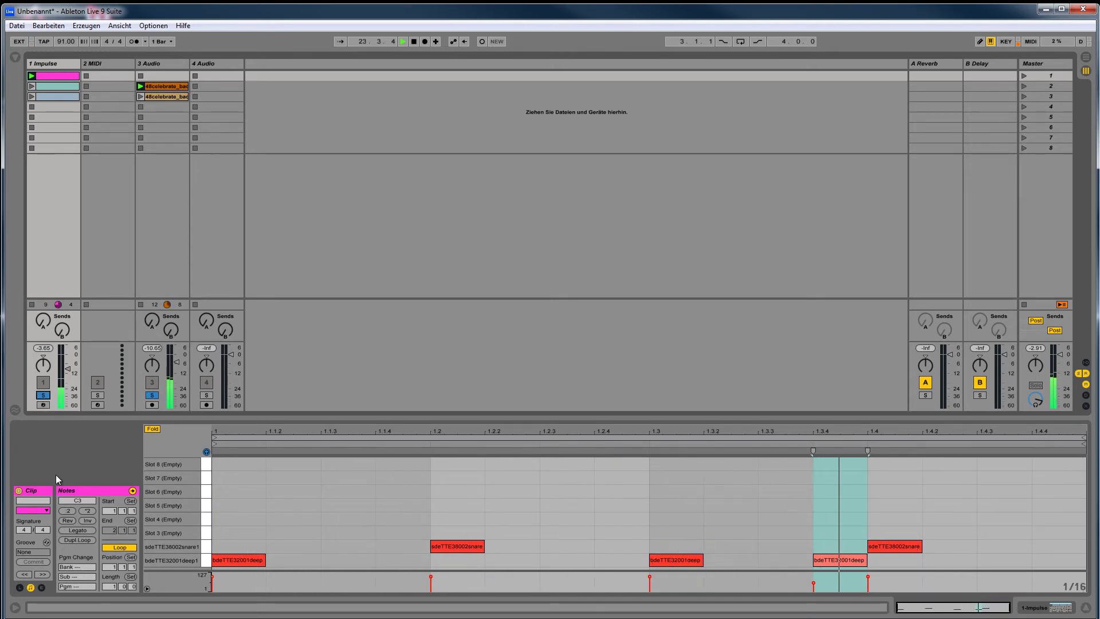
{"action": "left_click", "coordinate": [207, 396], "text": "ctrl"}
{"action": "left_click", "coordinate": [209, 396]}
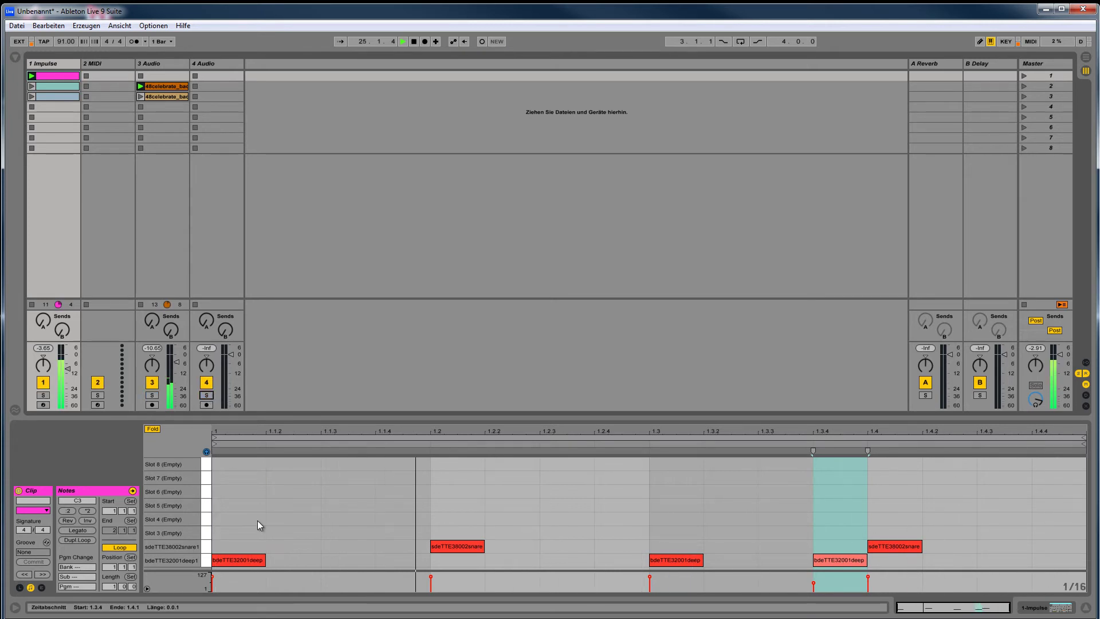
Try 3 Audio's record arm control, stop playback, and arm 1 Impulse for recording.
{"action": "left_click", "coordinate": [153, 406]}
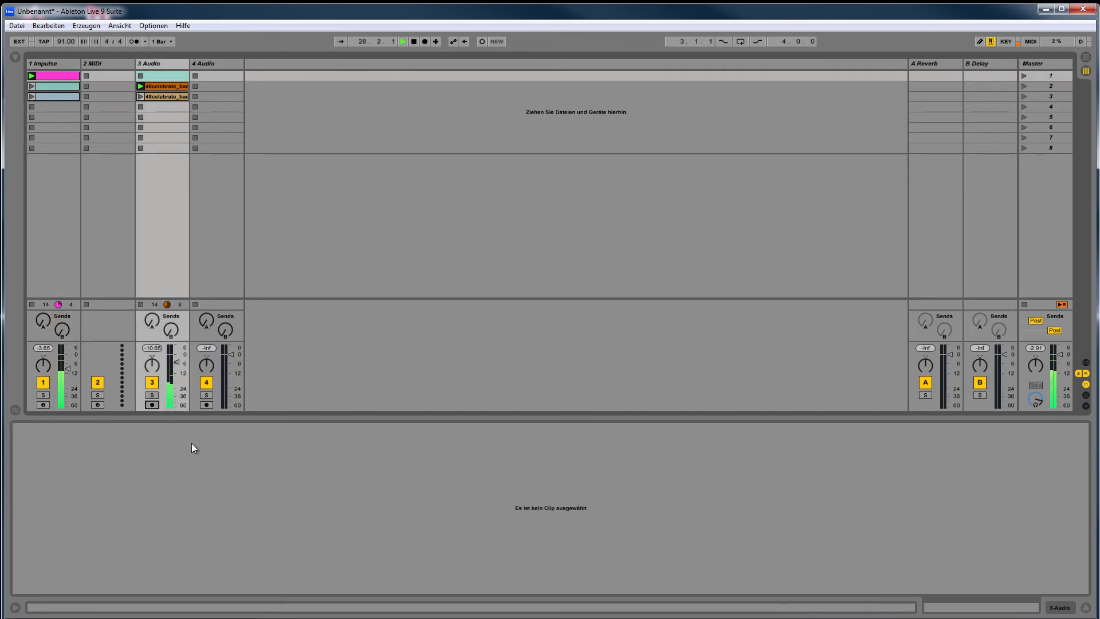
{"action": "key", "text": "space"}
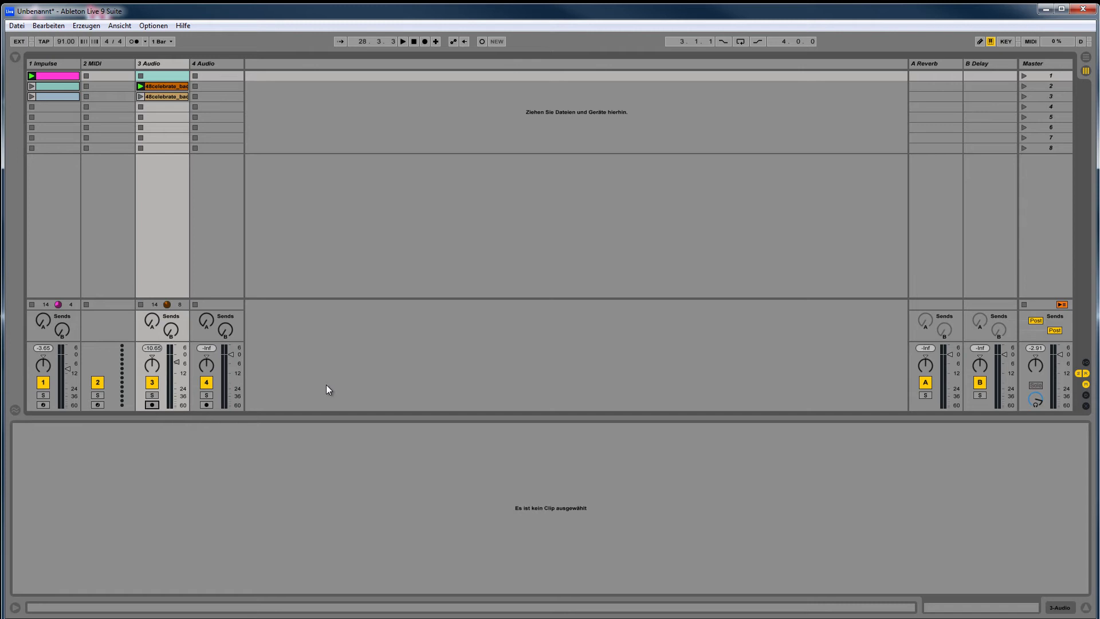
{"action": "left_click", "coordinate": [43, 404]}
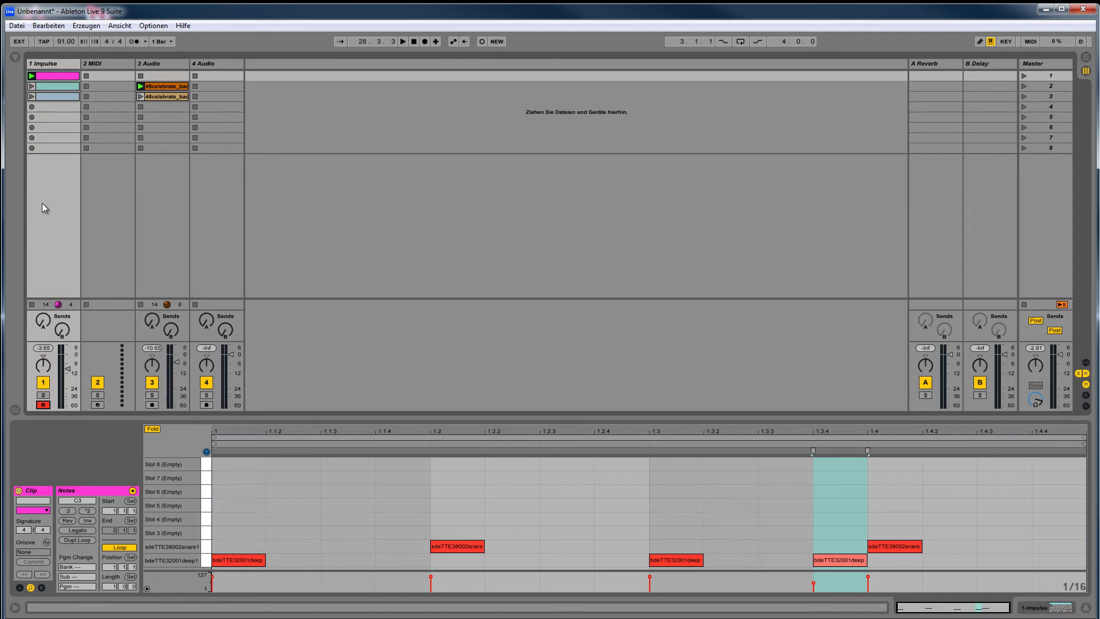
Play the Impulse drum sounds live on the armed track using the computer MIDI keyboard.
{"action": "key", "text": "a"}
{"action": "key", "text": "s"}
{"action": "key", "text": "d"}
{"action": "key", "text": "f"}
{"action": "key", "text": "s"}
{"action": "key", "text": "a"}
{"action": "key", "text": "s"}
{"action": "key", "text": "a"}
{"action": "key", "text": "k"}
{"action": "key", "text": "h"}
Show the Reverb device on the A Reverb return track.
{"action": "left_click", "coordinate": [929, 64]}
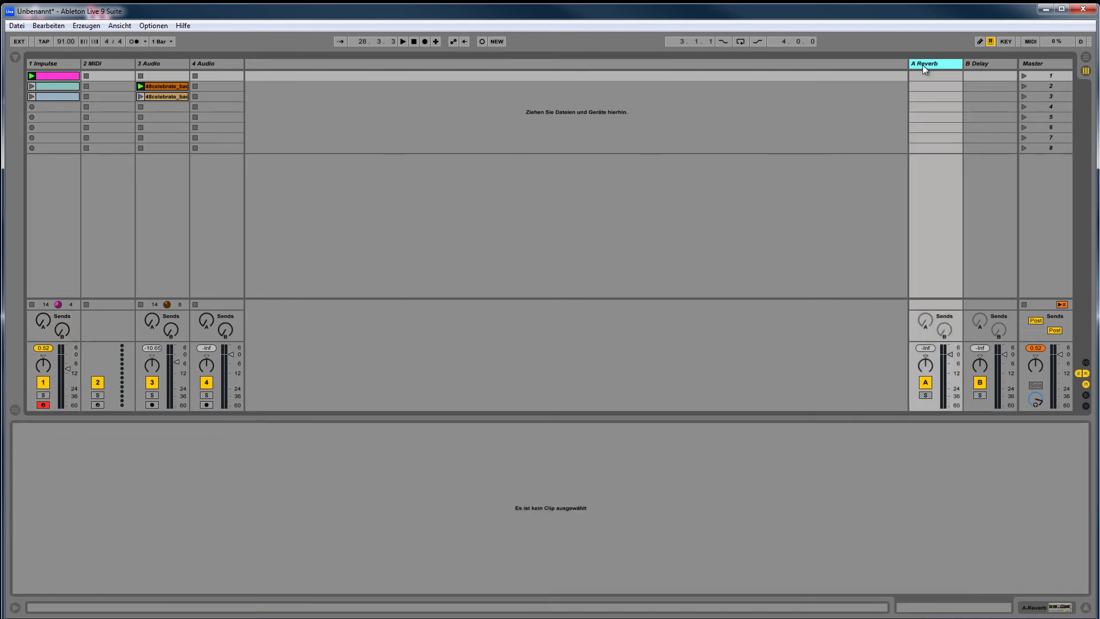
{"action": "double_click", "coordinate": [937, 64]}
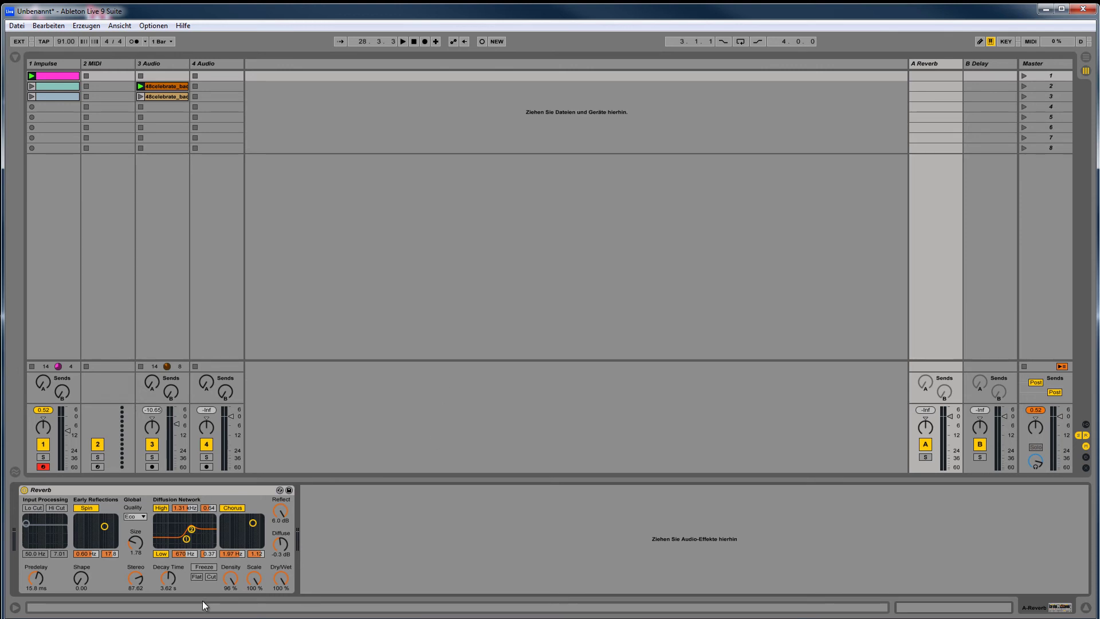
{"action": "left_click", "coordinate": [211, 490]}
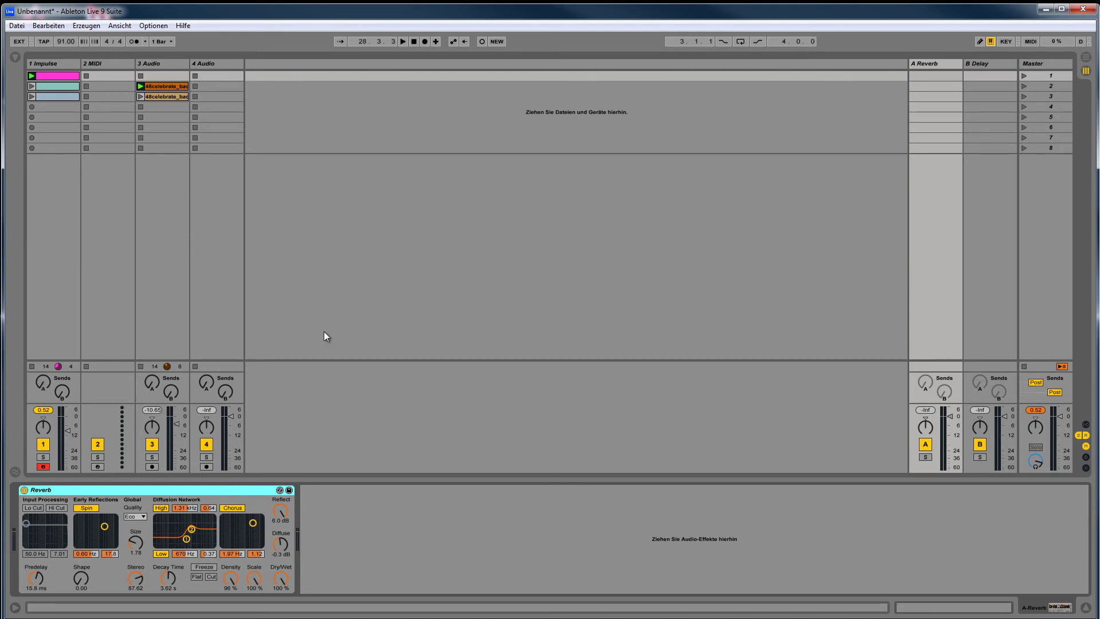
Try out 3 Audio's sends to A Reverb and B Delay during playback, returning them to zero and stopping playback.
{"action": "key", "text": "space"}
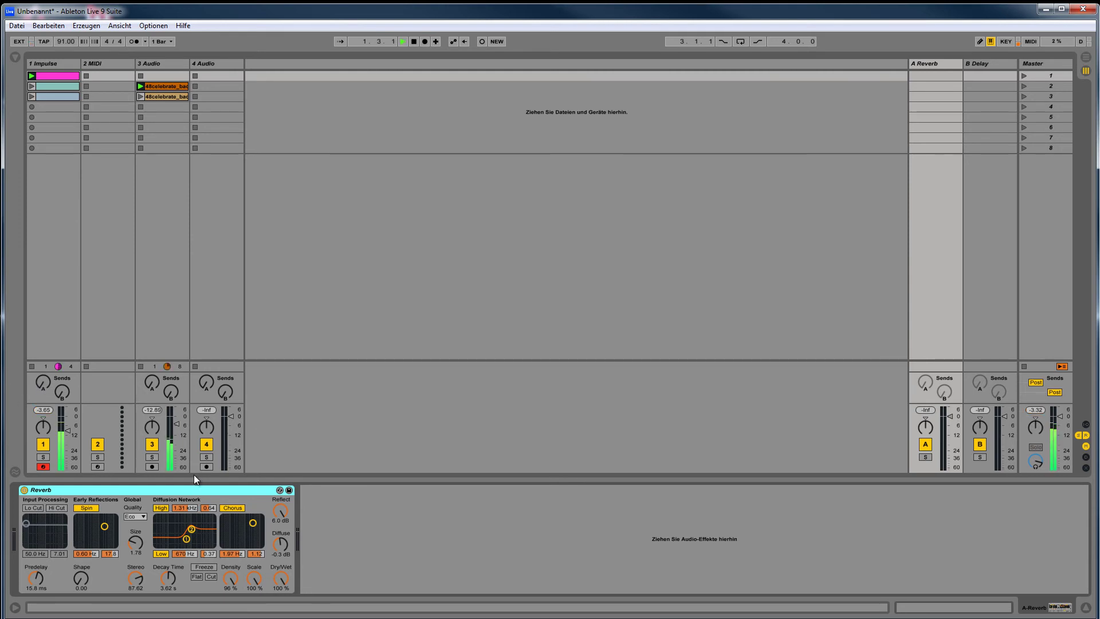
{"action": "mouse_move", "coordinate": [156, 389]}
{"action": "left_mouse_down"}
{"action": "mouse_move", "coordinate": [157, 373]}
{"action": "mouse_move", "coordinate": [157, 390]}
{"action": "left_mouse_up"}
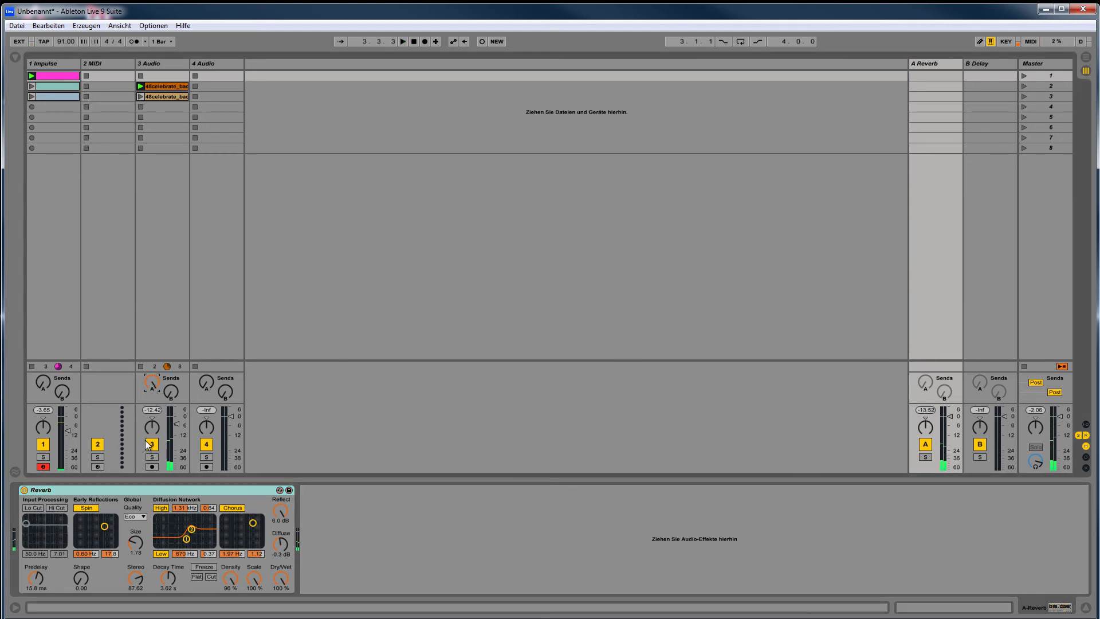
{"action": "key", "text": "space"}
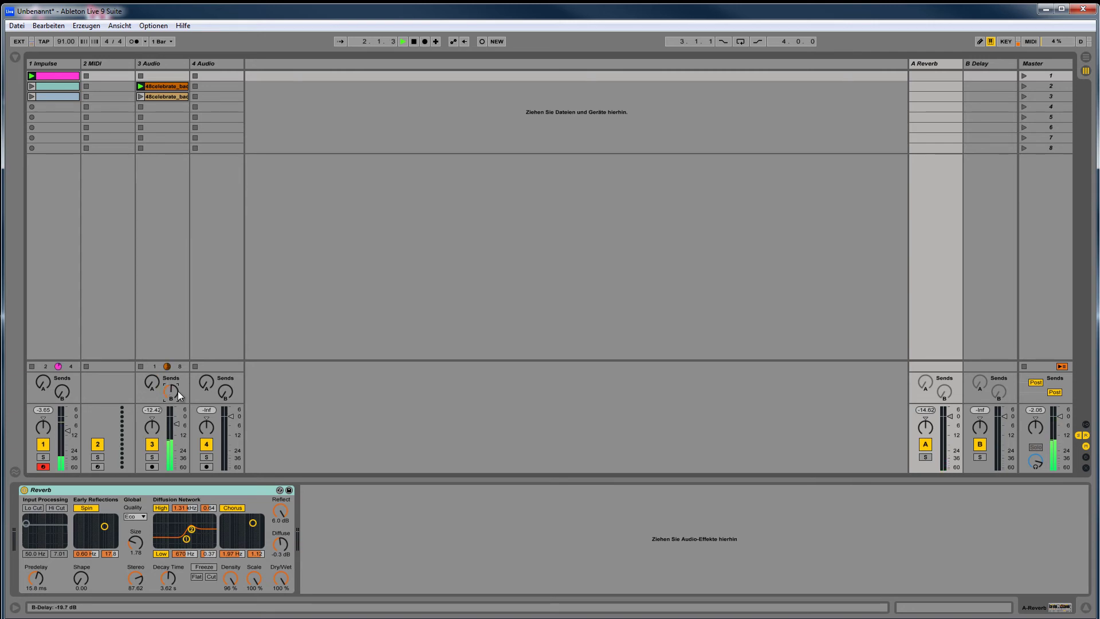
{"action": "left_click_drag", "start_coordinate": [178, 391], "coordinate": [174, 397]}
{"action": "left_click", "coordinate": [66, 393]}
{"action": "key", "text": "space"}
View the device chains of 3 Audio and 1 Impulse, and raise both tracks' A Reverb sends during playback.
{"action": "left_click", "coordinate": [162, 63]}
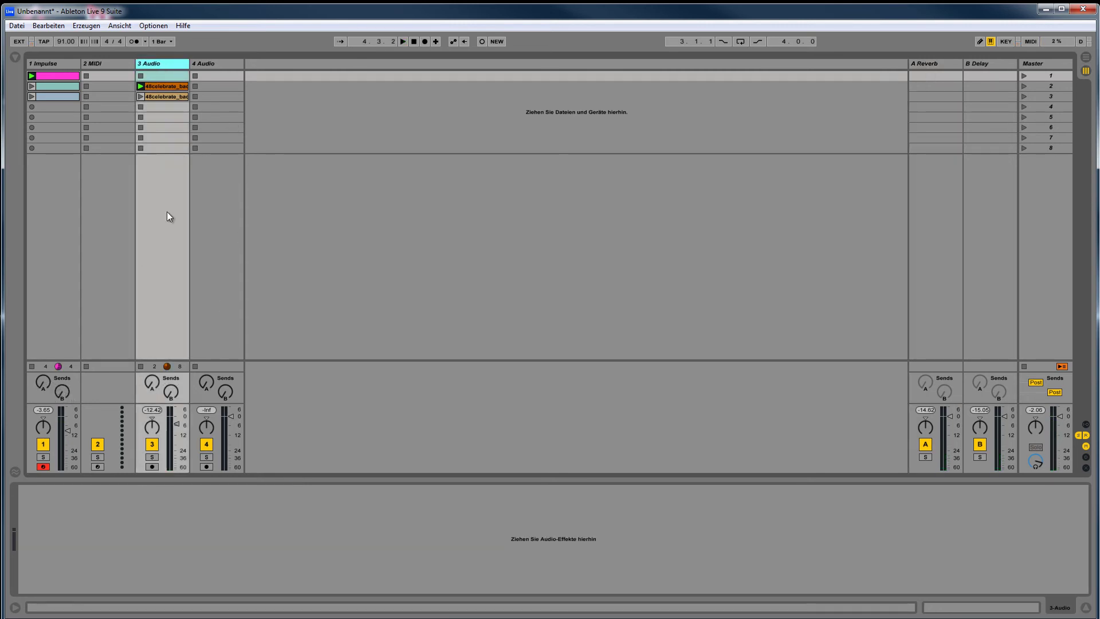
{"action": "left_click", "coordinate": [60, 63]}
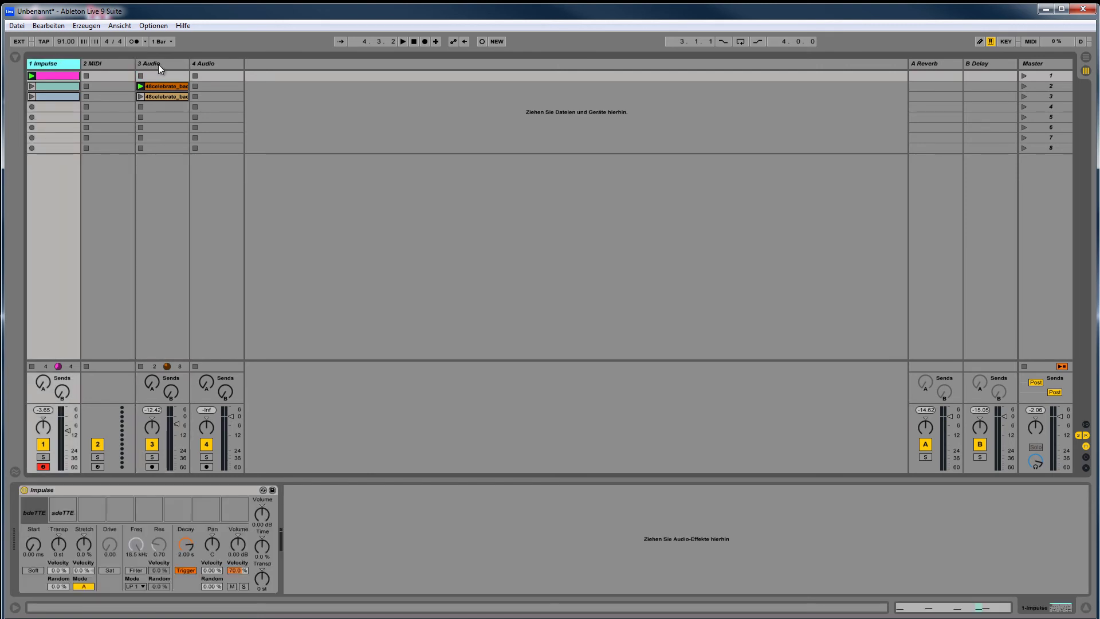
{"action": "key", "text": "space"}
{"action": "left_click", "coordinate": [44, 383]}
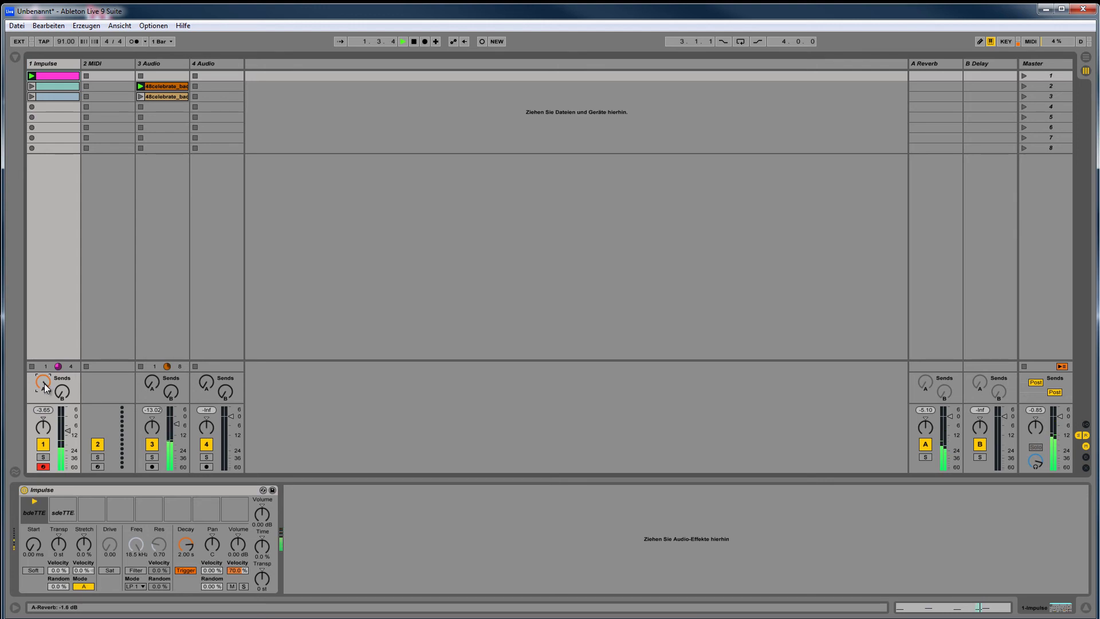
{"action": "left_click", "coordinate": [152, 384]}
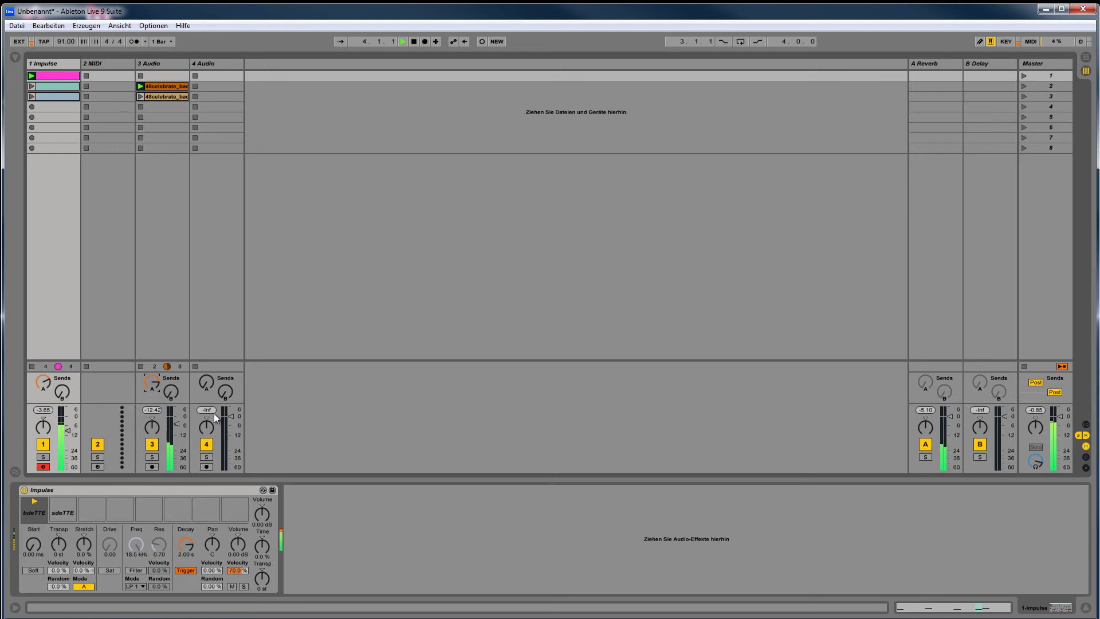
{"action": "key", "text": "space"}
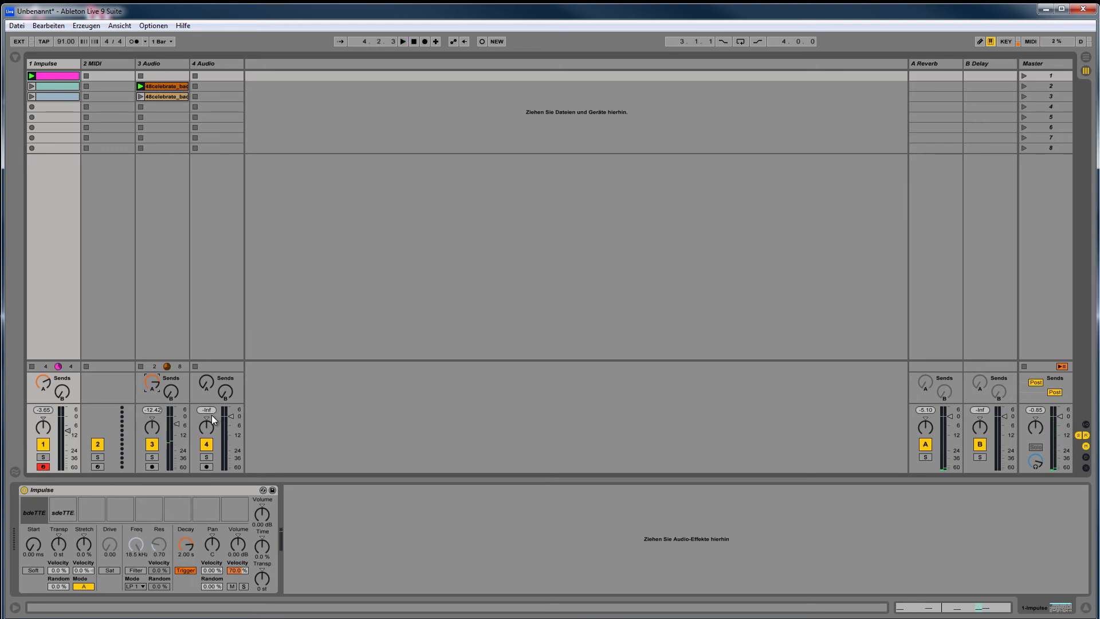
Show the A Reverb return's device and turn up the A sends of 1 Impulse and 3 Audio fully.
{"action": "left_click", "coordinate": [930, 64]}
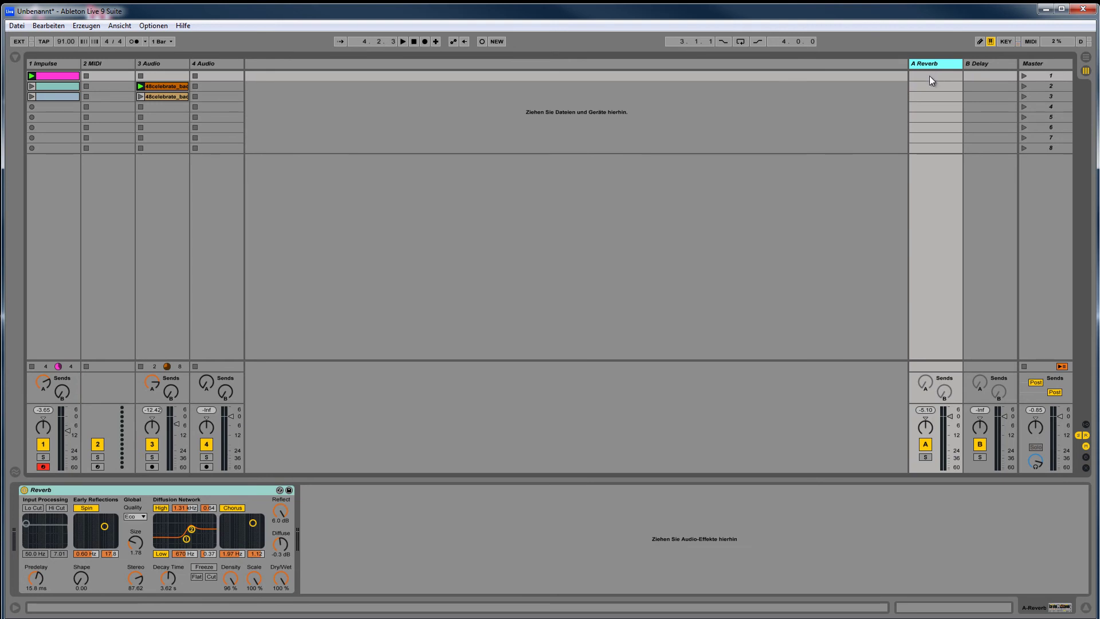
{"action": "left_click", "coordinate": [190, 489]}
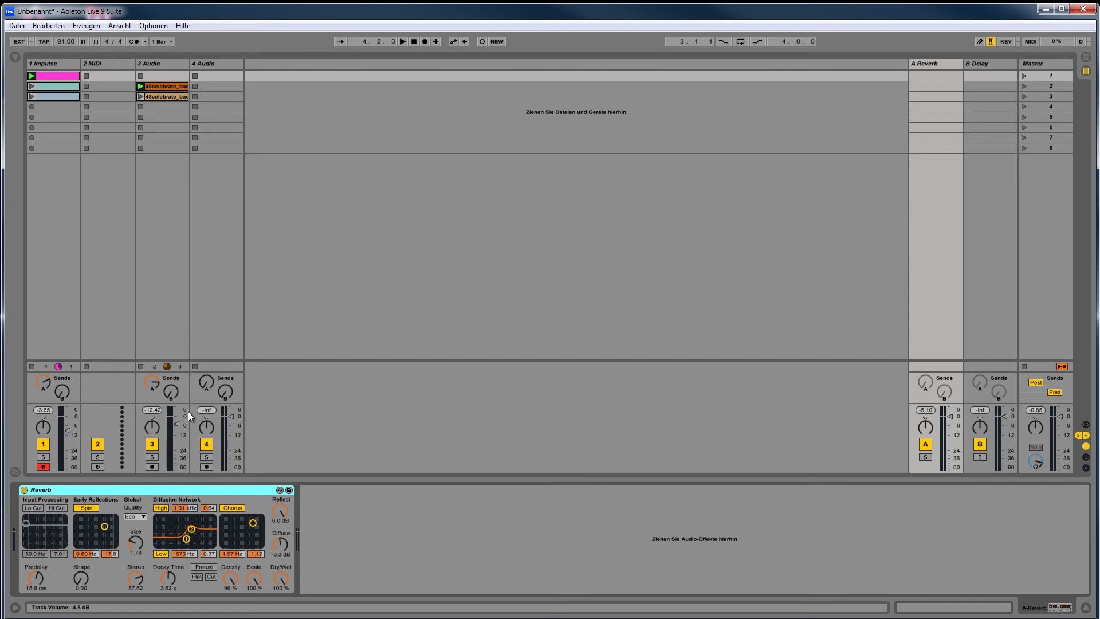
{"action": "left_click", "coordinate": [85, 380]}
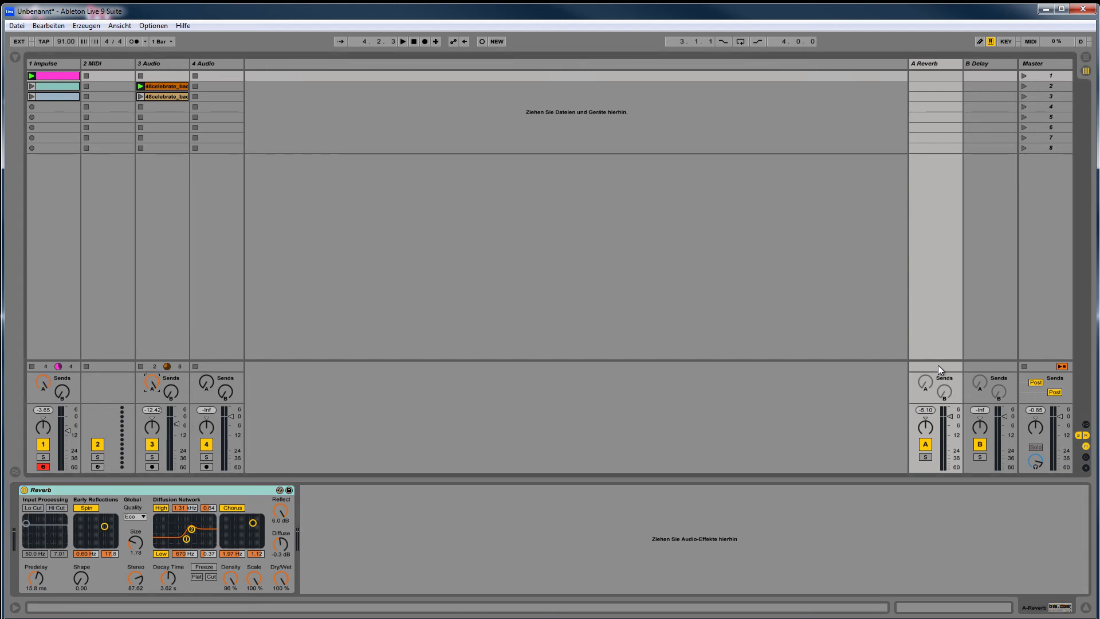
{"action": "left_click", "coordinate": [43, 382]}
Pull the A Reverb return's volume down, raise it during playback to about 0.2 dB, and pull it fully down again.
{"action": "left_click_drag", "start_coordinate": [947, 421], "coordinate": [950, 473]}
{"action": "key", "text": "space"}
{"action": "scroll", "coordinate": [947, 465], "scroll_direction": "up", "scroll_amount": 10}
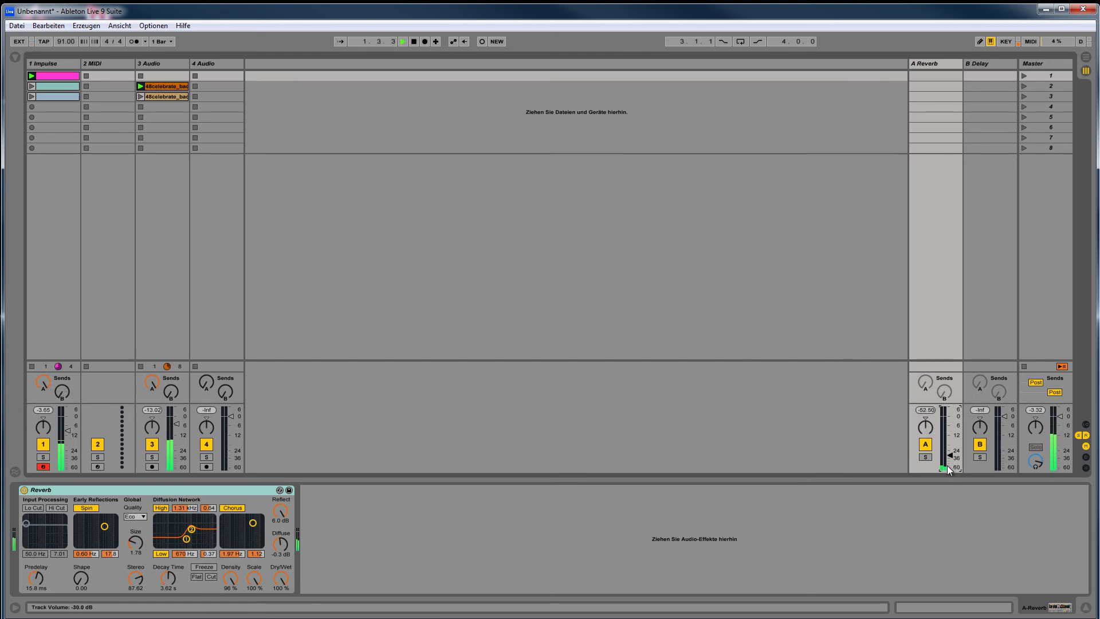
{"action": "scroll", "coordinate": [947, 465], "scroll_direction": "up", "scroll_amount": 6}
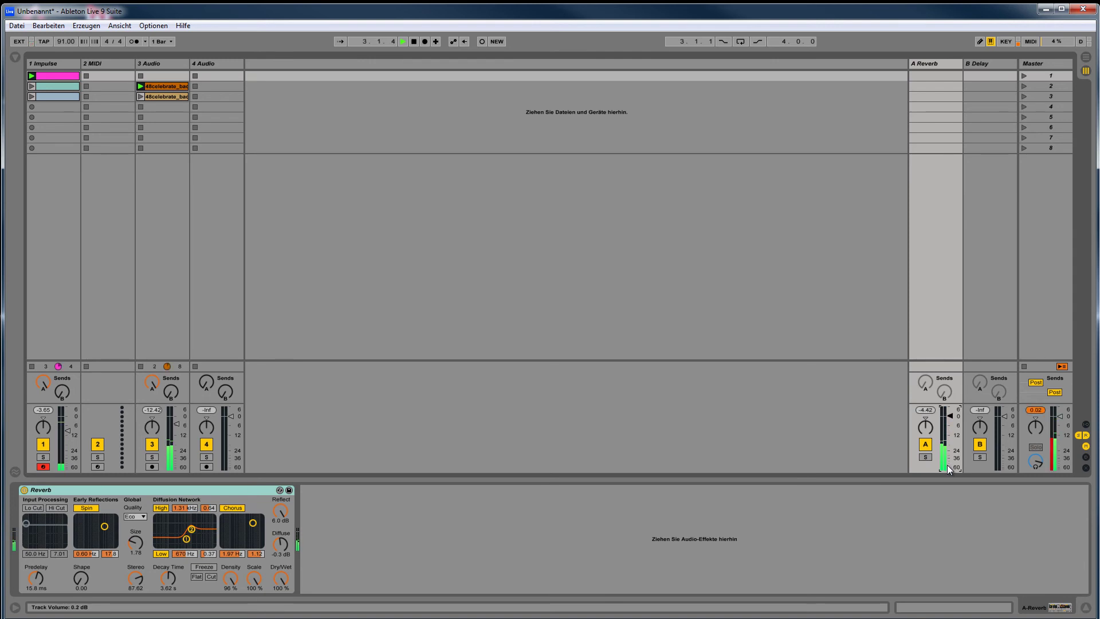
{"action": "scroll", "coordinate": [947, 465], "scroll_direction": "down", "scroll_amount": 4}
{"action": "left_click_drag", "start_coordinate": [949, 423], "coordinate": [949, 469]}
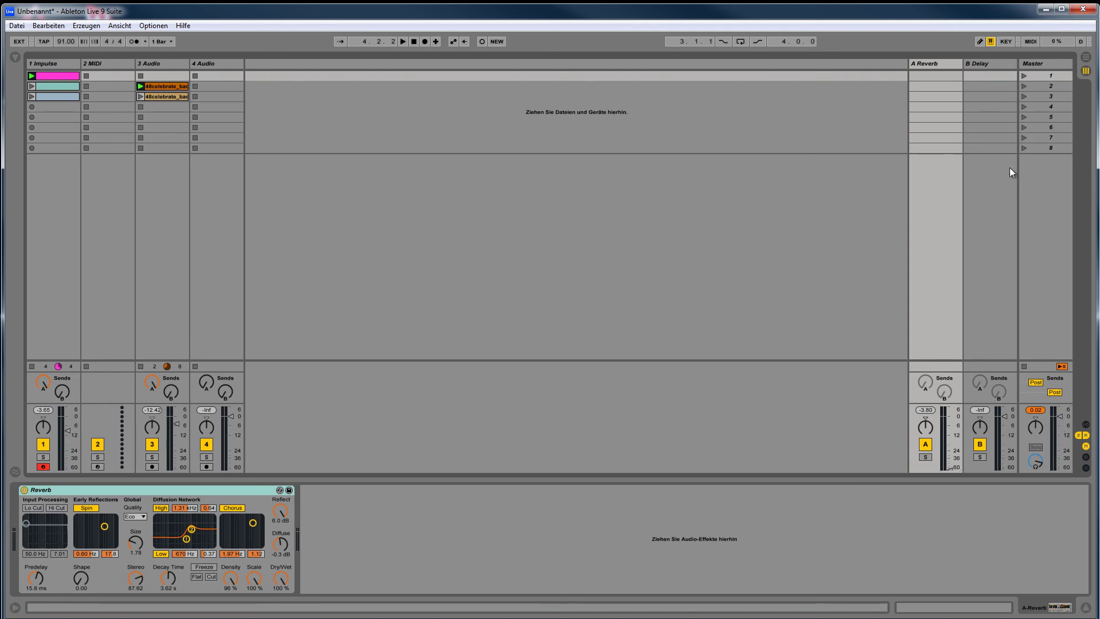
Select the Master track and look briefly at Arrangement View before returning to Session View.
{"action": "left_click", "coordinate": [1040, 65]}
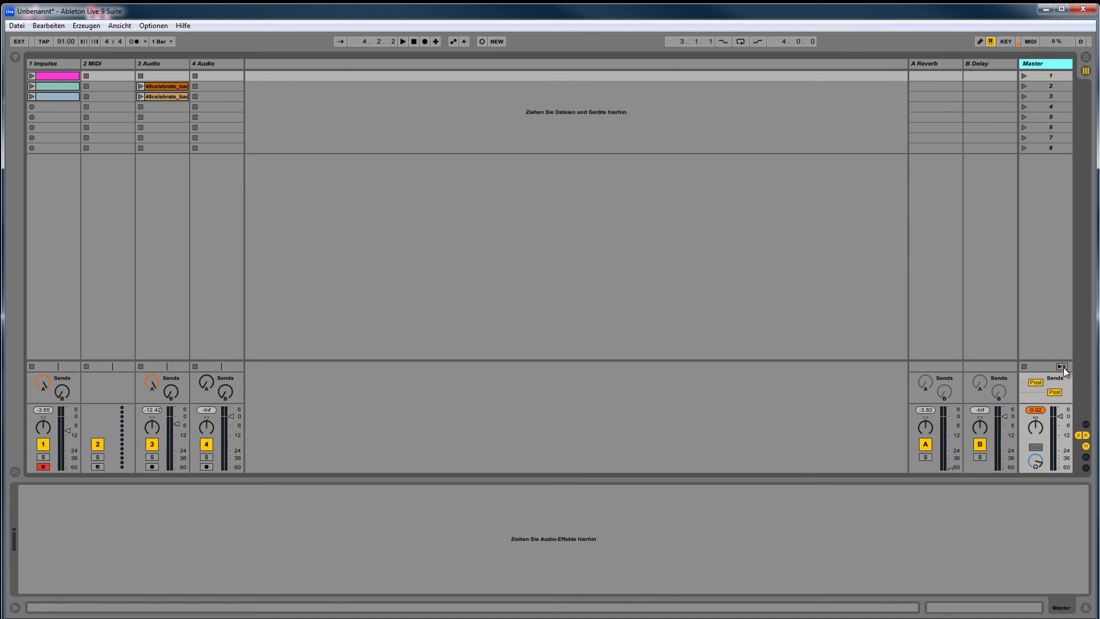
{"action": "key", "text": "Tab"}
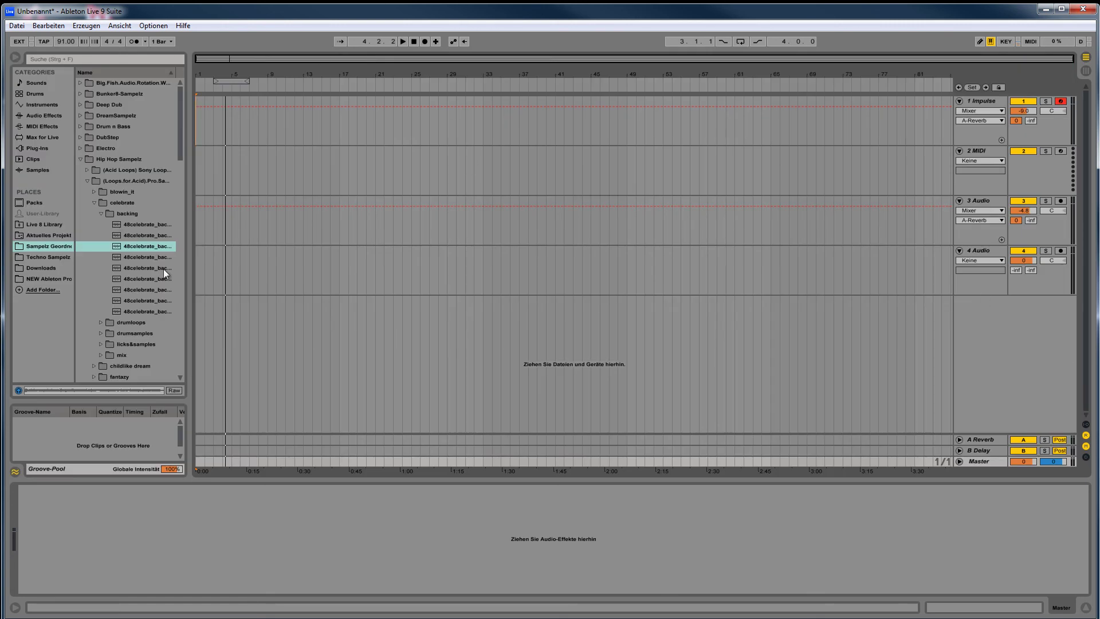
{"action": "key", "text": "Tab"}
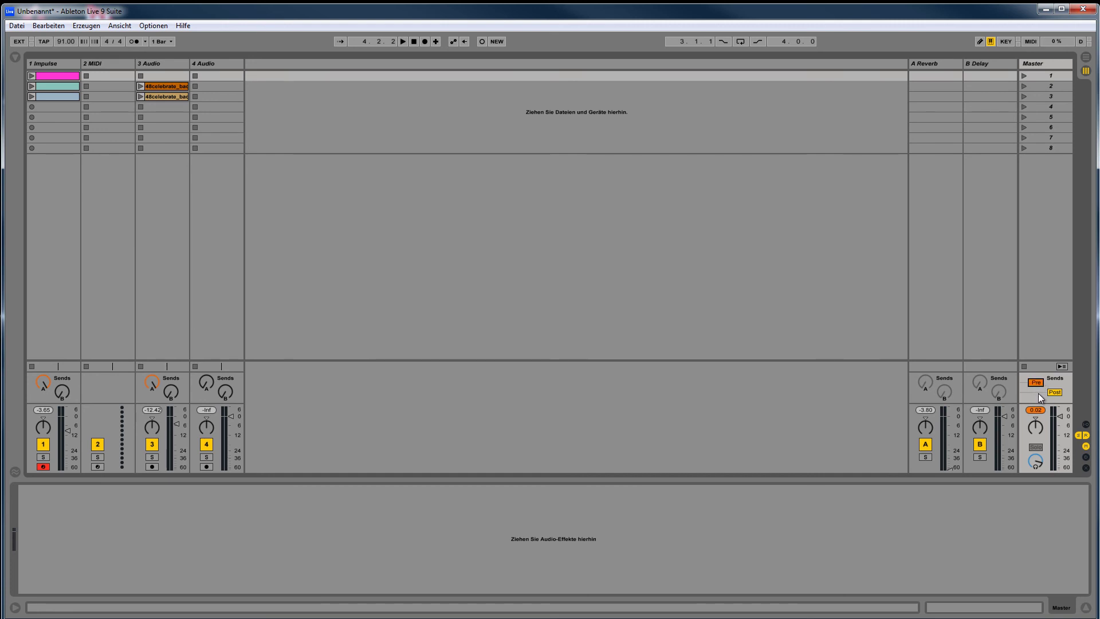
With the A send set to Pre, play 1 Impulse's first clip and pull the track's volume fully down.
{"action": "left_click", "coordinate": [1038, 384]}
{"action": "left_click", "coordinate": [1039, 383]}
{"action": "key", "text": "space"}
{"action": "left_click", "coordinate": [31, 76]}
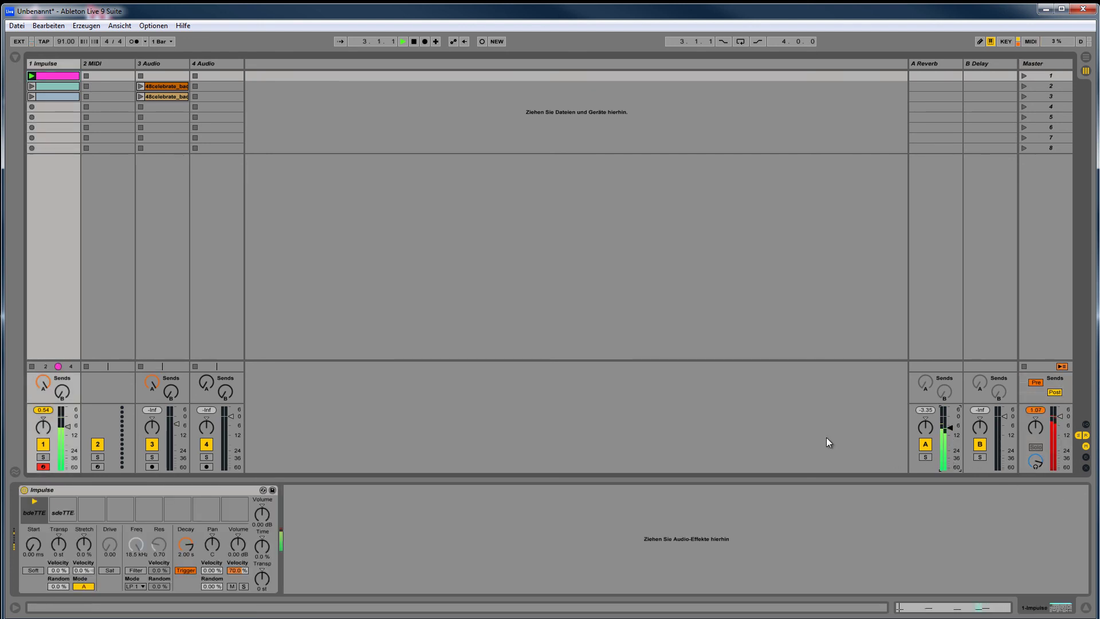
{"action": "left_click_drag", "start_coordinate": [66, 426], "coordinate": [66, 470]}
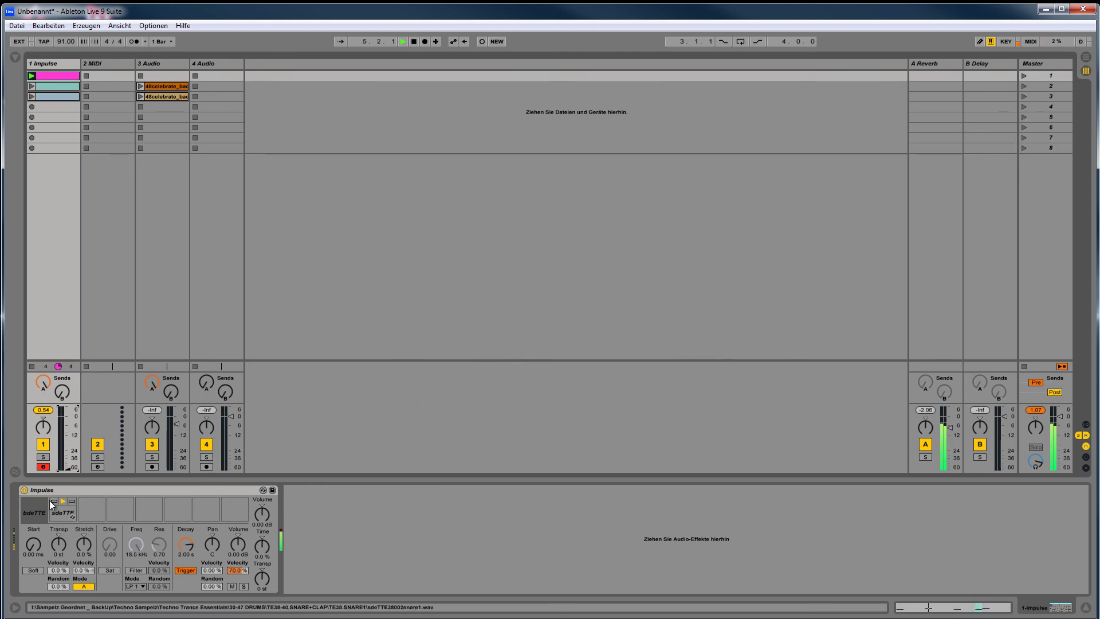
Switch the A send back to Post and raise 1 Impulse's volume partway.
{"action": "left_click", "coordinate": [1036, 382]}
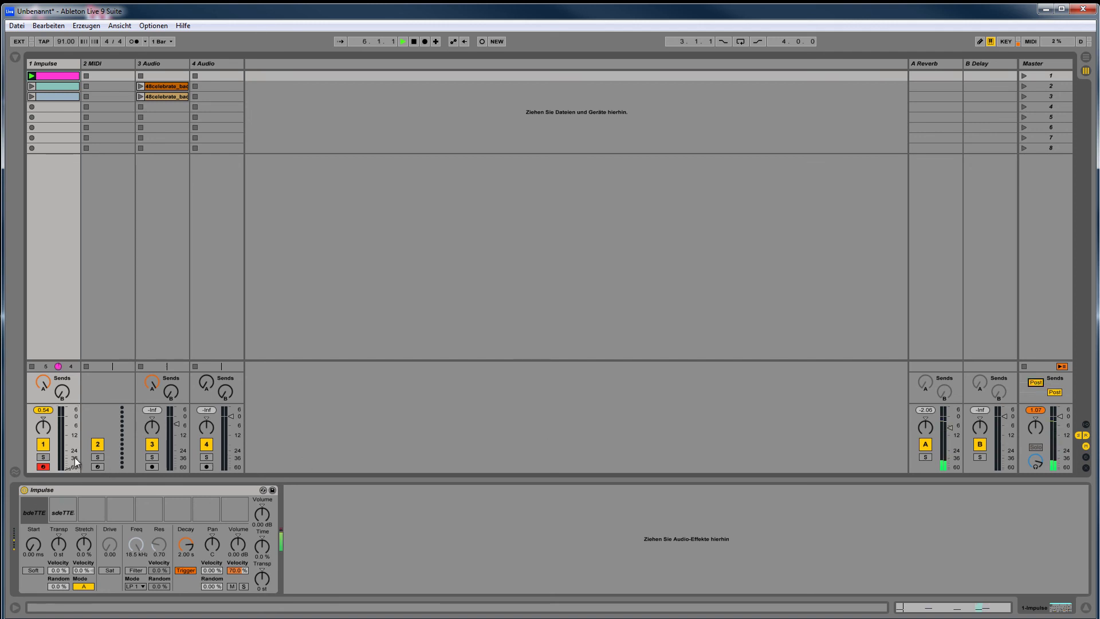
{"action": "mouse_move", "coordinate": [66, 465]}
{"action": "left_mouse_down"}
{"action": "mouse_move", "coordinate": [66, 412]}
{"action": "mouse_move", "coordinate": [66, 452]}
{"action": "left_mouse_up"}
Adjust the Master track's pan control.
{"action": "left_click_drag", "start_coordinate": [1039, 465], "coordinate": [1036, 429]}
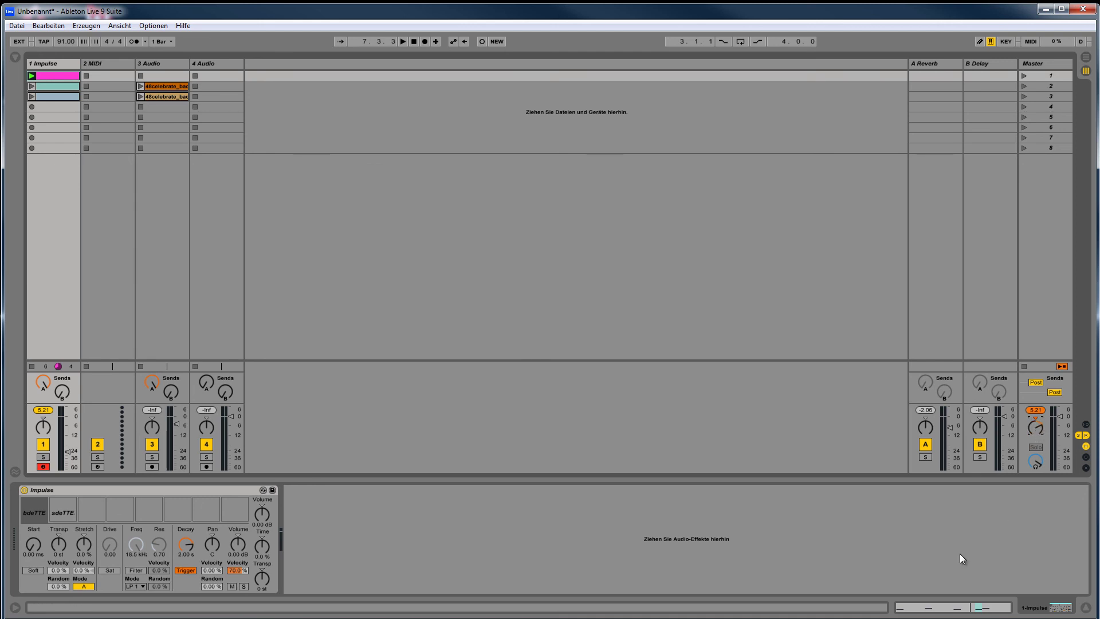